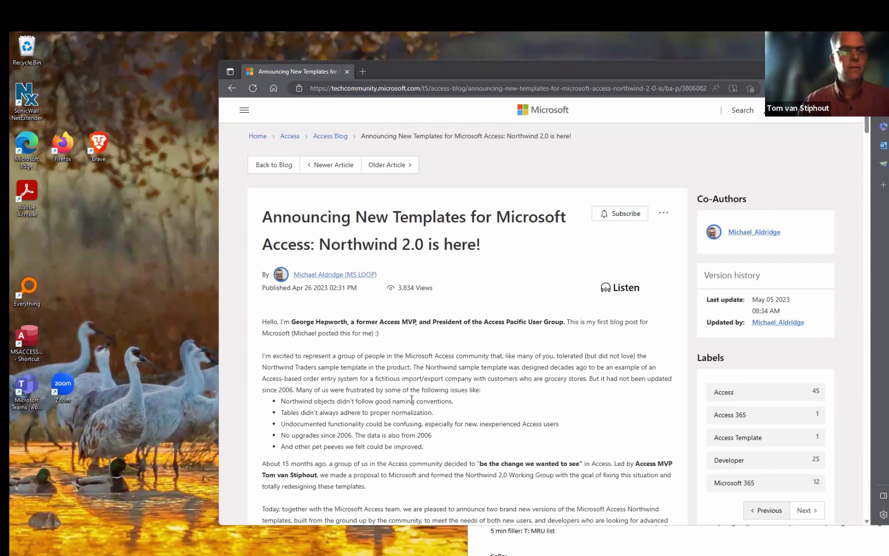
- Open the Northwind-Dev_20230521_DemoVersion.accdb database in Access, log in as the preselected employee and maximize the window
click(29, 335)
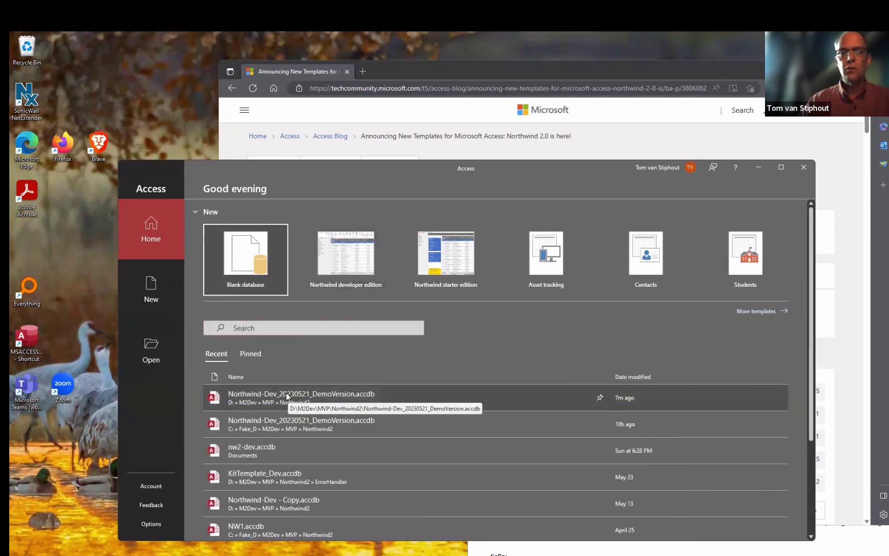
click(288, 393)
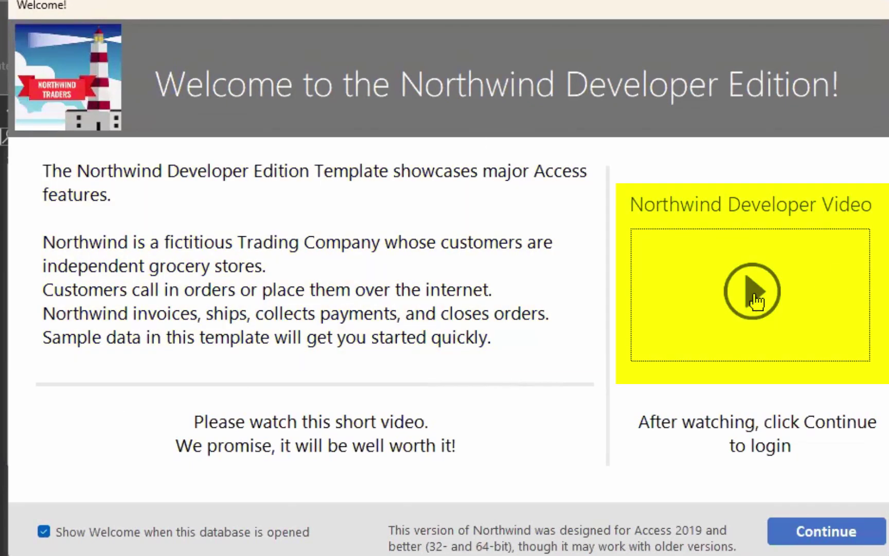
click(810, 527)
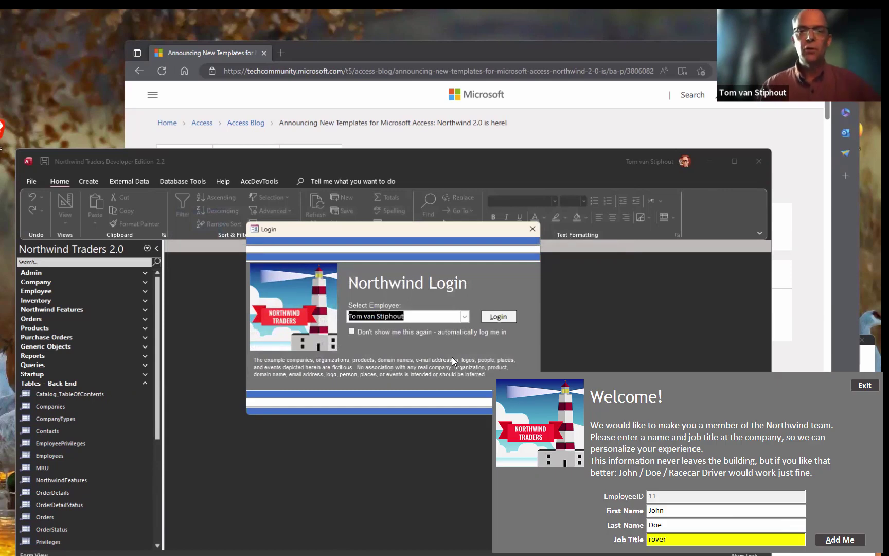
click(497, 316)
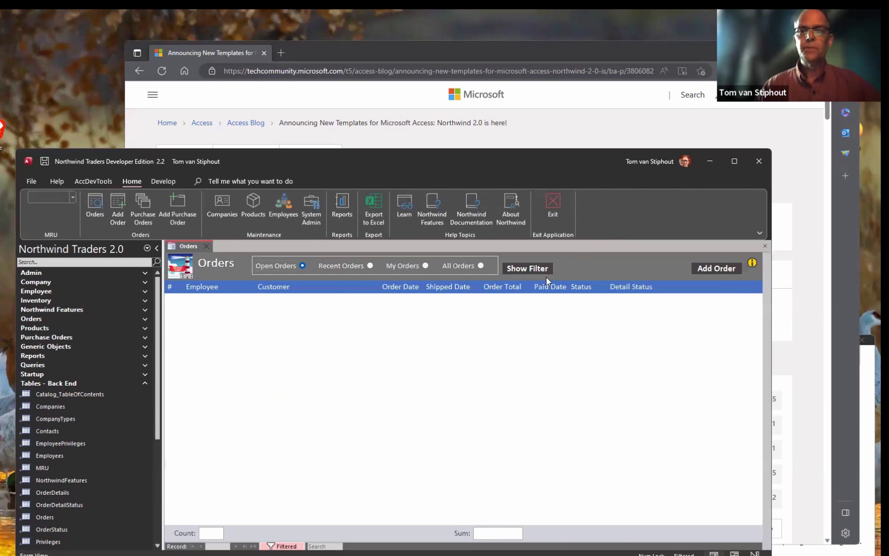
click(734, 162)
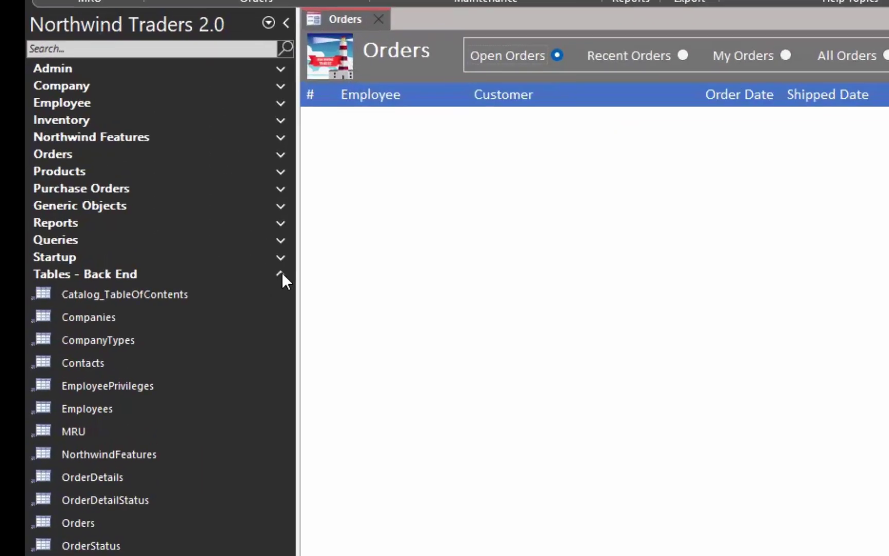
- Collapse the Tables - Back End group and view the available navigation categories and group filters
click(35, 244)
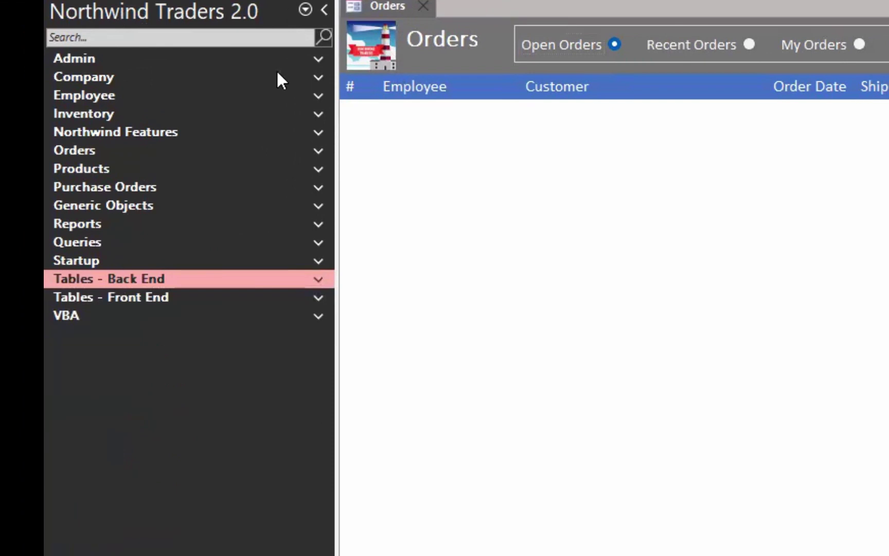
click(304, 9)
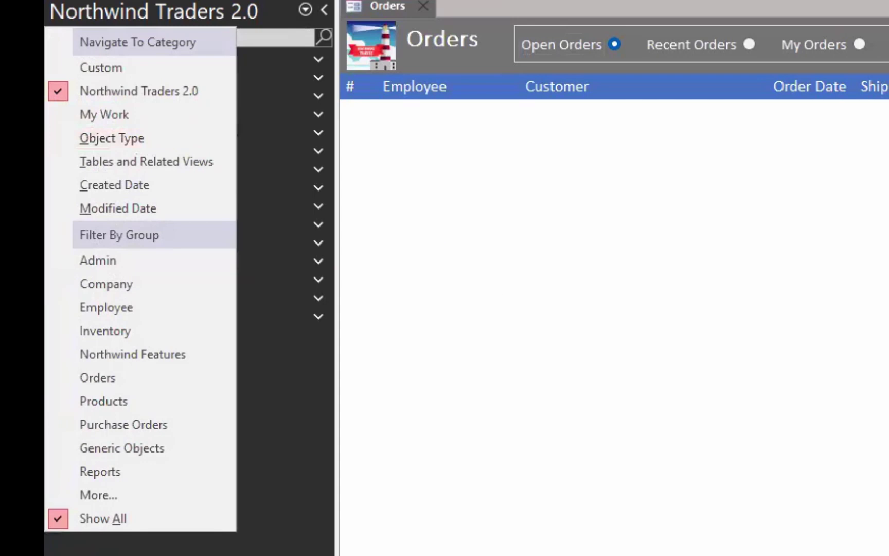
click(88, 404)
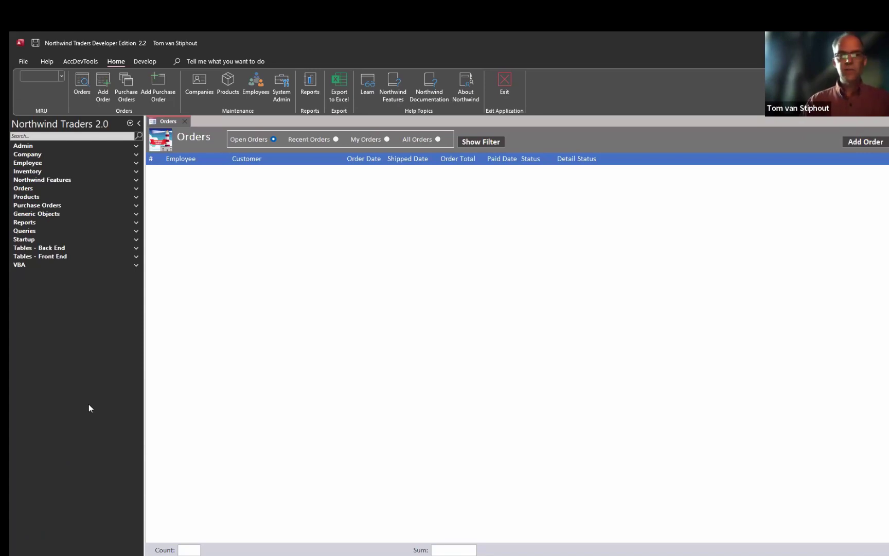
- Show all orders in the Orders list and check the stock quantities in the Products list
click(417, 139)
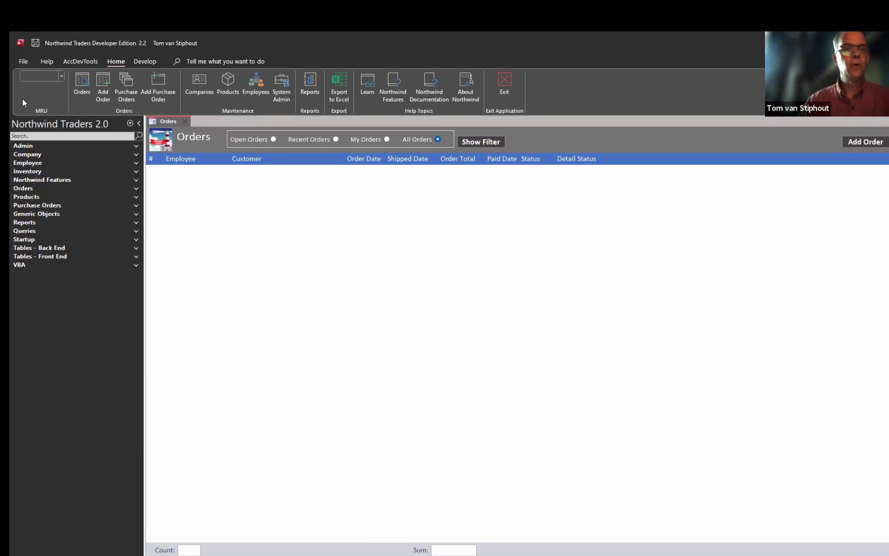
click(228, 83)
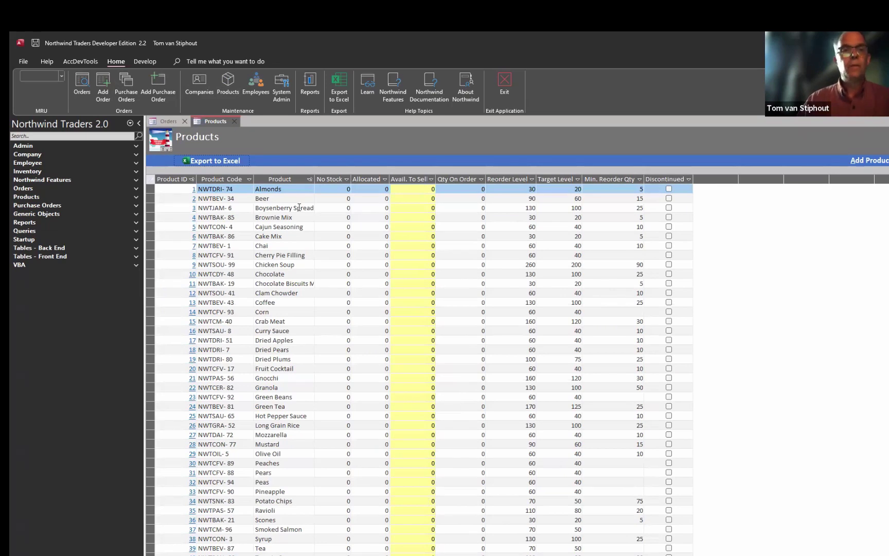
click(173, 121)
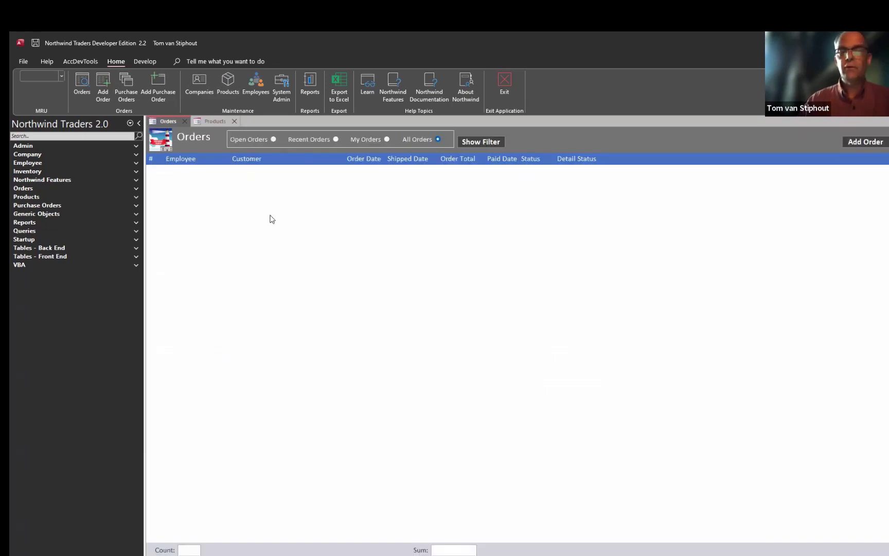
- Add a new order for the customer Adatum Corporation
click(860, 142)
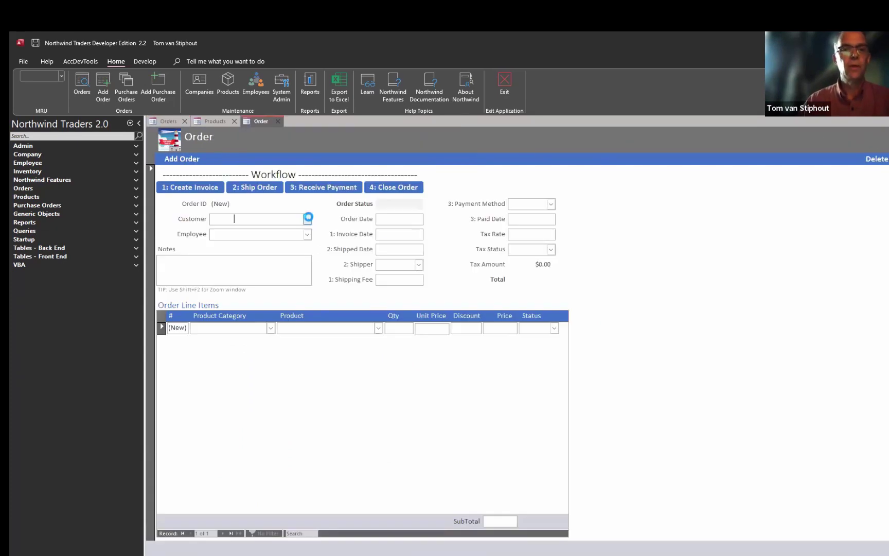
click(307, 220)
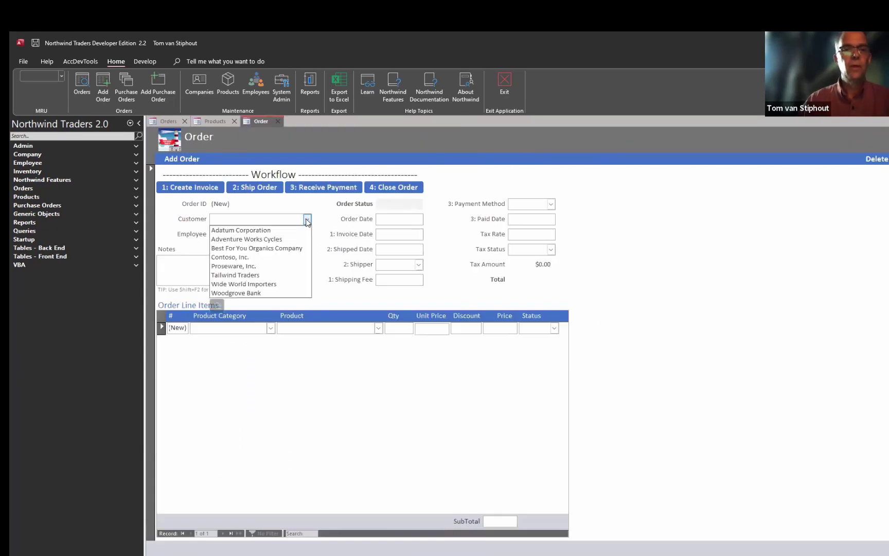
click(283, 231)
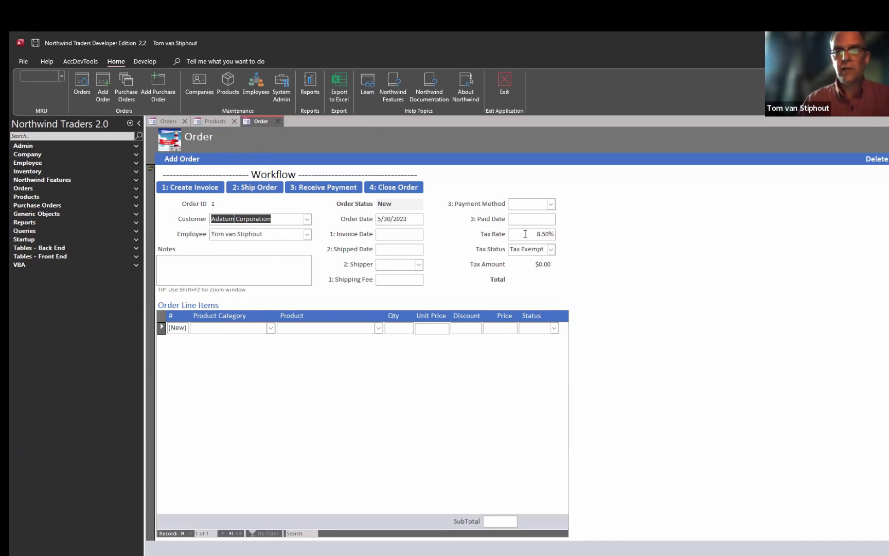
- Start the first order line with the Canned Fruit & Vegetables category and browse the products it offers
click(271, 328)
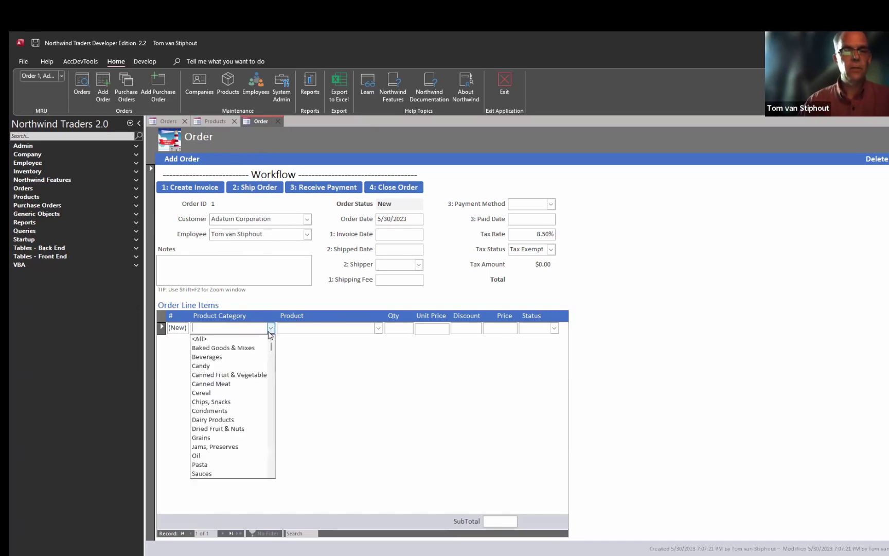
click(251, 375)
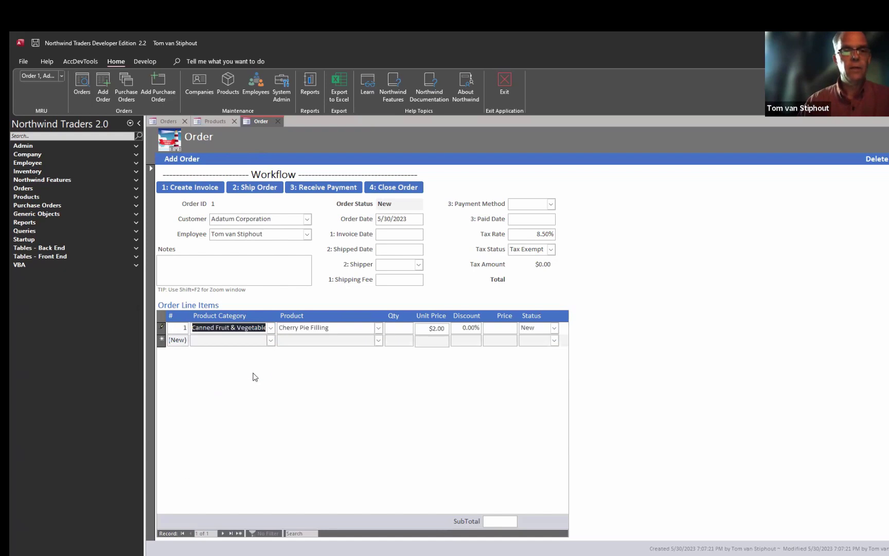
click(377, 329)
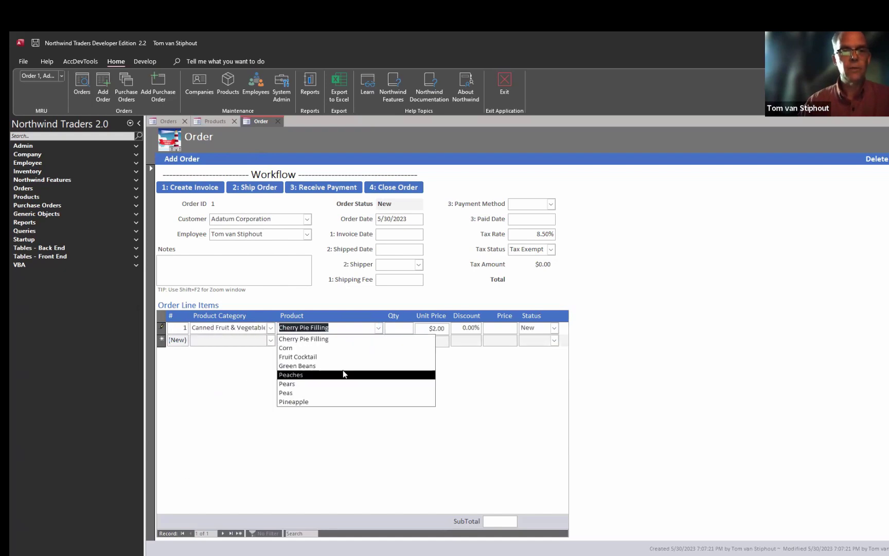
- Set the order line's category to Dried Fruit & Nuts with product Almonds and quantity 10, and save the line
click(271, 328)
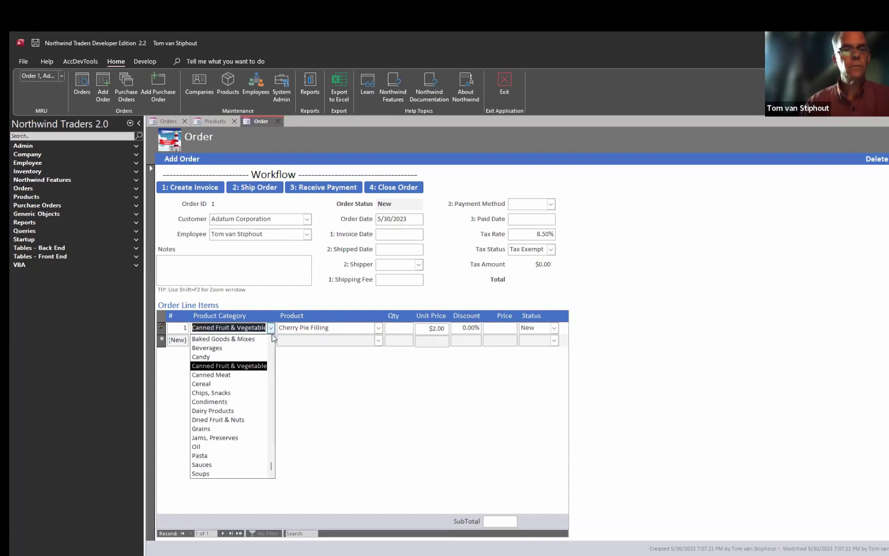
click(247, 419)
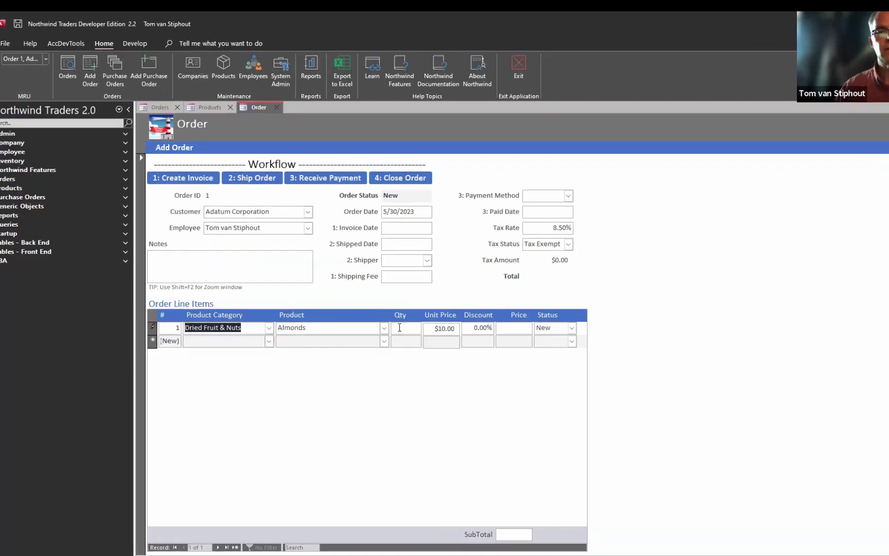
click(387, 332)
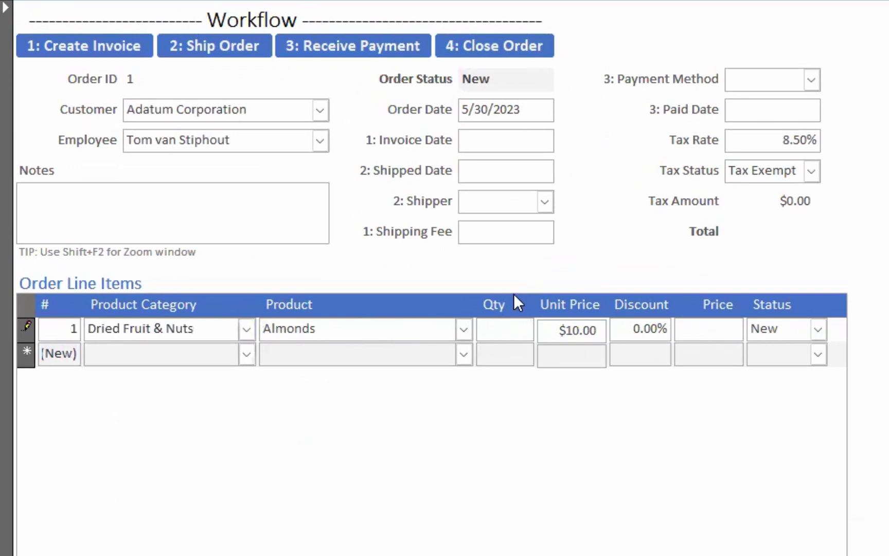
text(10)
key(Tab)
key(Tab)
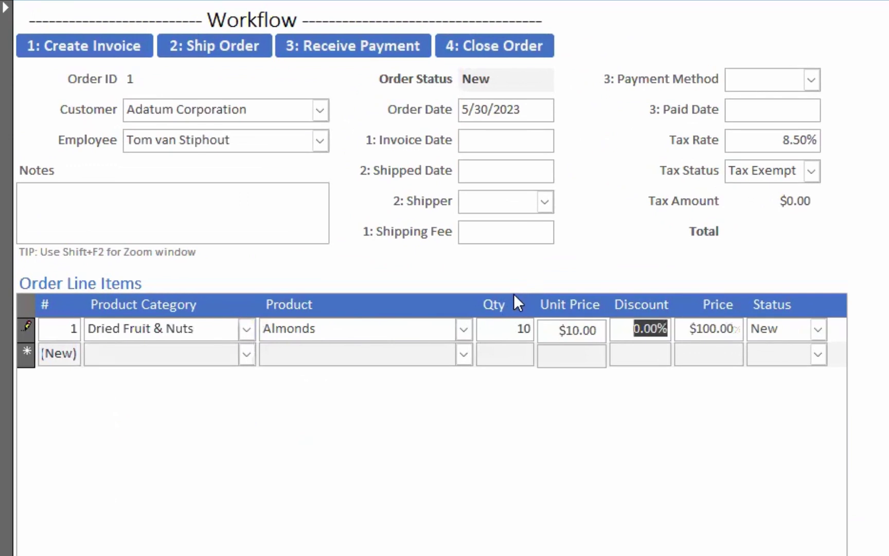
key(Tab)
key(Tab)
key(Tab)
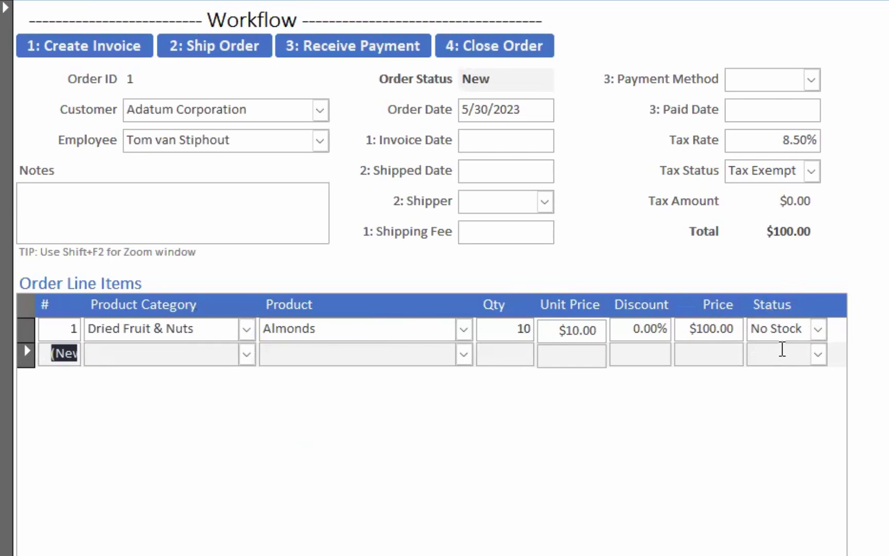
- Try to create an invoice for the Adatum Corporation order
click(100, 42)
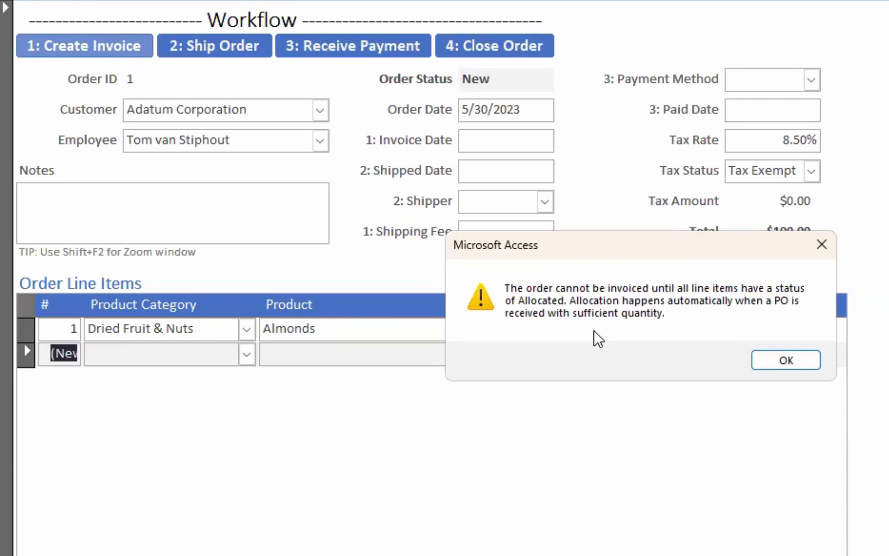
drag(615, 244, 678, 139)
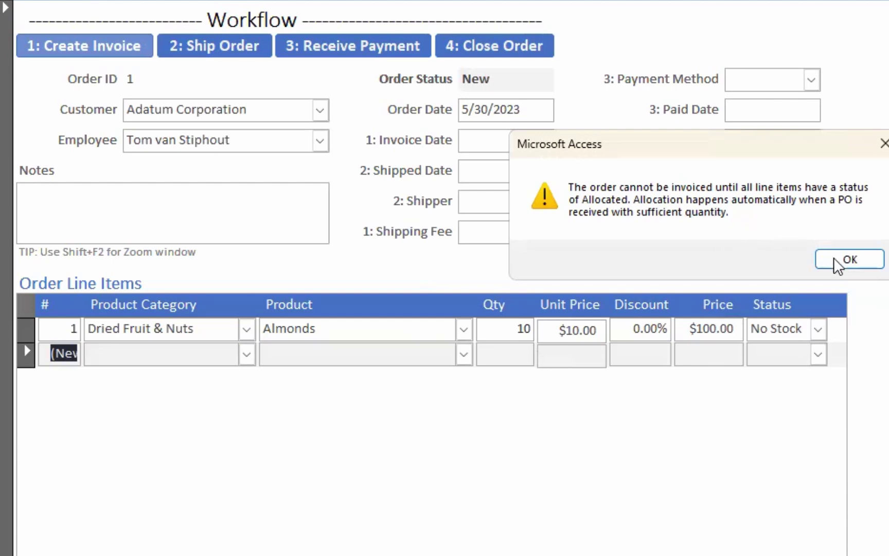
click(847, 259)
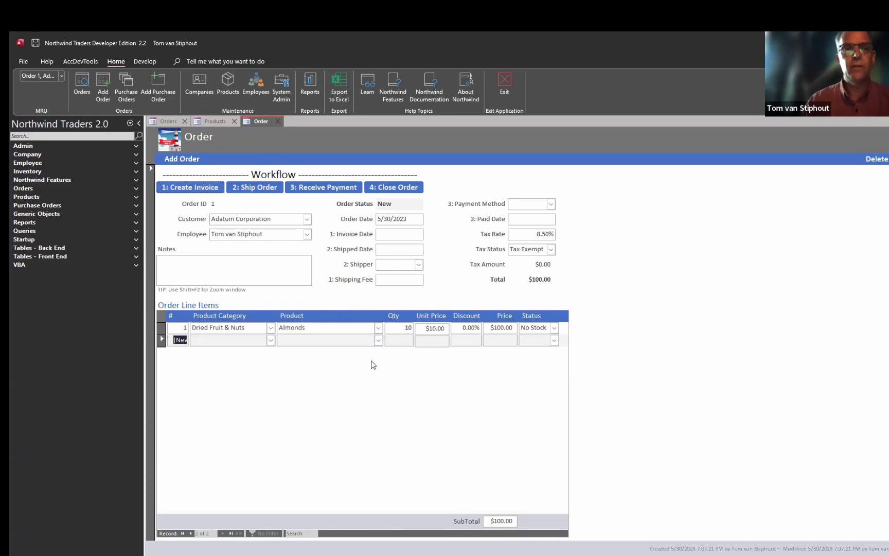
- Close the order and the Products list, and create a purchase order for Brown Vendor Co with a line for Almonds
click(279, 121)
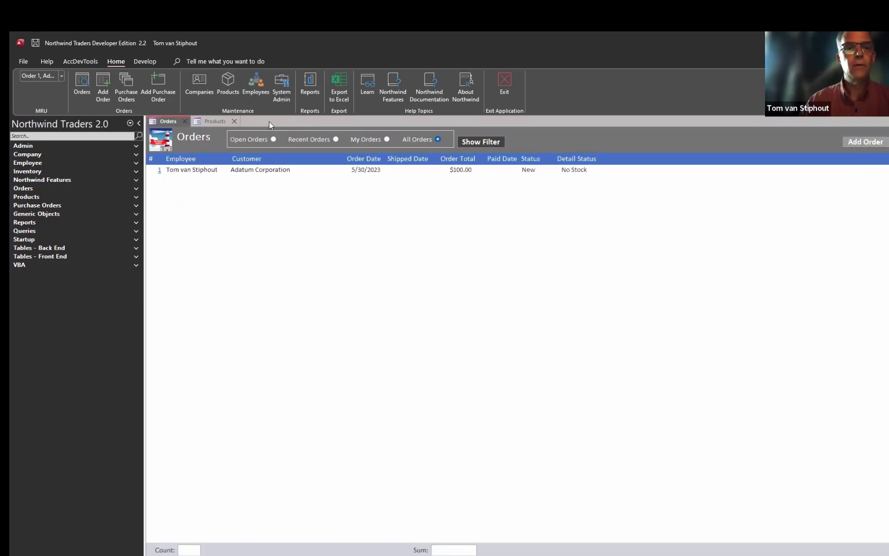
click(234, 122)
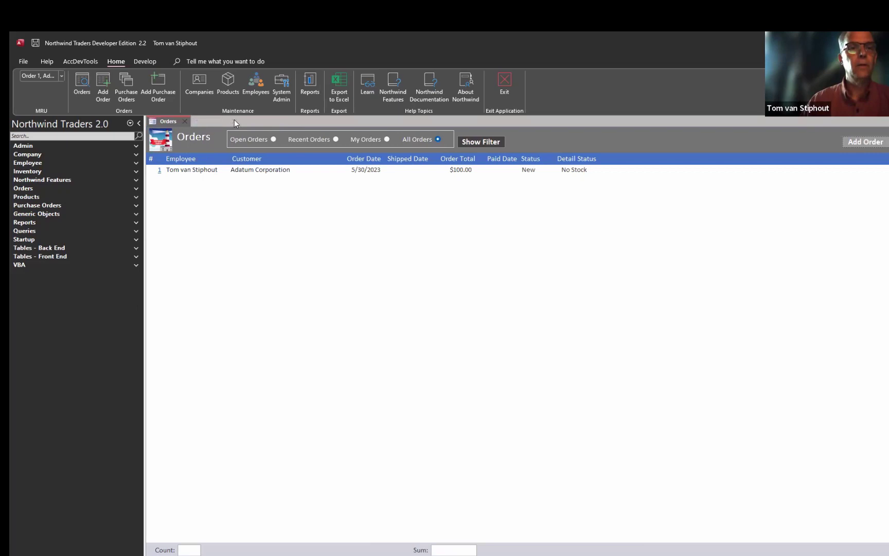
click(128, 82)
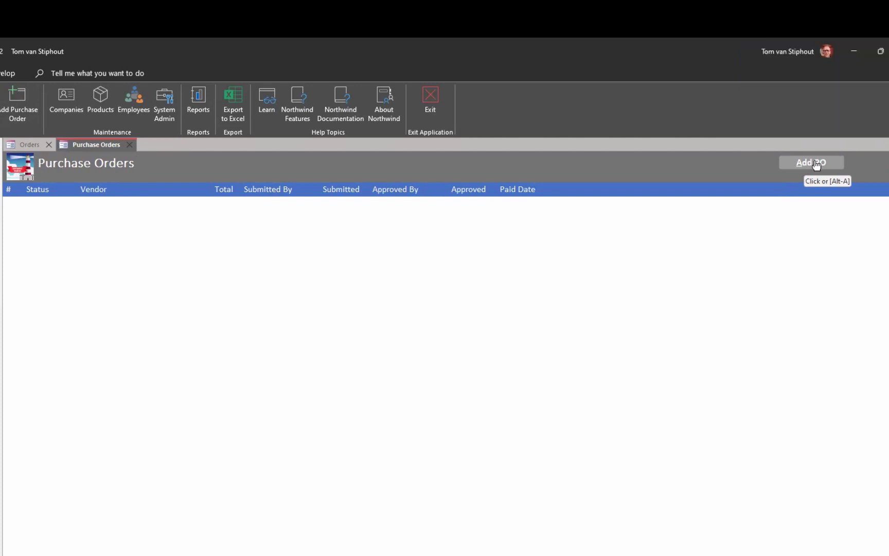
click(816, 164)
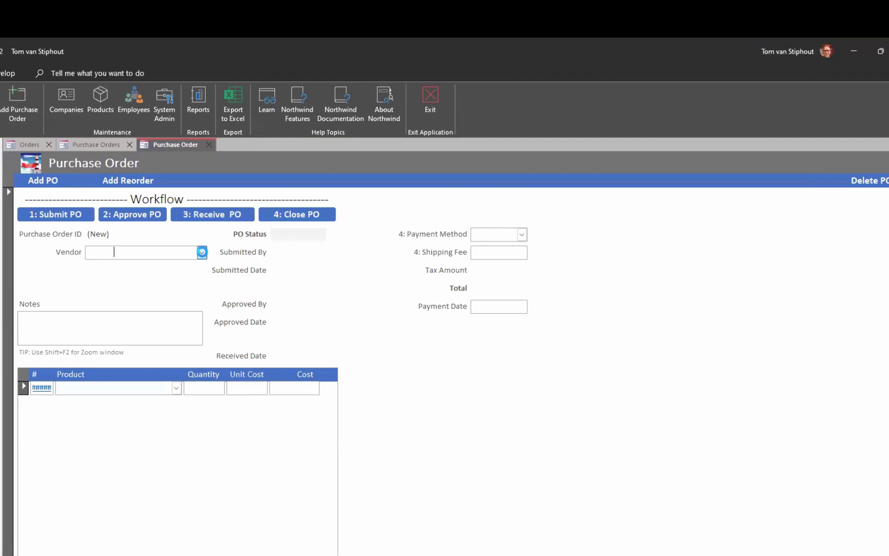
click(202, 253)
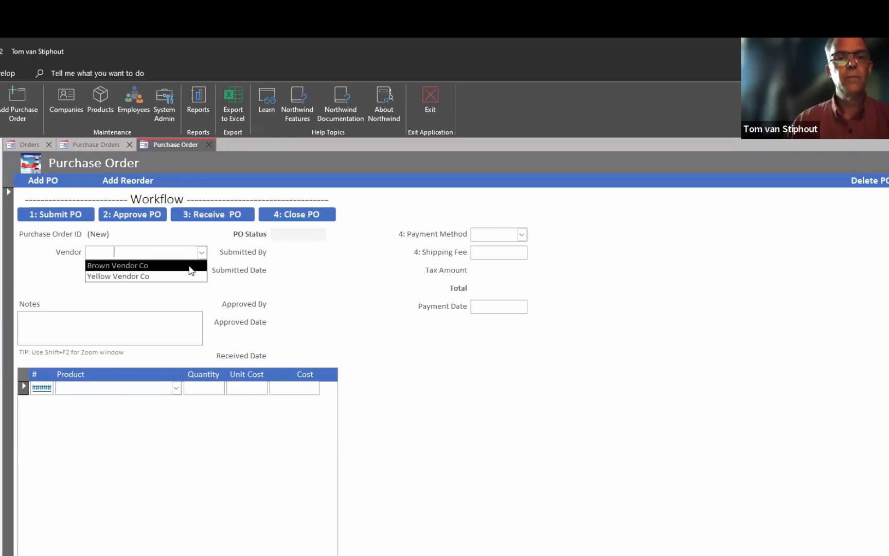
click(189, 266)
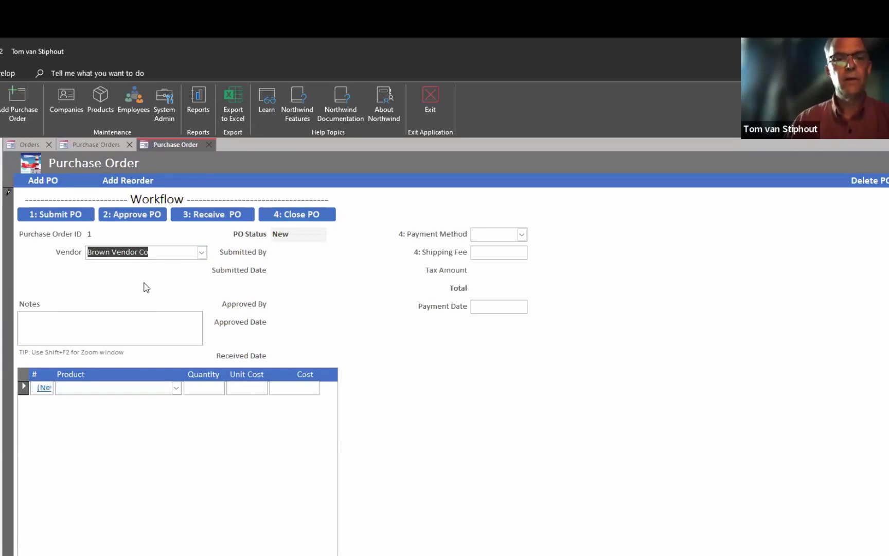
click(177, 391)
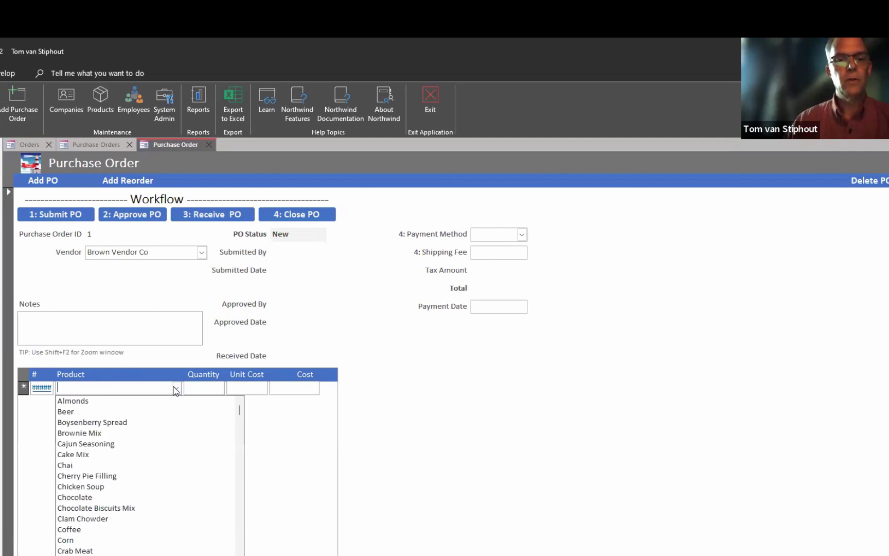
click(104, 401)
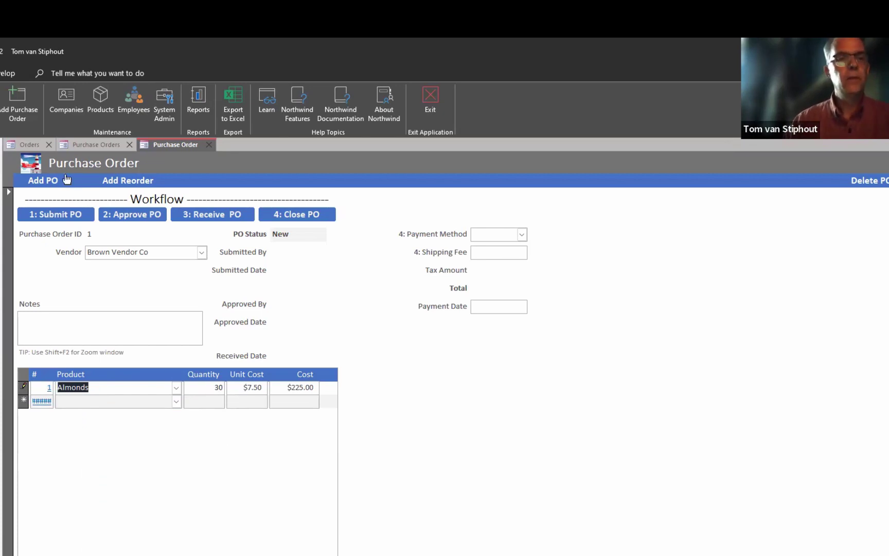
- Check the reorder level of Almonds in the Products list
click(99, 96)
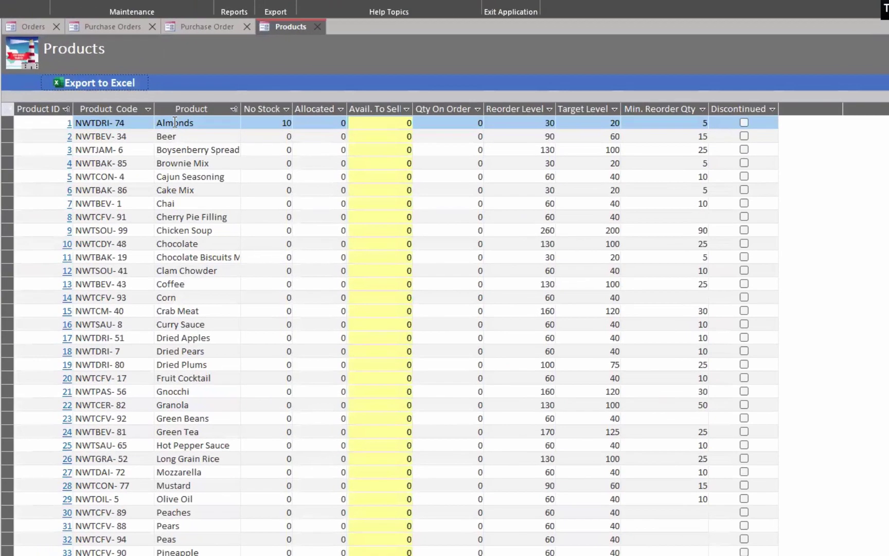
click(548, 121)
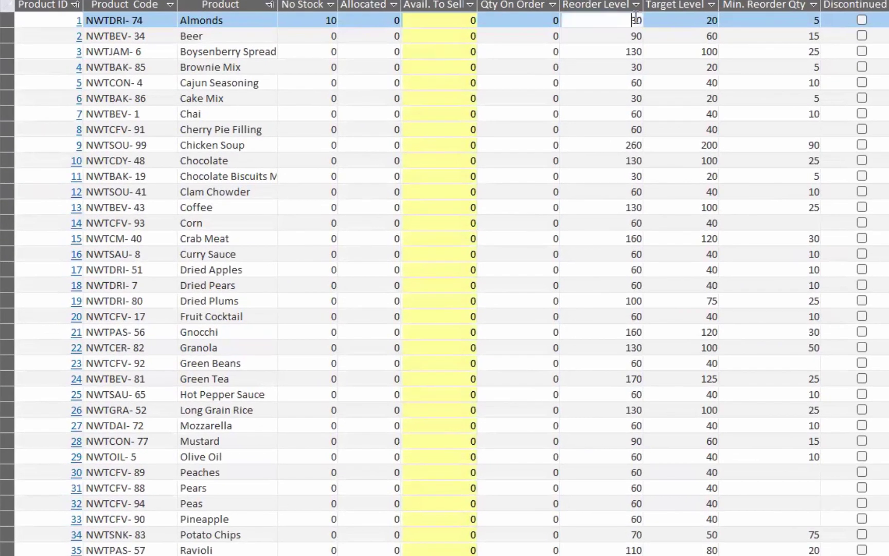
- Examine the reorder level, target level and minimum reorder quantity of Almonds in the Products list
double_click(636, 19)
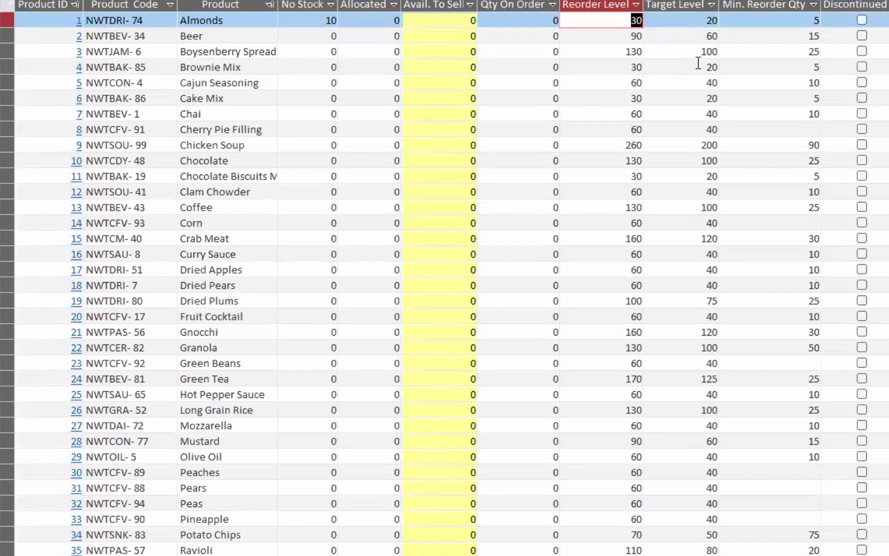
click(778, 14)
click(811, 18)
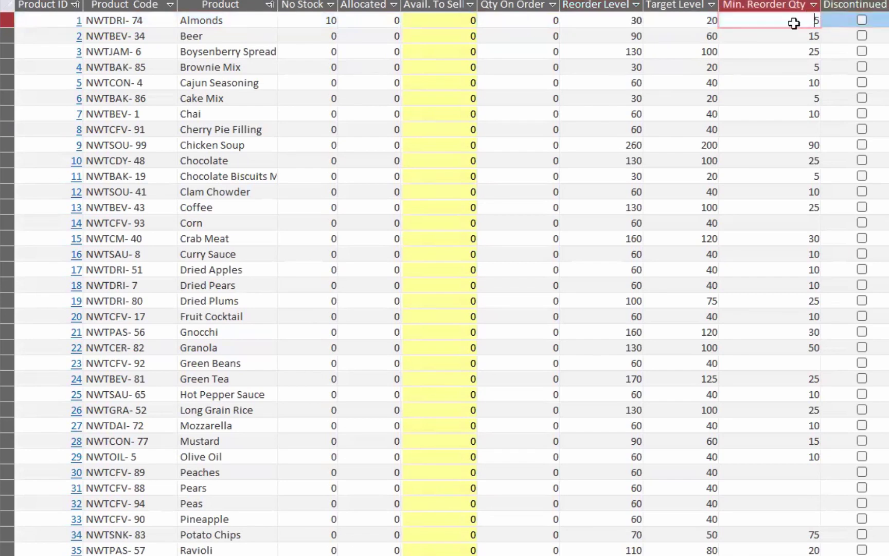
double_click(643, 19)
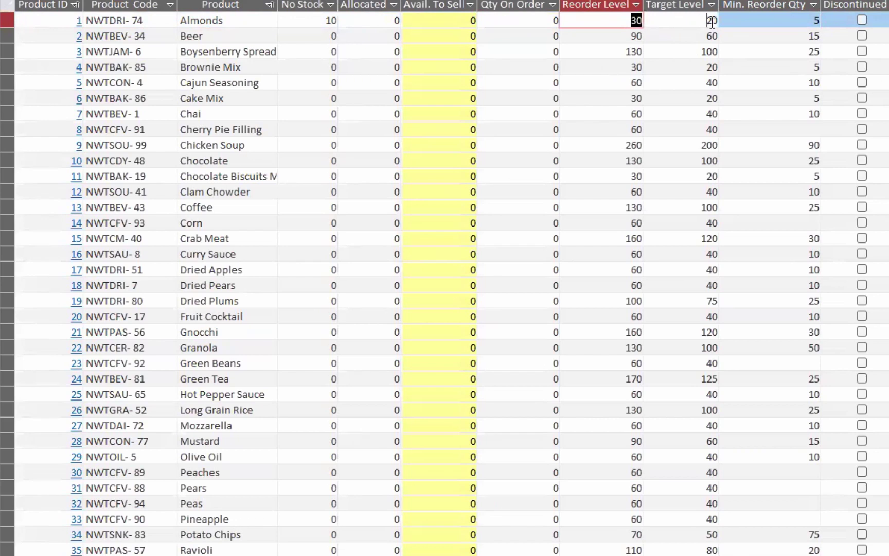
key(Tab)
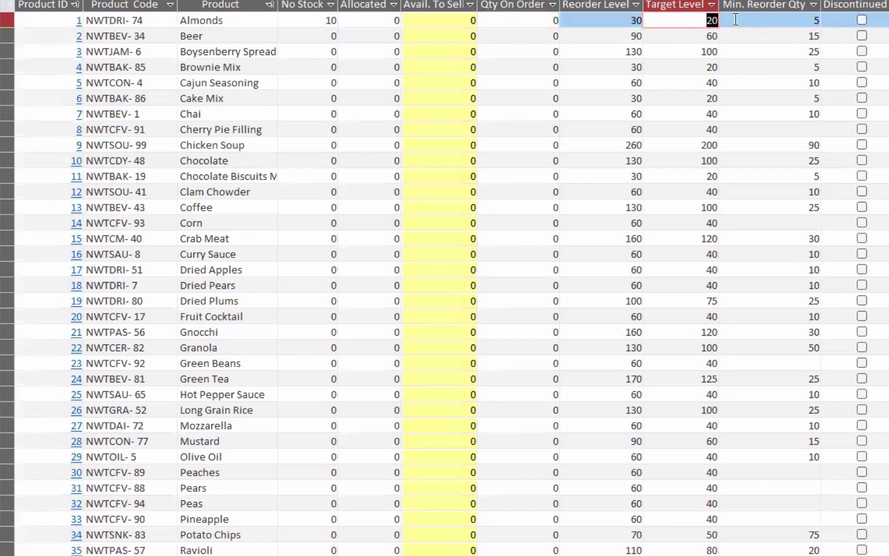
drag(618, 21, 638, 18)
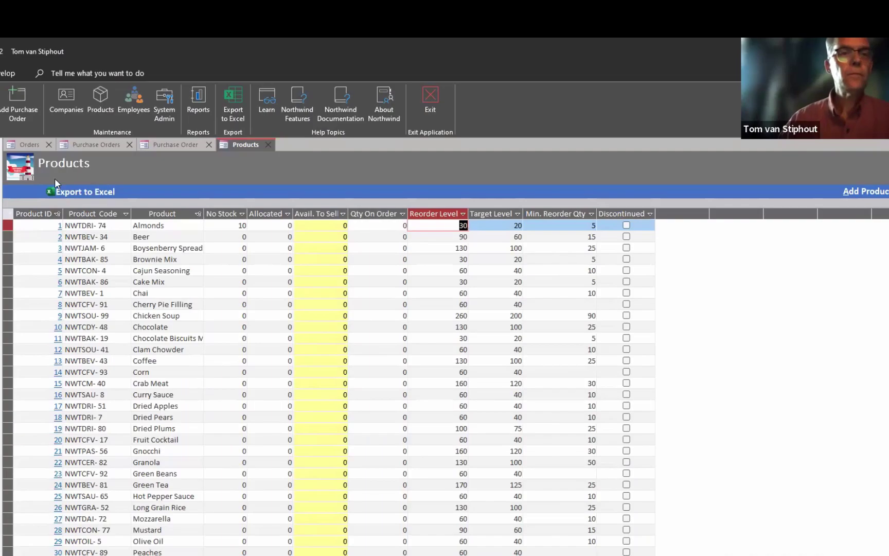
- Submit the Brown Vendor Co purchase order for Almonds, and try to approve it
click(164, 142)
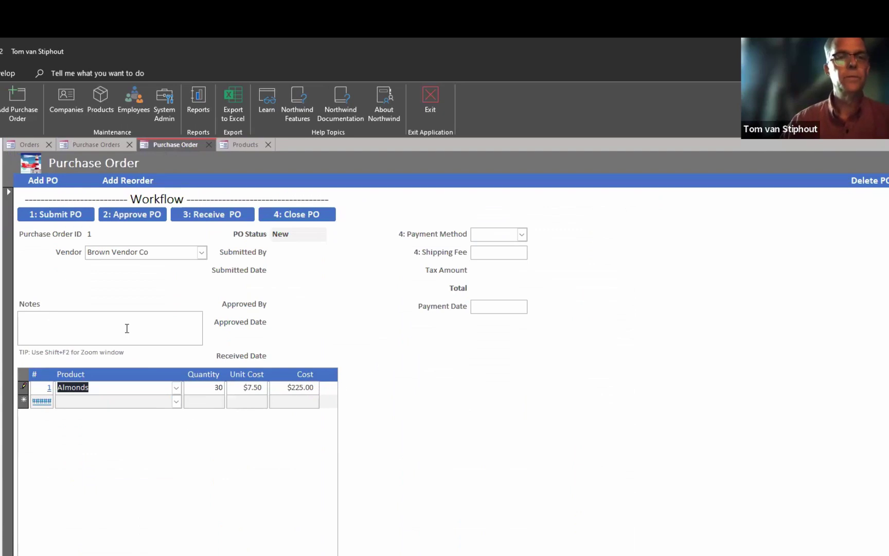
click(58, 217)
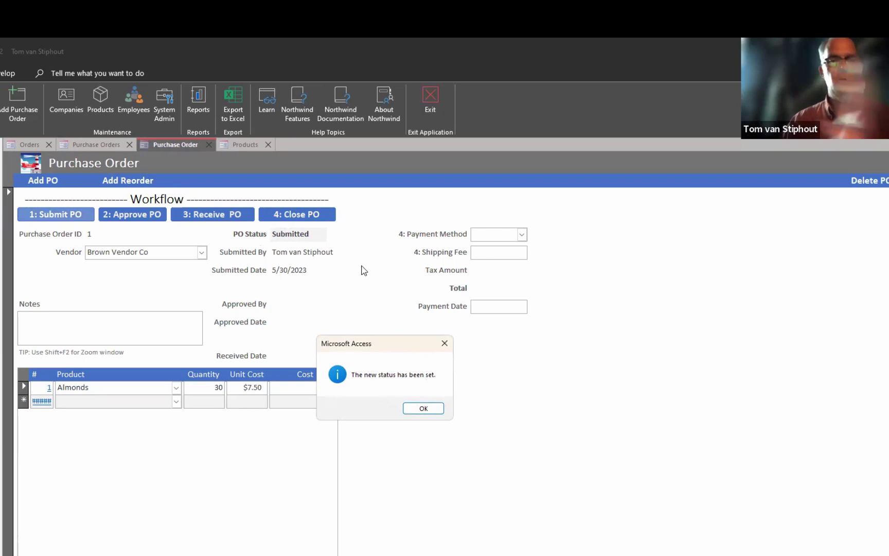
click(423, 409)
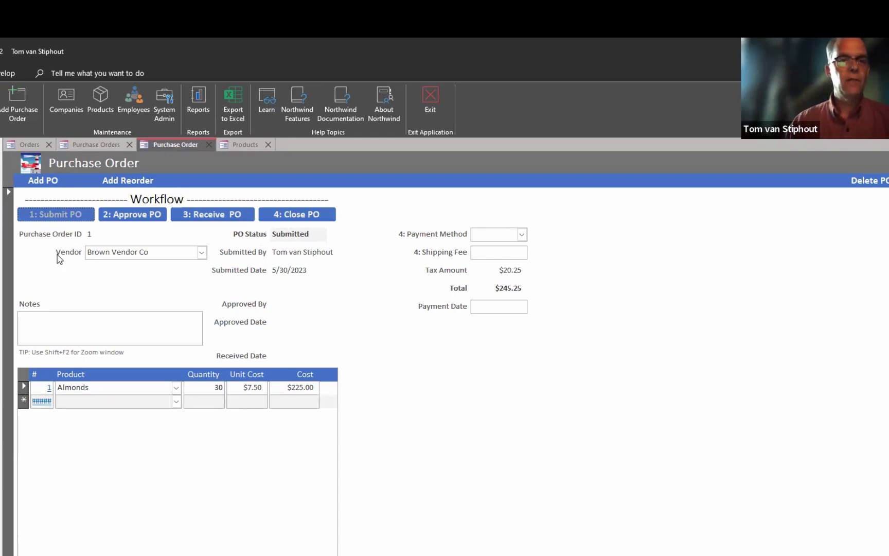
click(129, 216)
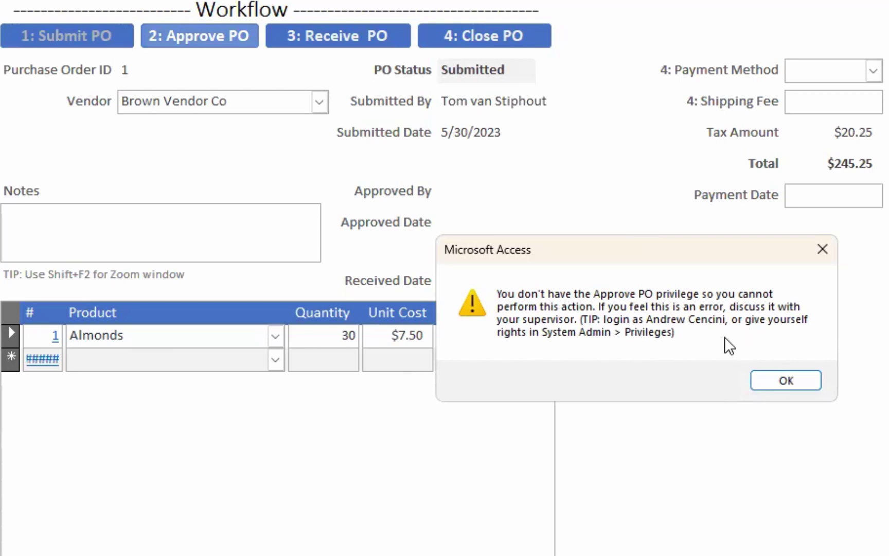
click(777, 383)
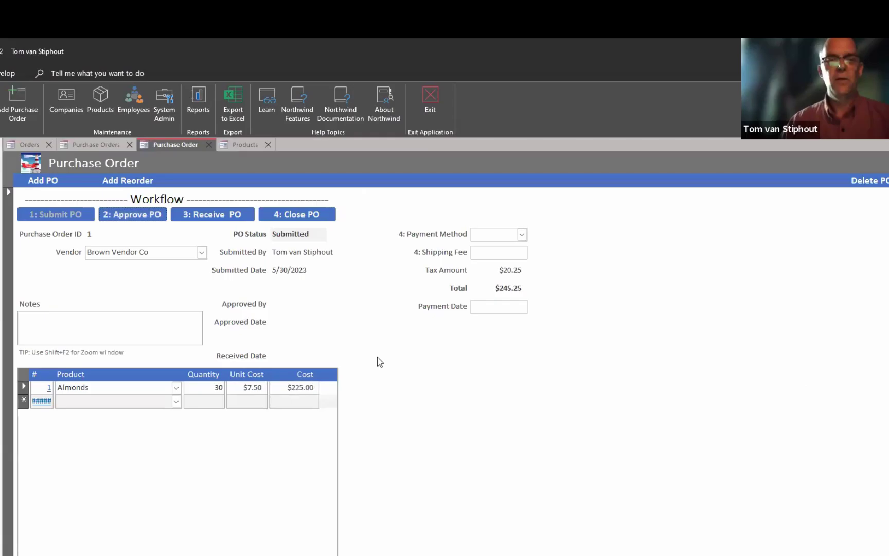
- Grant your own employee record the Purchase Approvals privilege in the system administration settings, save the record and close Admin Tasks
click(171, 96)
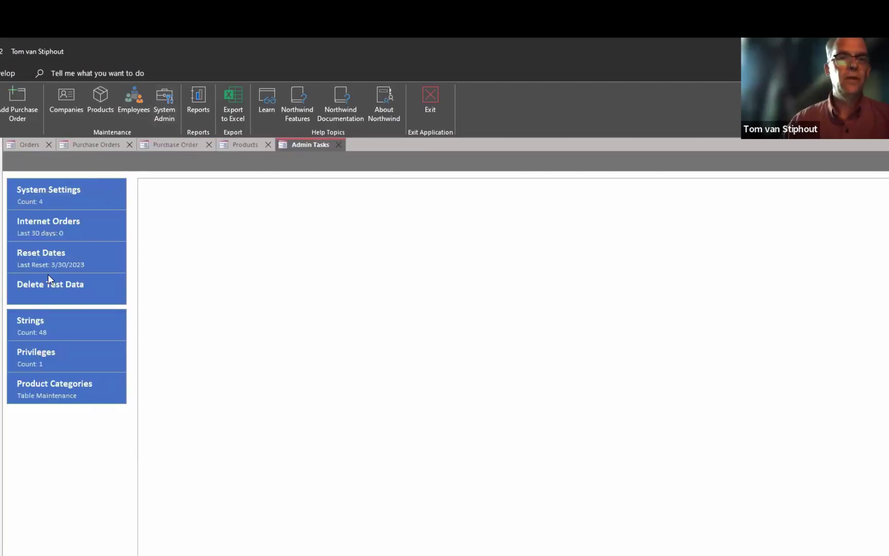
click(34, 360)
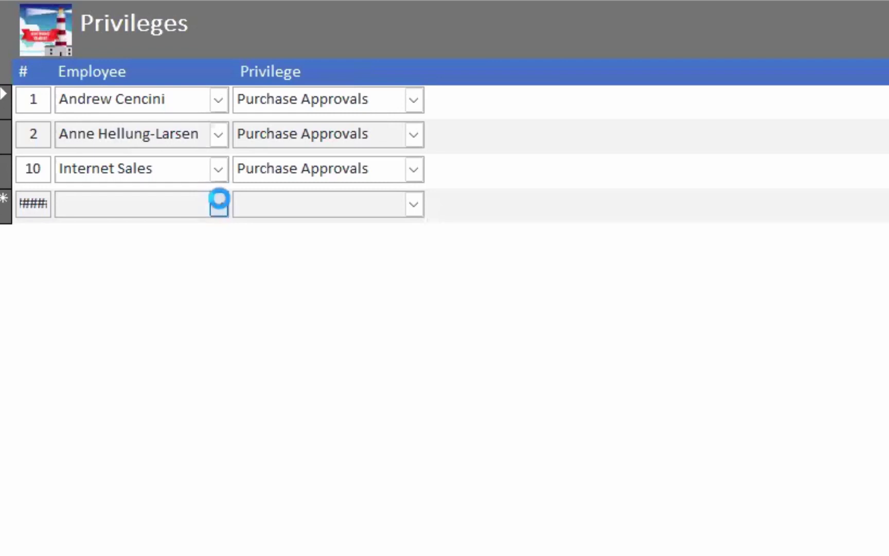
click(219, 202)
click(155, 435)
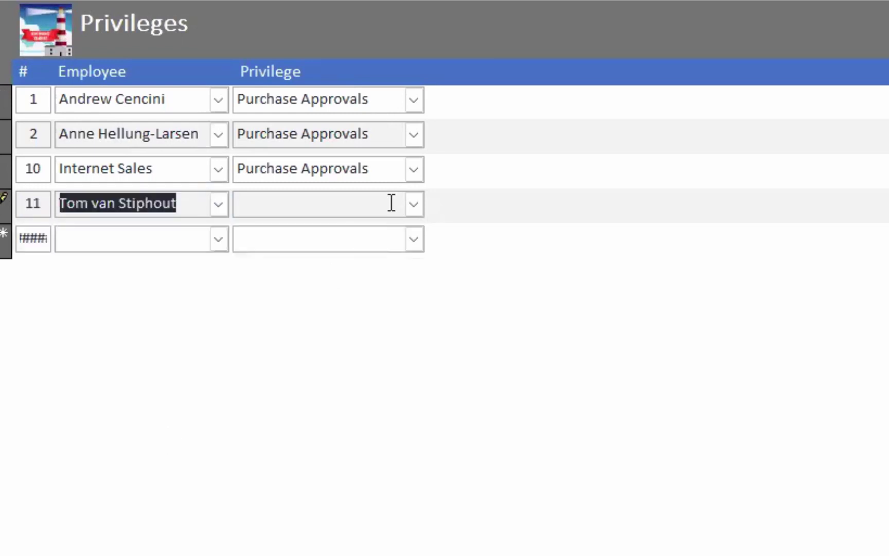
click(413, 204)
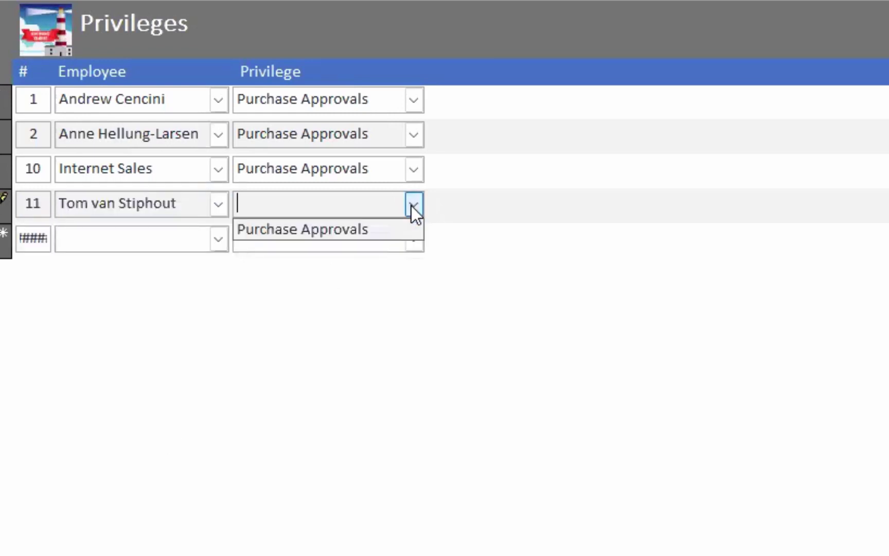
click(369, 238)
click(5, 202)
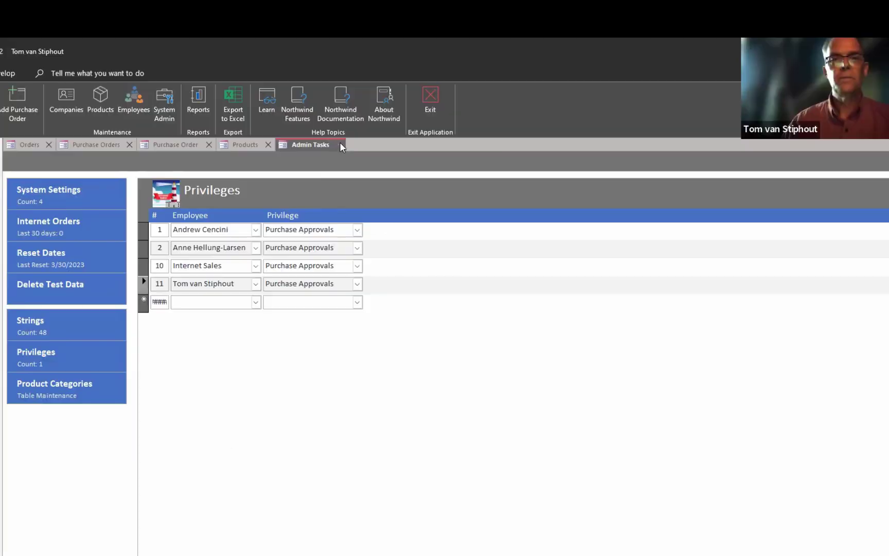
click(336, 143)
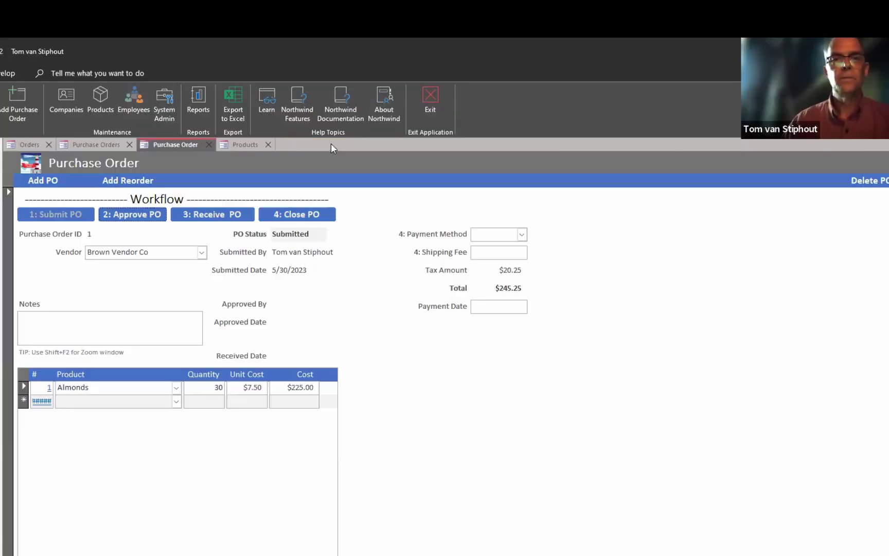
- Close the Products list and approve the Brown Vendor Co purchase order
click(268, 144)
click(144, 217)
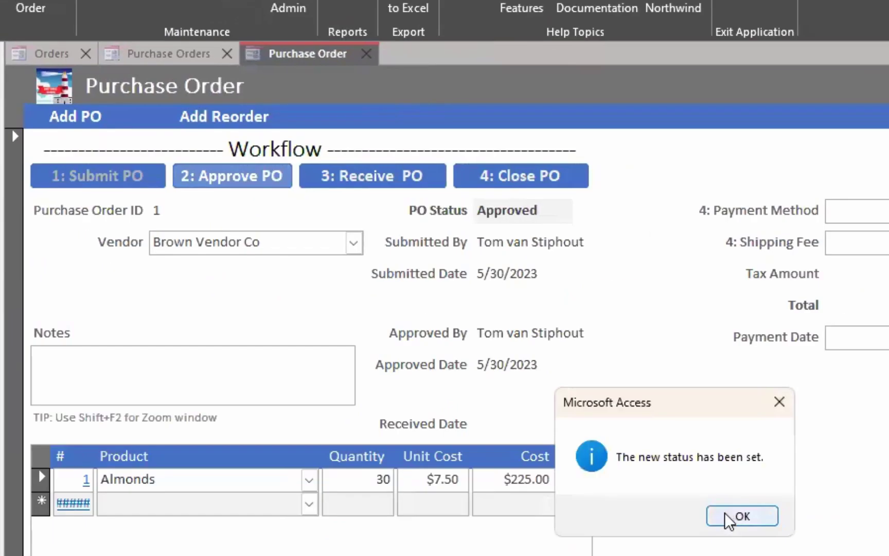
click(725, 515)
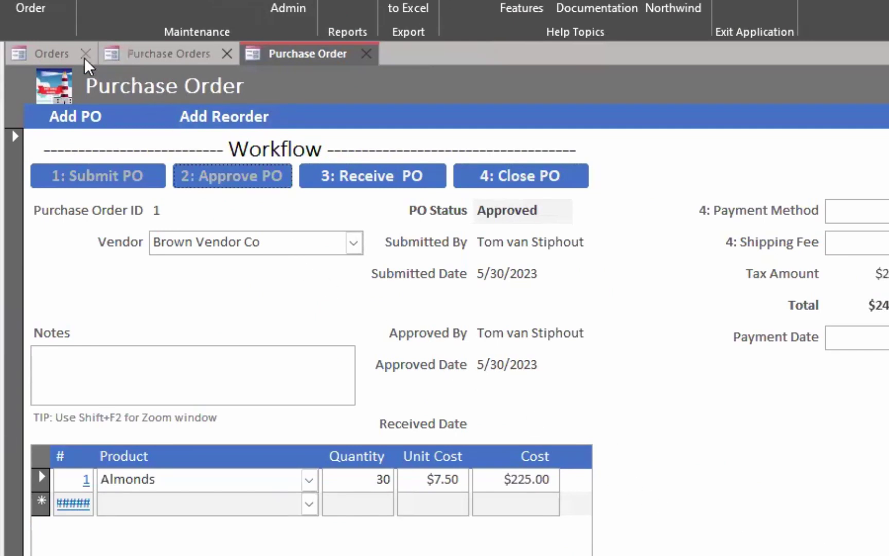
- Open the Adatum Corporation order from the Orders list and try to create its invoice
click(43, 52)
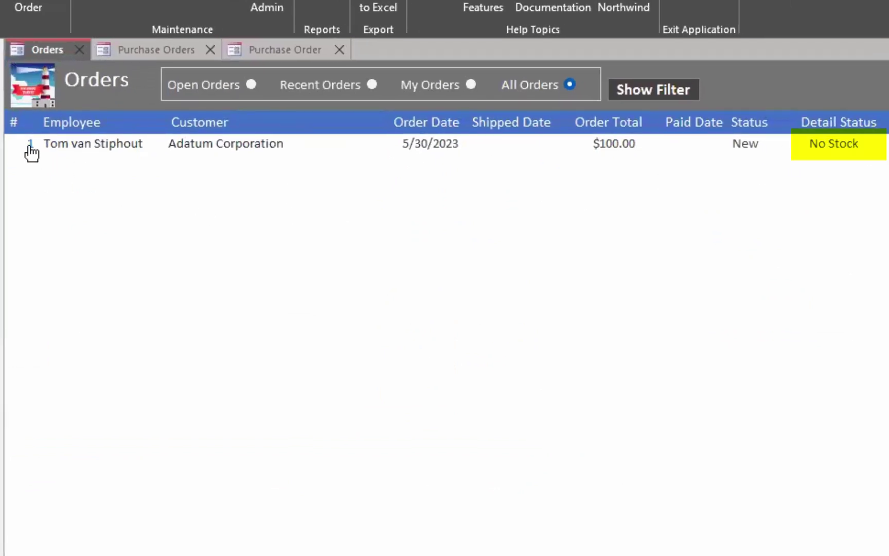
click(30, 146)
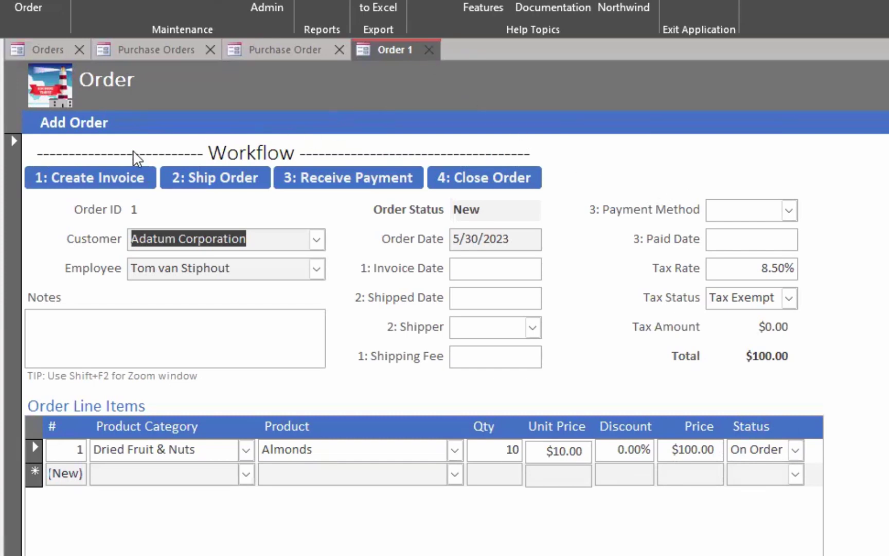
click(93, 178)
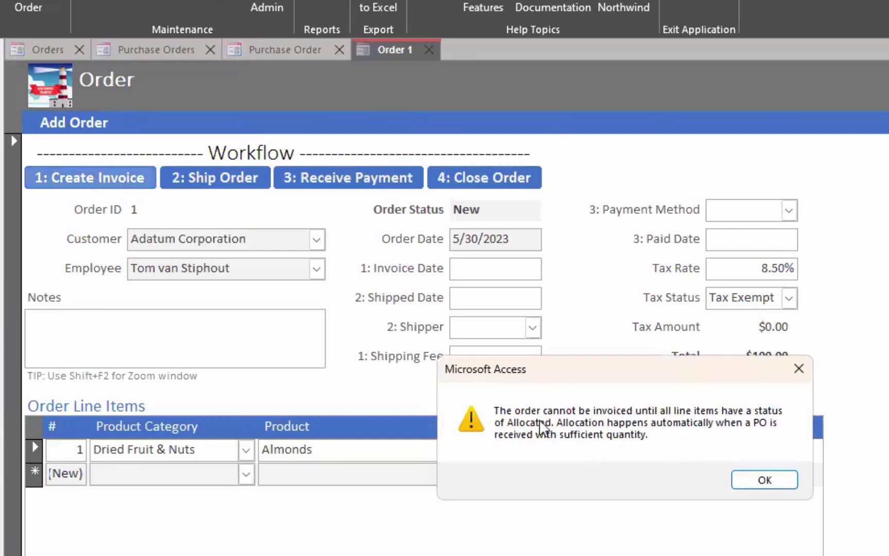
click(765, 479)
- Review the available status choices for the Almonds order line without changing it, and close the order
click(796, 449)
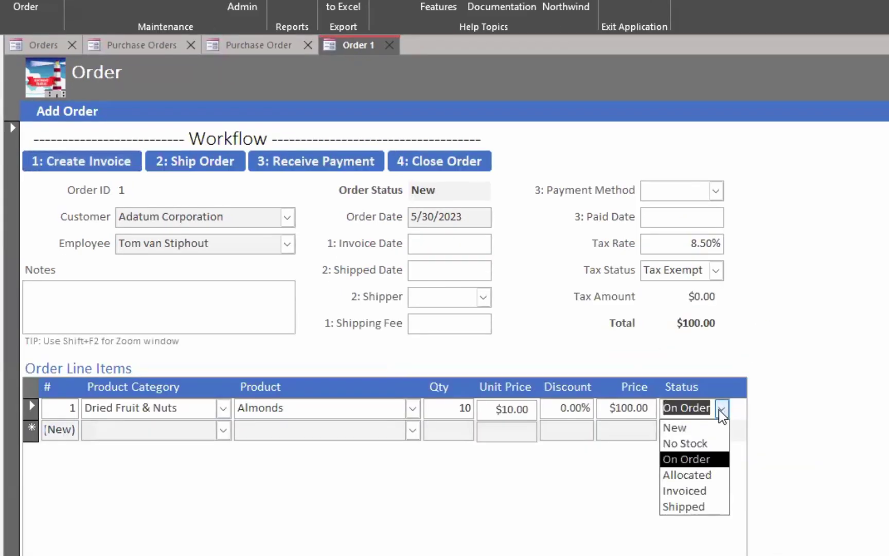
click(862, 380)
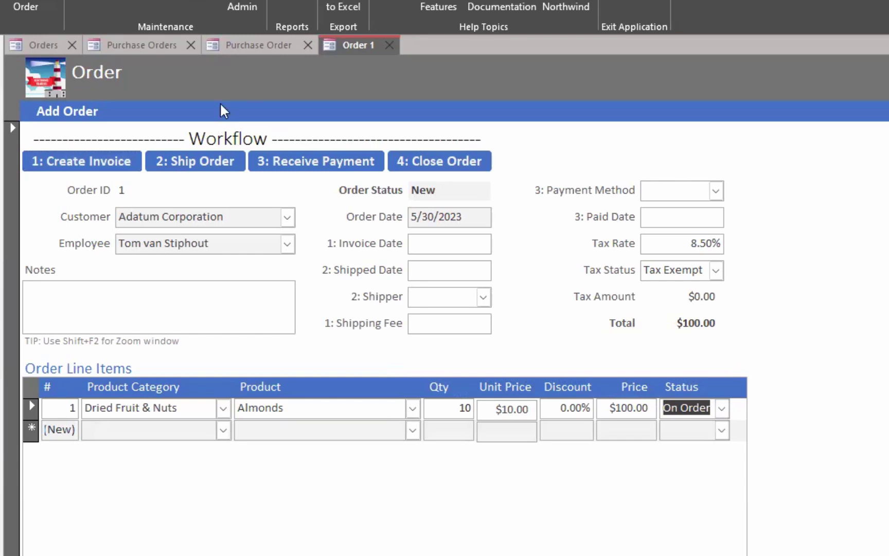
click(390, 45)
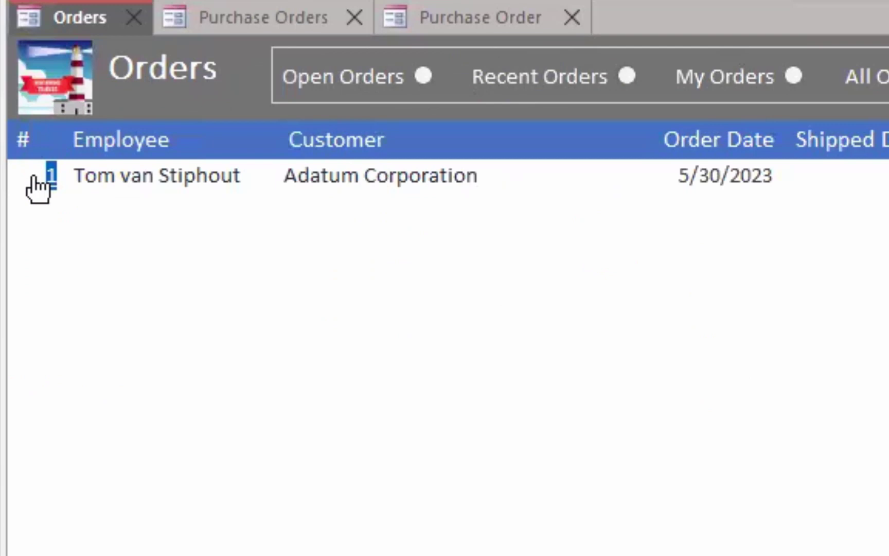
- Close the open purchase order form, and reopen the Adatum Corporation order and the Brown Vendor Co purchase order from their lists
click(570, 18)
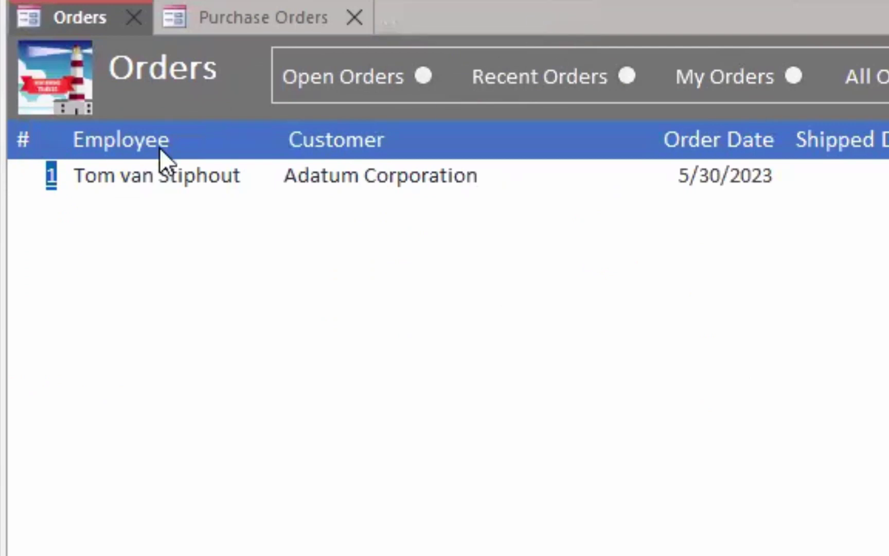
click(51, 175)
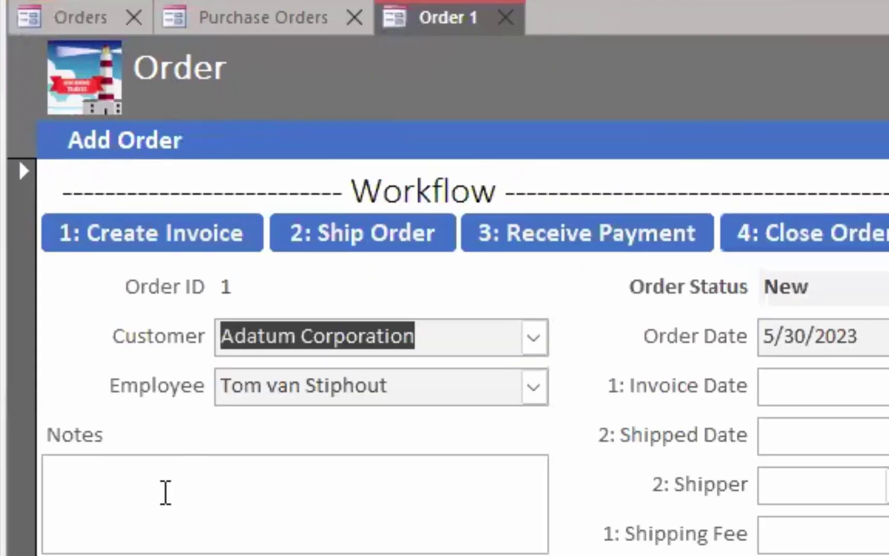
click(230, 7)
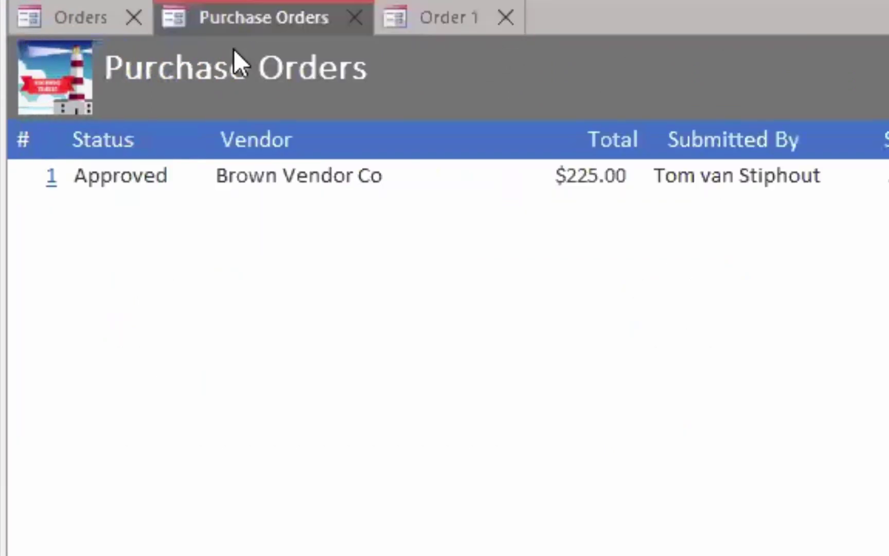
click(51, 173)
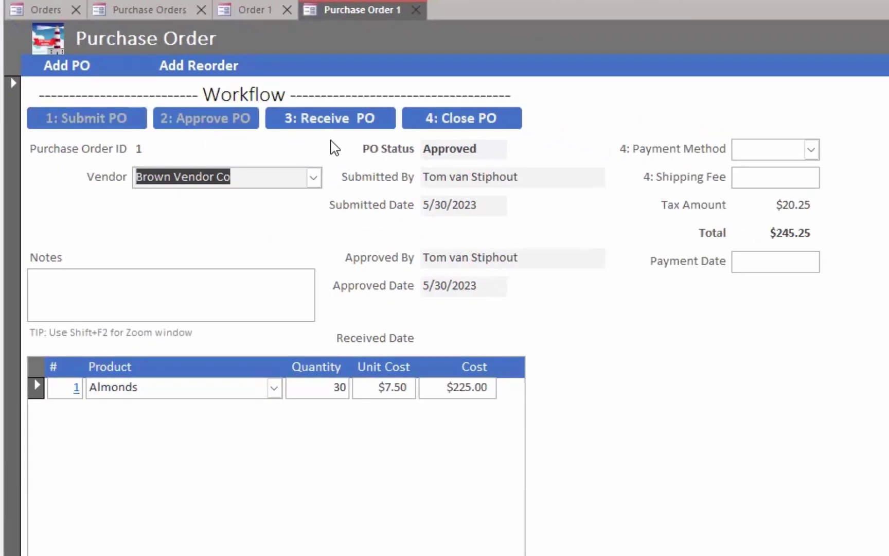
- Receive the entire Brown Vendor Co purchase order and post it to inventory
click(312, 120)
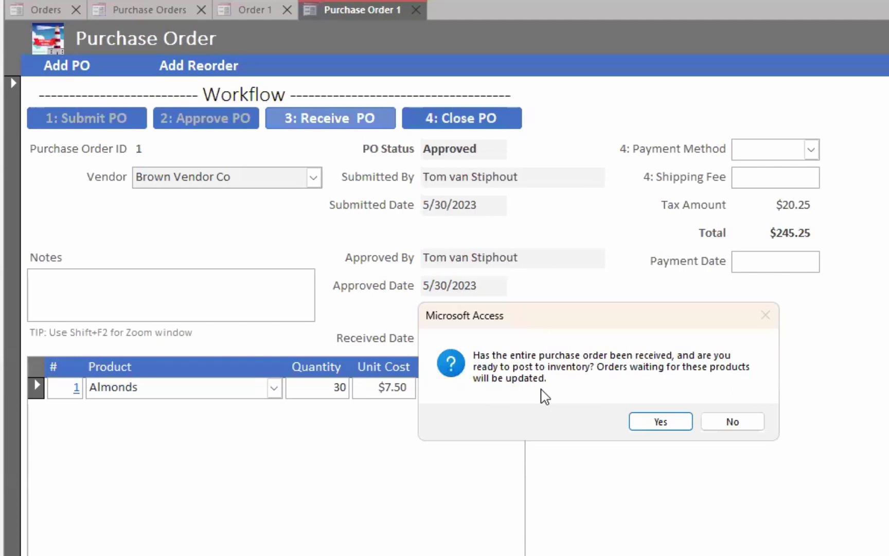
click(660, 425)
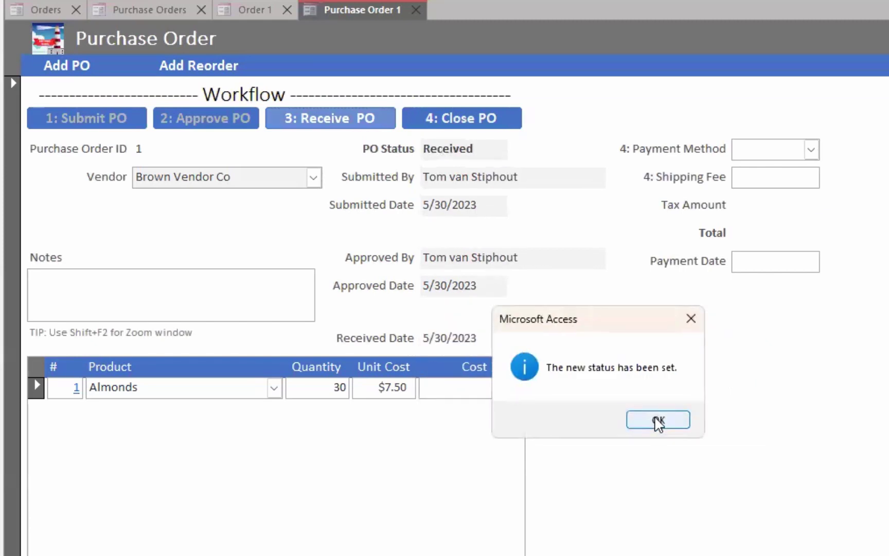
click(659, 422)
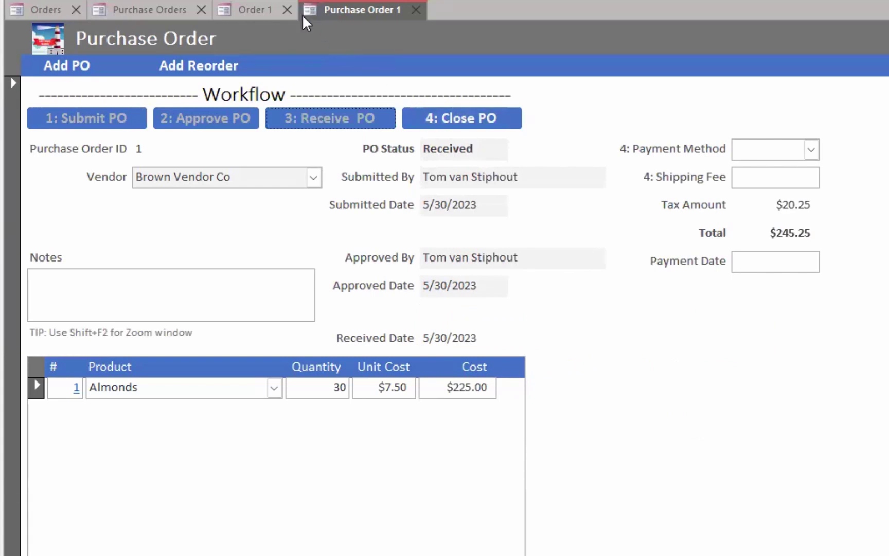
- Close and reopen the Adatum Corporation order to check the Almonds line's status, and view the Purchase Orders list
click(285, 8)
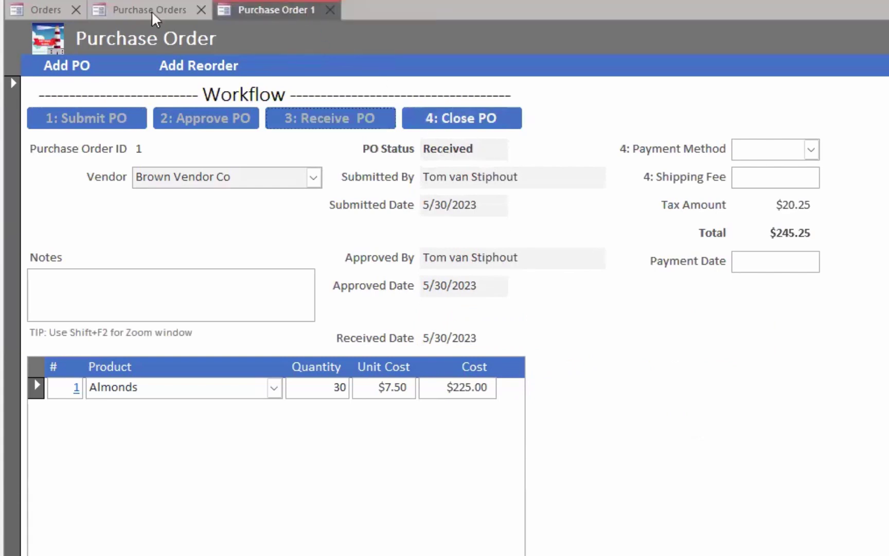
click(42, 10)
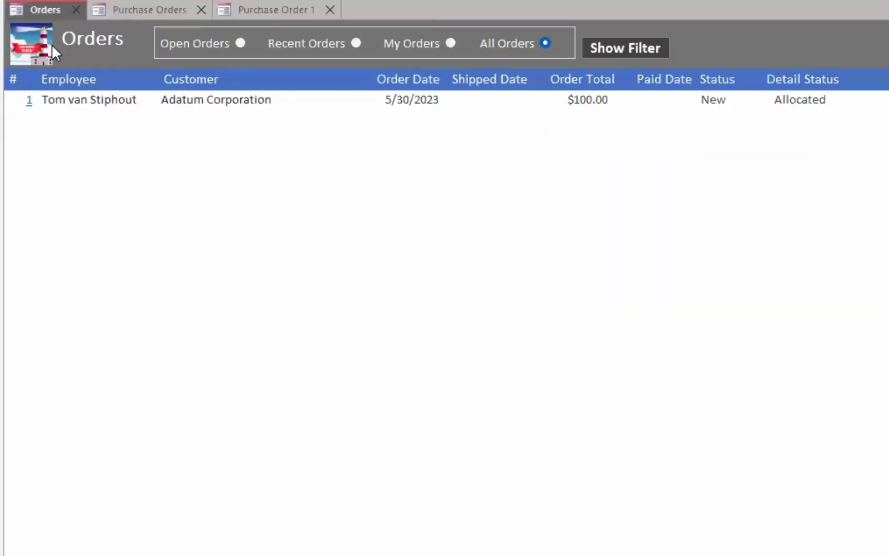
click(28, 103)
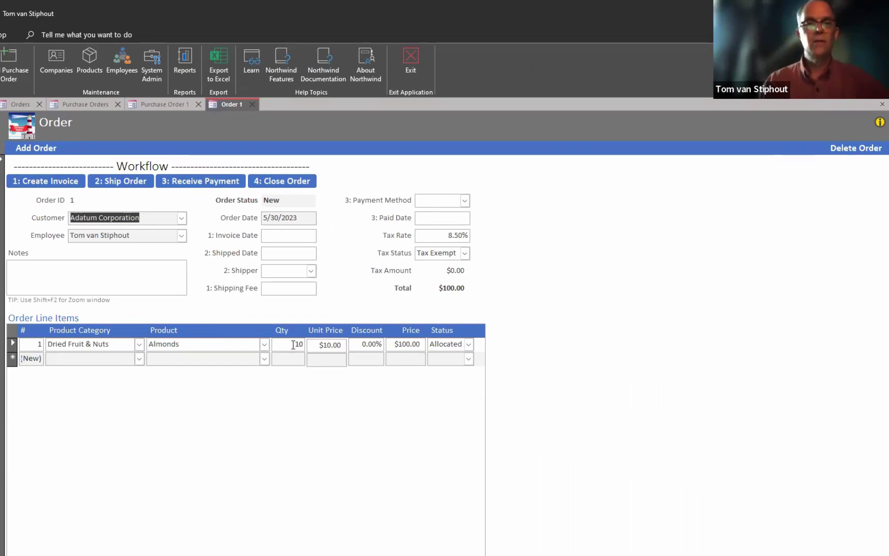
click(93, 103)
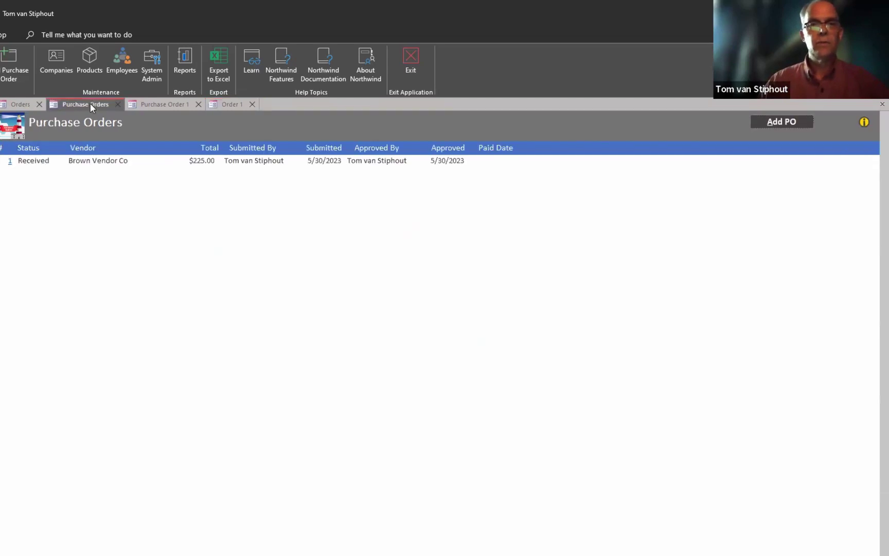
- Open the Products list and examine the Almonds row's allocated quantity, quantity available to sell and reorder level
click(90, 66)
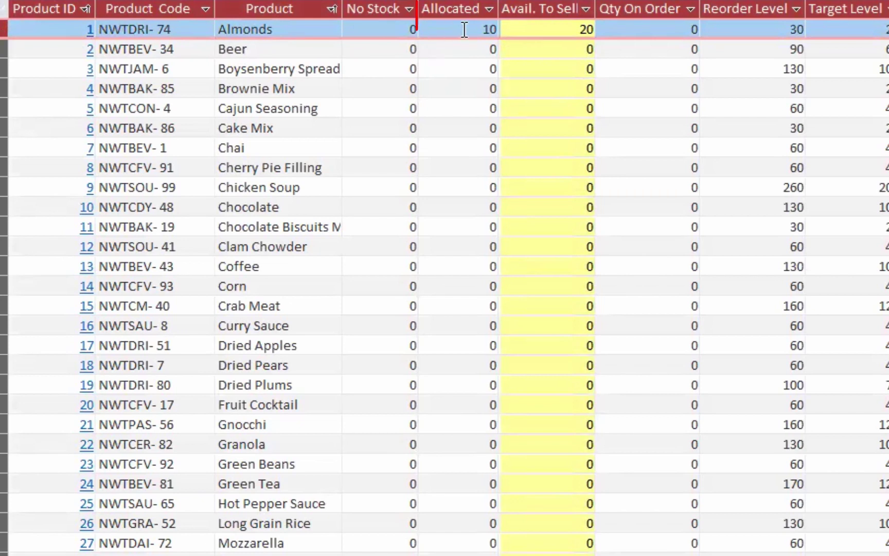
drag(466, 29, 514, 29)
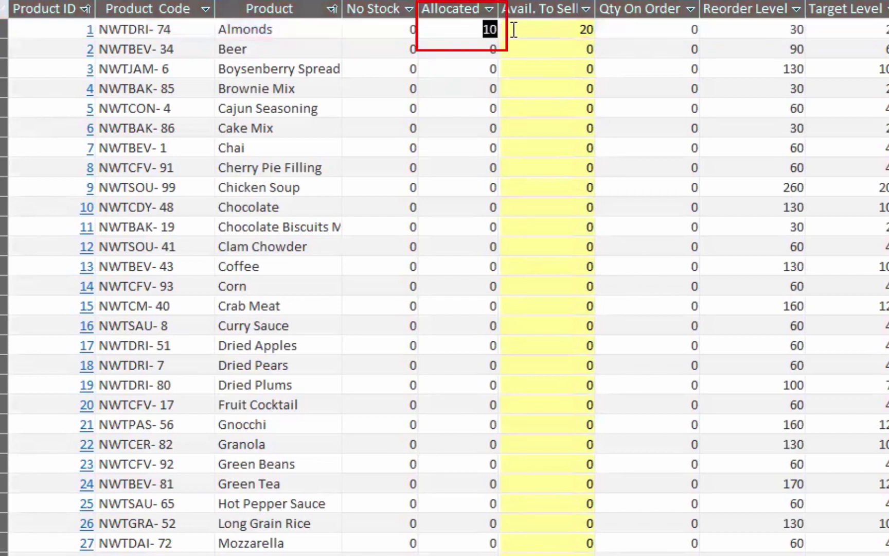
click(579, 30)
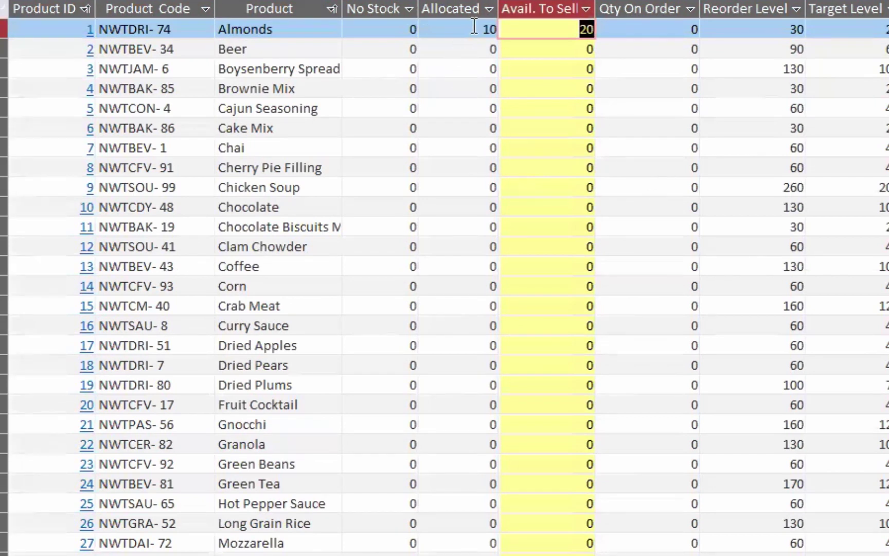
drag(474, 29, 509, 29)
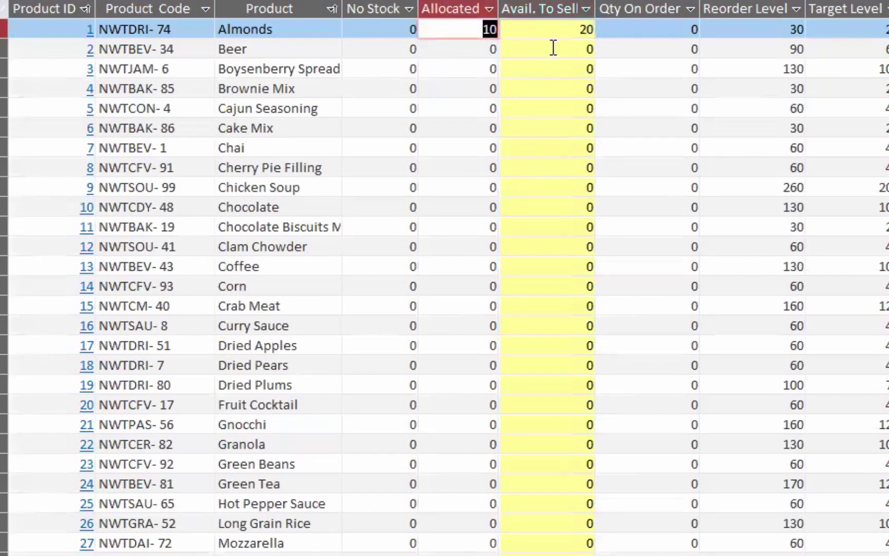
key(Tab)
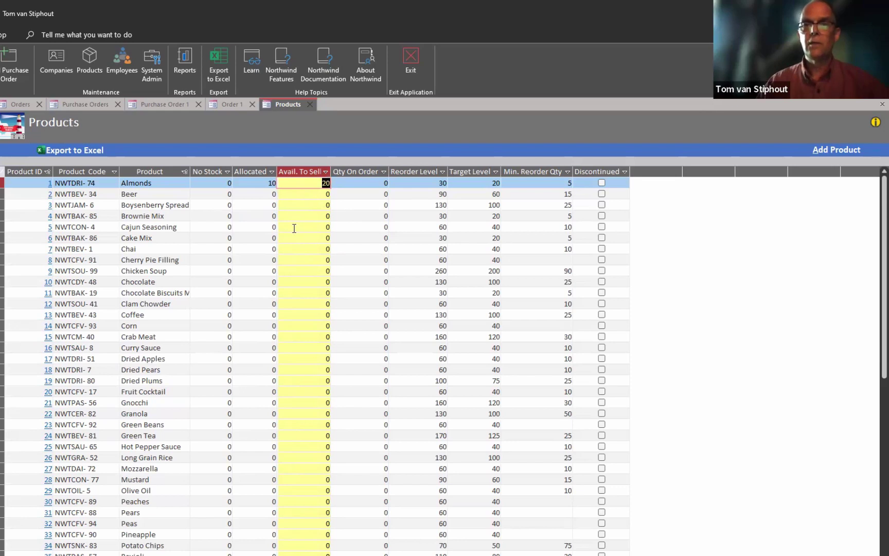
click(434, 183)
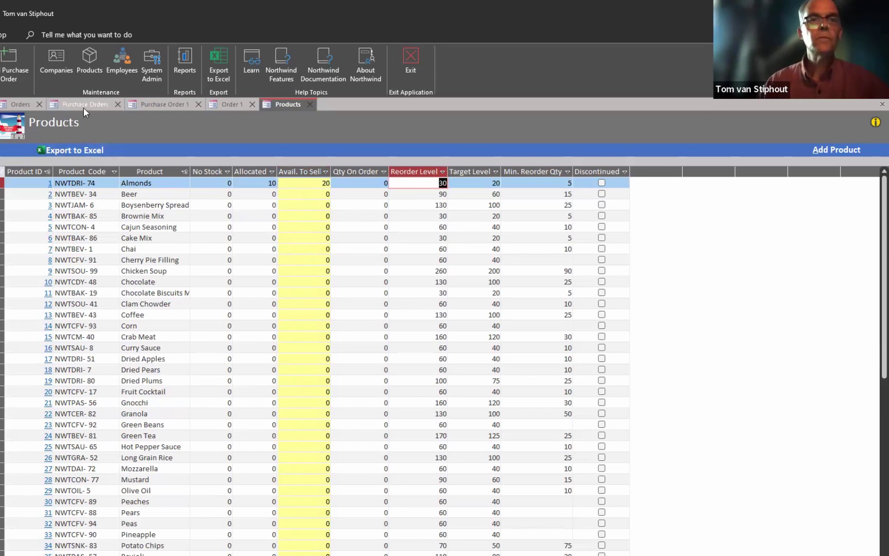
- Set the Adatum Corporation order's shipping fee to $10.00 and create its invoice
click(237, 103)
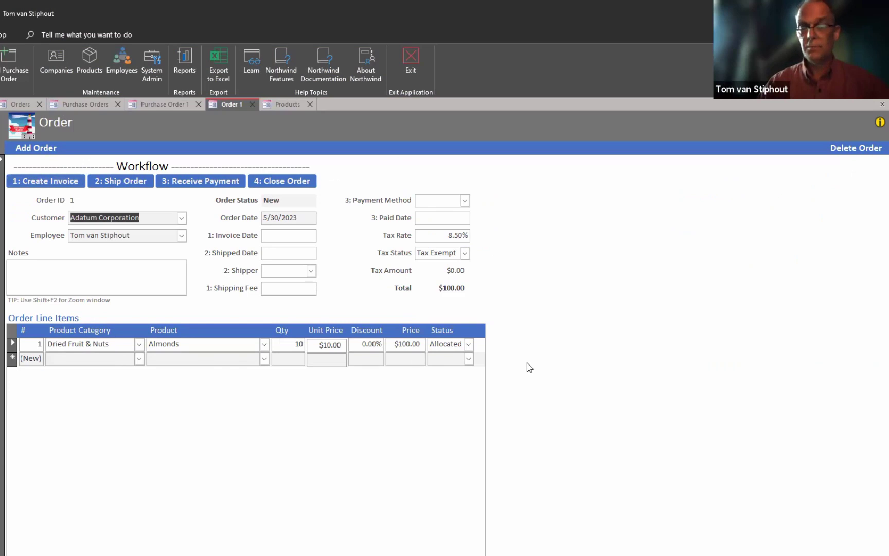
click(33, 188)
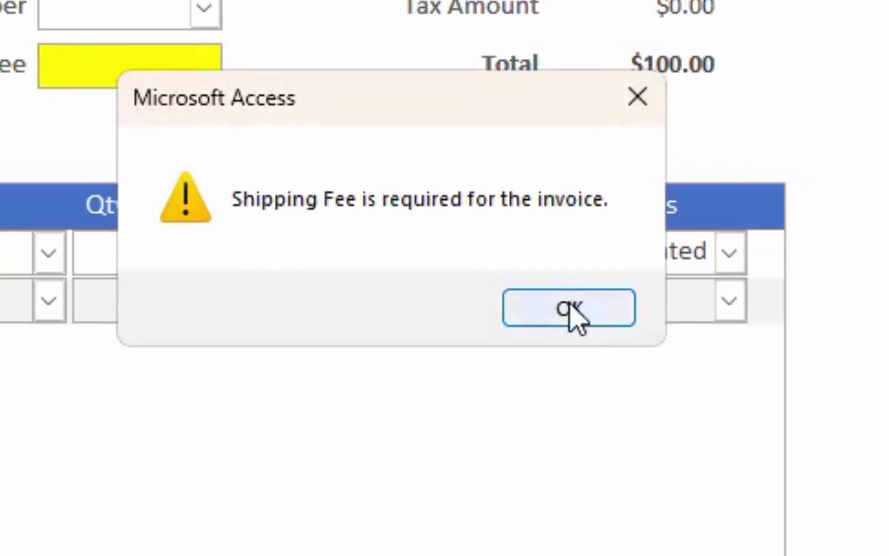
click(571, 309)
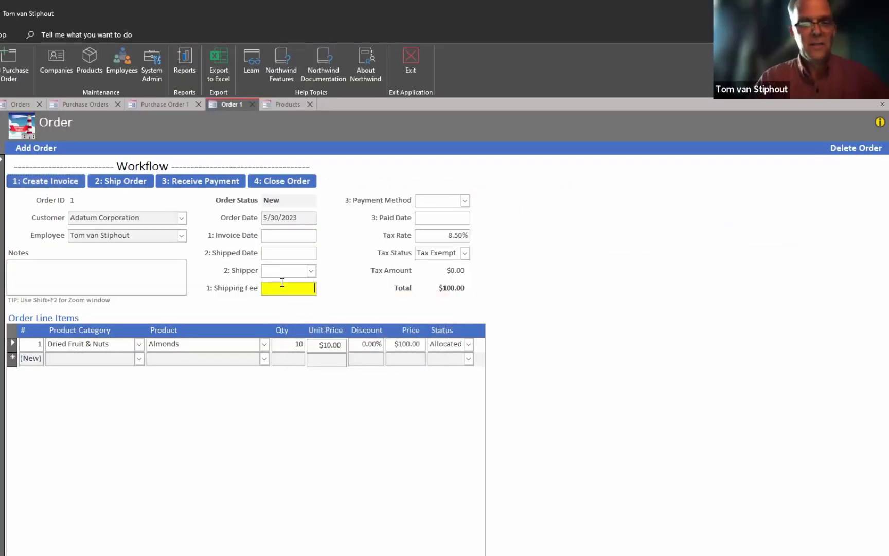
text(10)
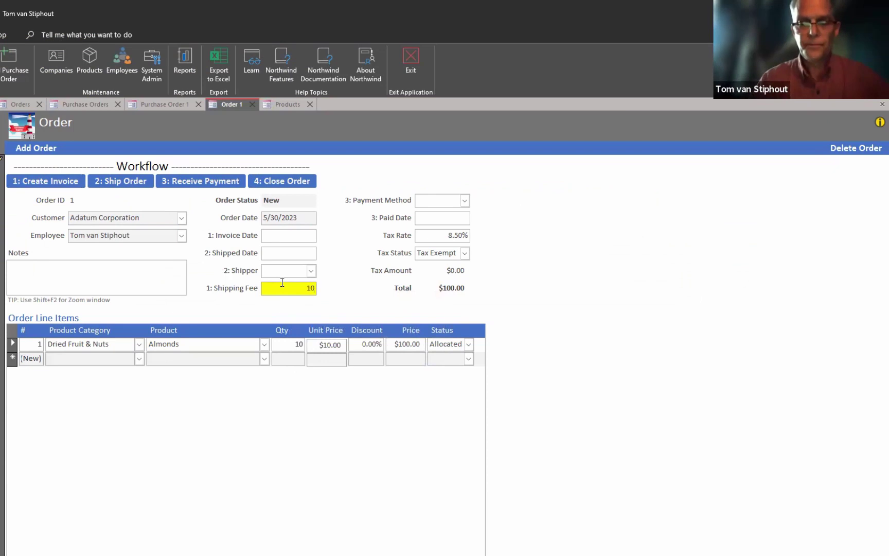
key(Tab)
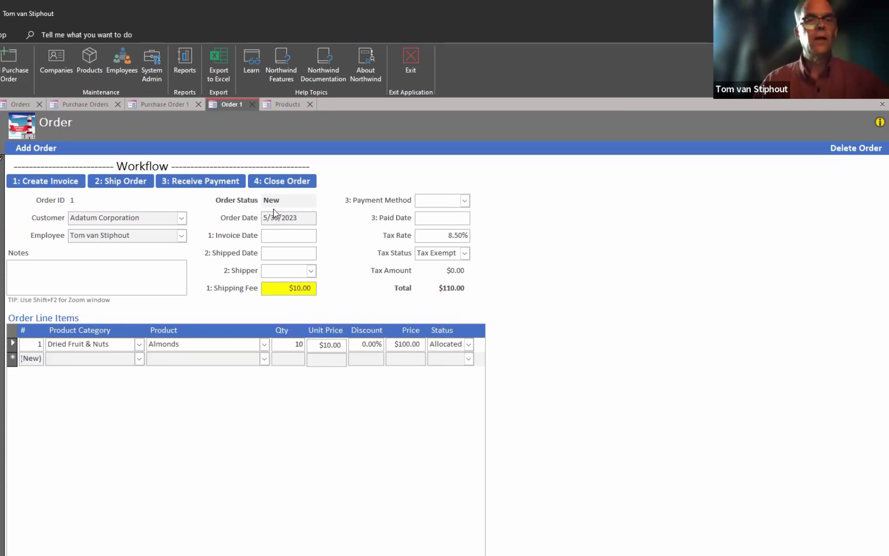
click(65, 181)
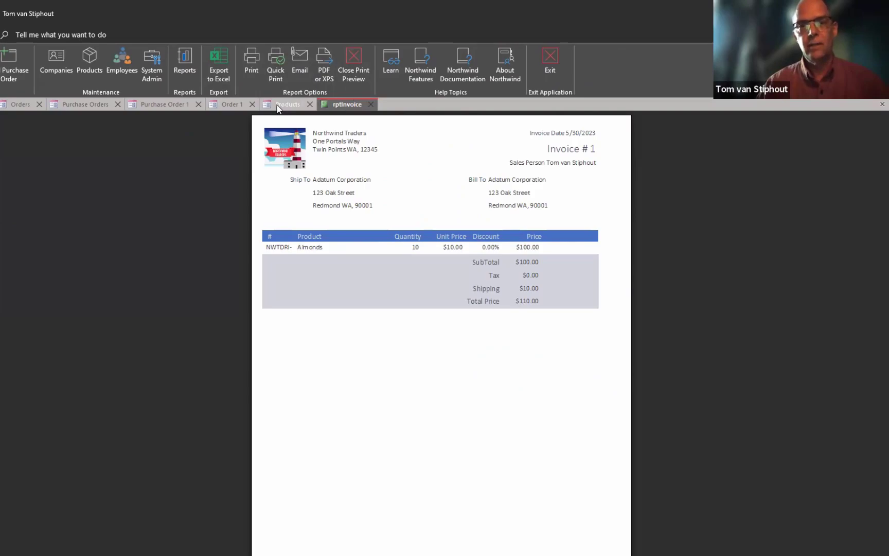
- Review the invoice preview alongside the open order and purchase order forms, and close the preview
click(393, 150)
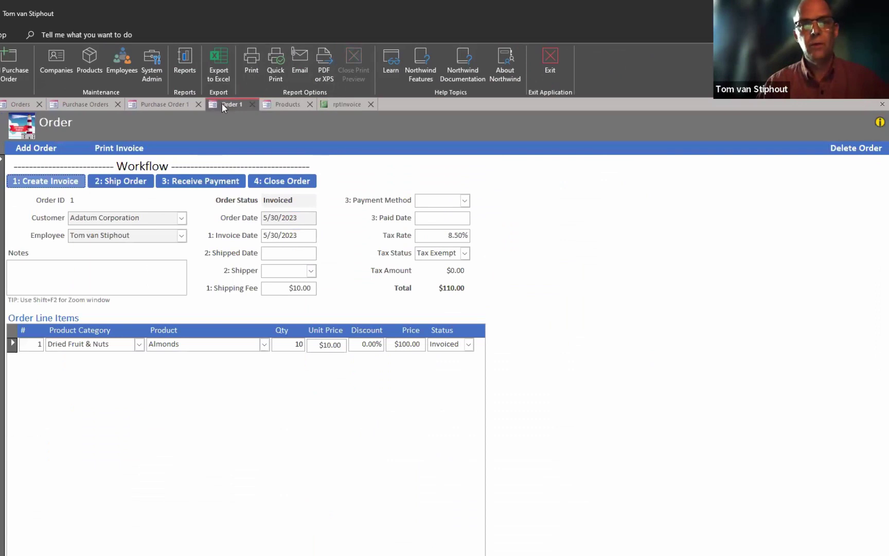
click(167, 104)
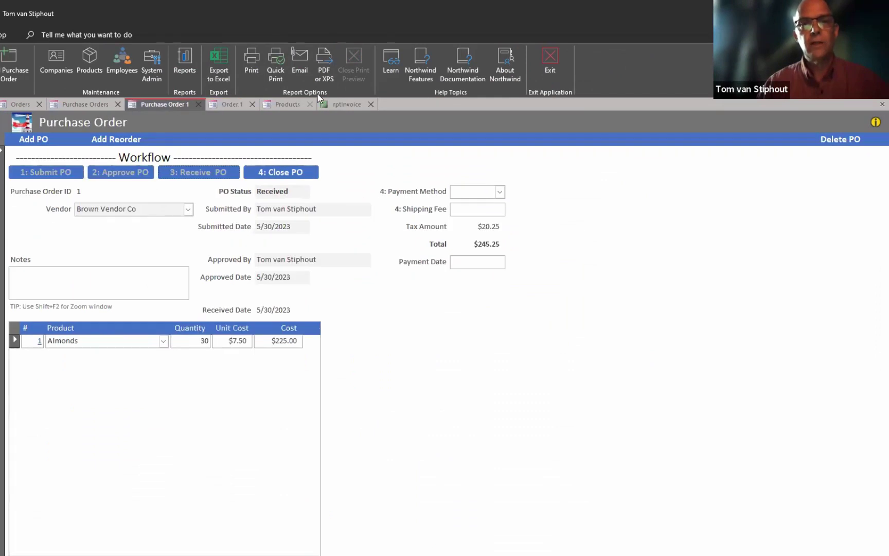
click(345, 102)
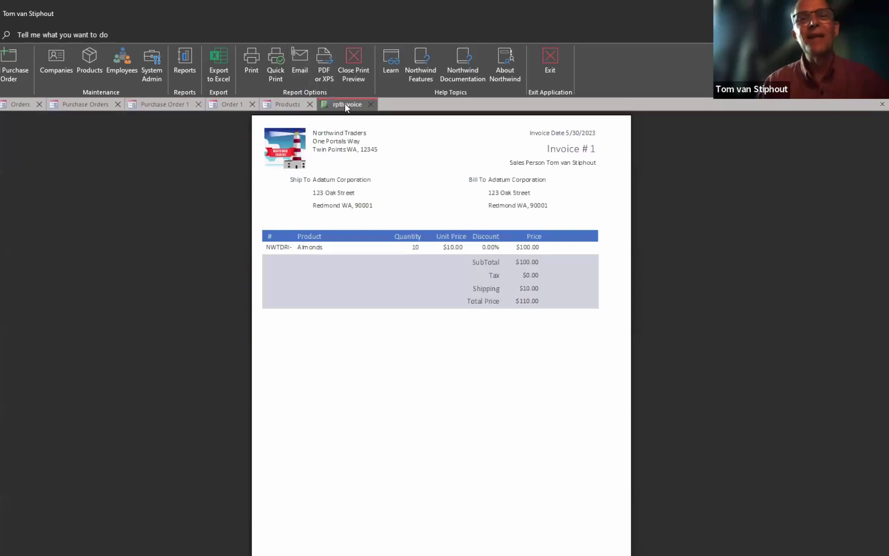
click(355, 61)
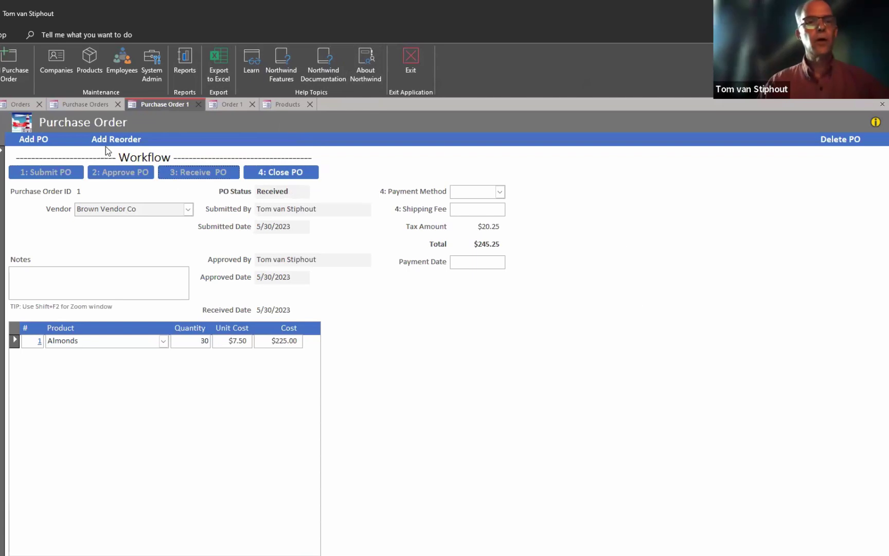
- Ship the Adatum Corporation order with shipped date 5/30/2023 and Blue Shipping as the shipper
click(231, 104)
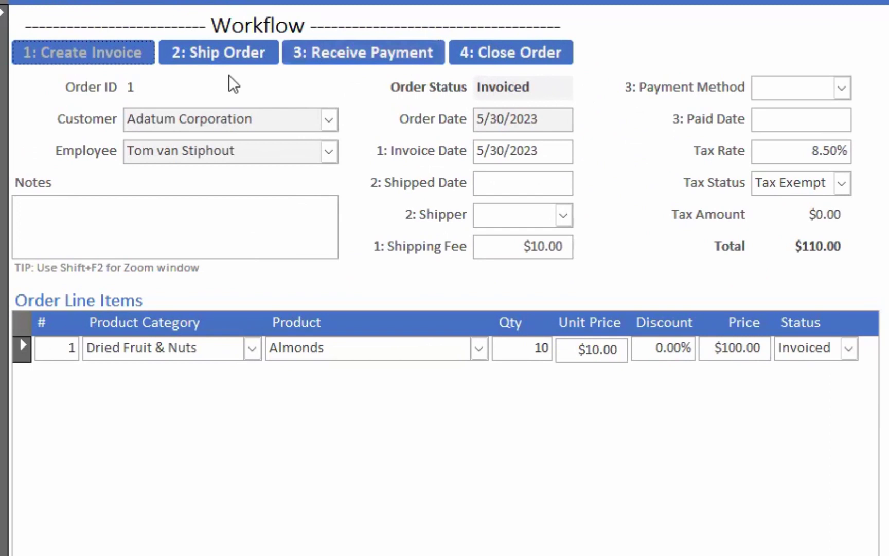
click(225, 61)
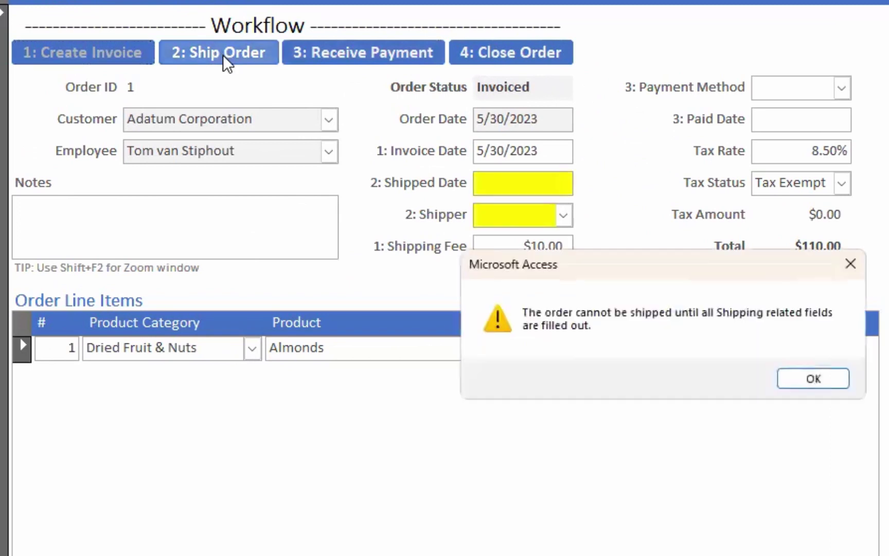
click(812, 380)
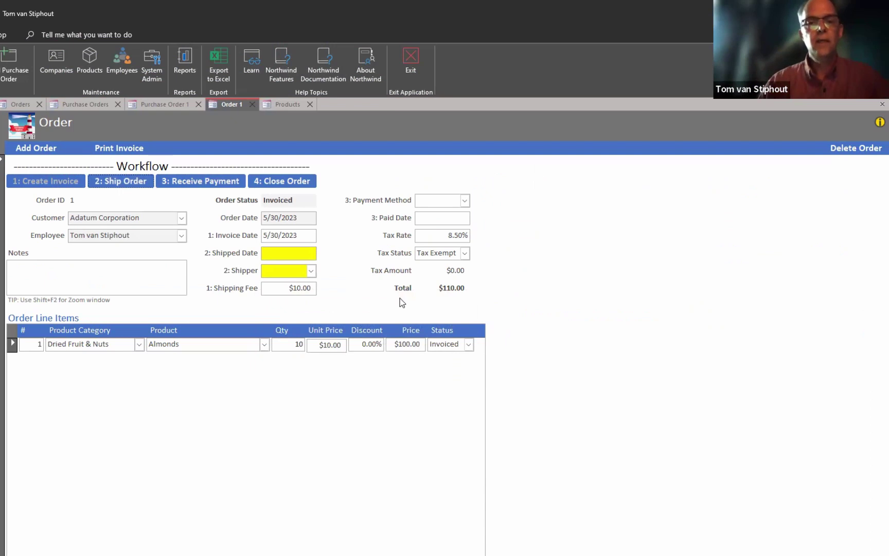
click(300, 252)
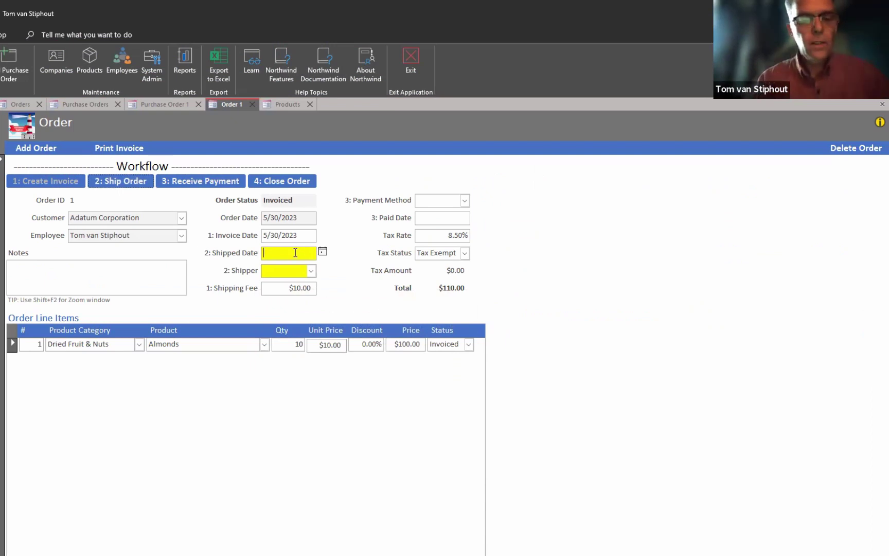
text(5)
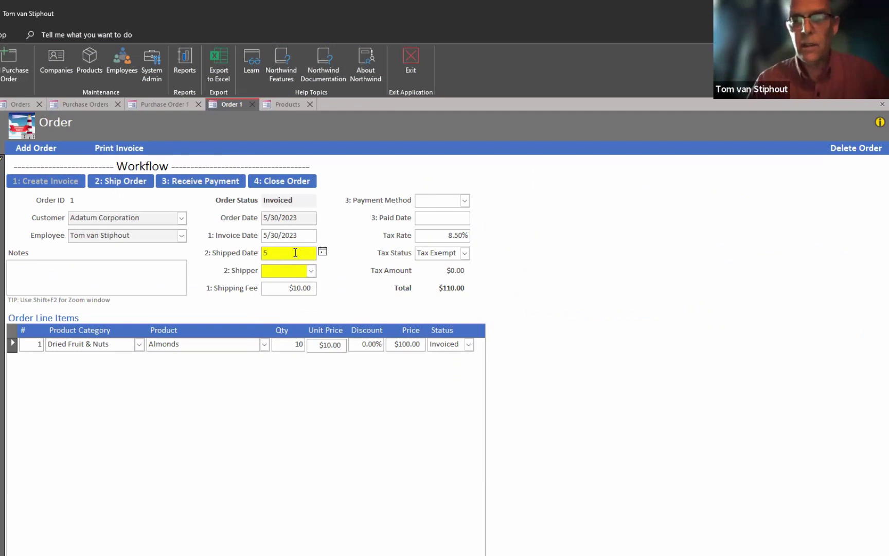
text(/30)
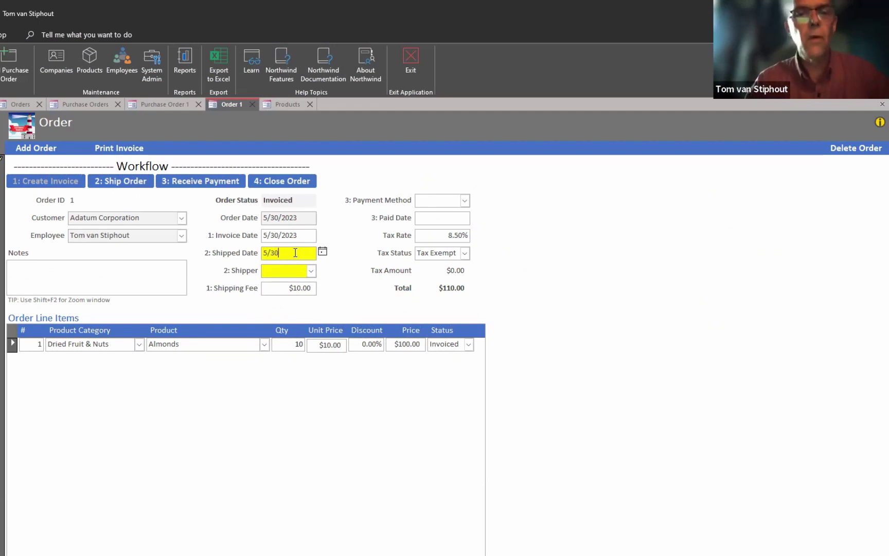
key(Tab)
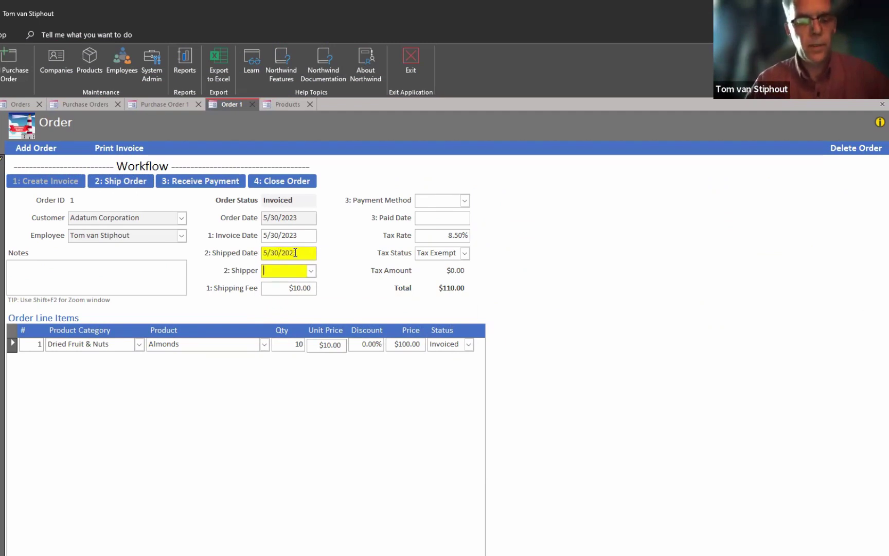
text(Blue Shipping)
key(Tab)
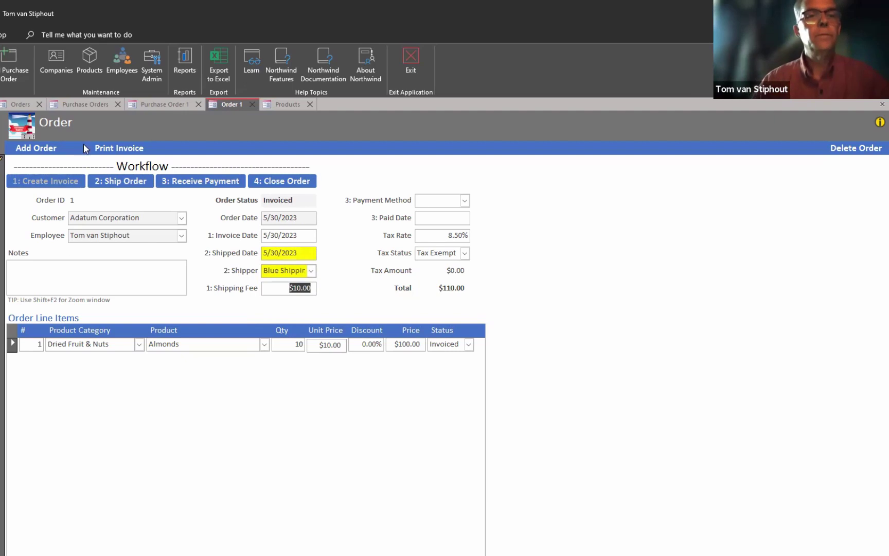
click(120, 182)
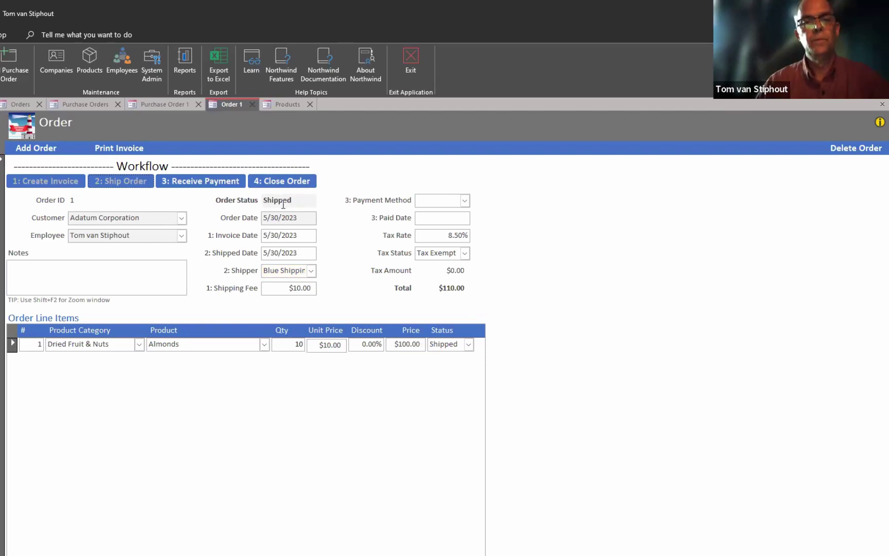
- Receive payment for the Adatum Corporation order by Check with paid date 5/30/2023
click(213, 183)
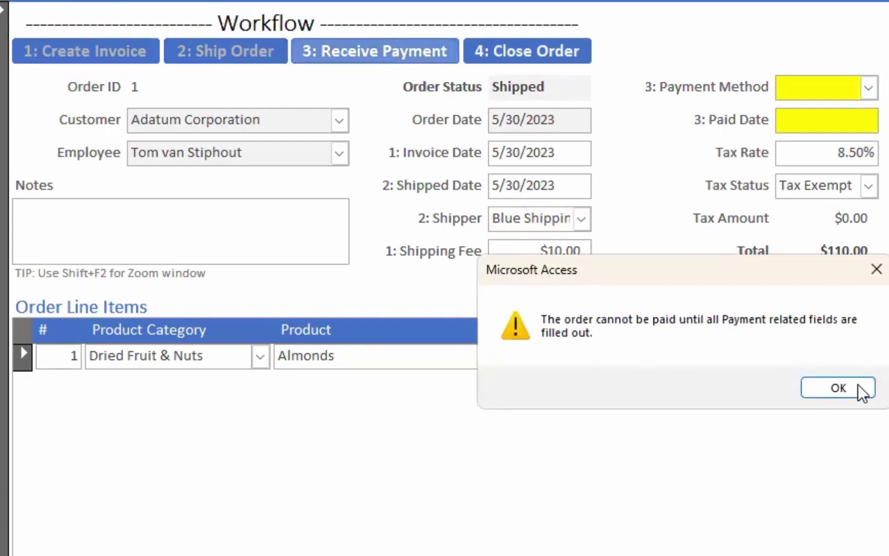
click(846, 390)
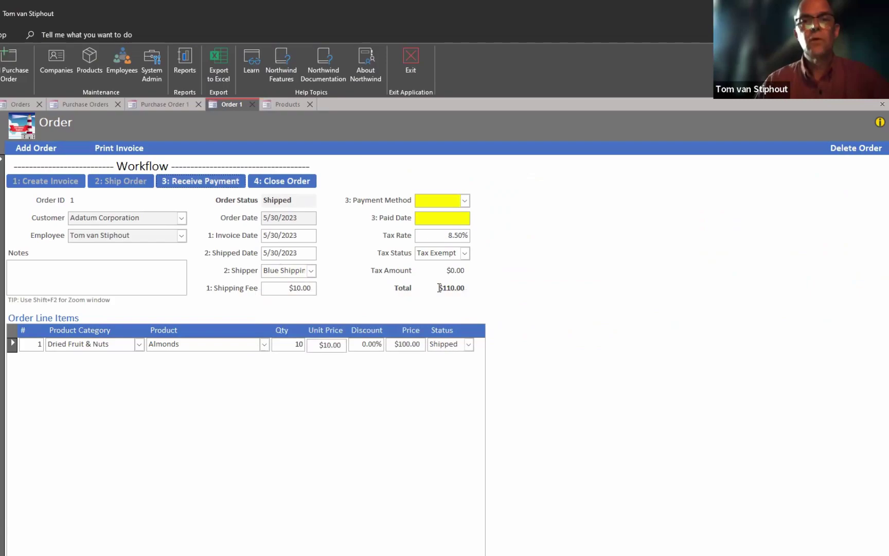
click(465, 200)
click(443, 222)
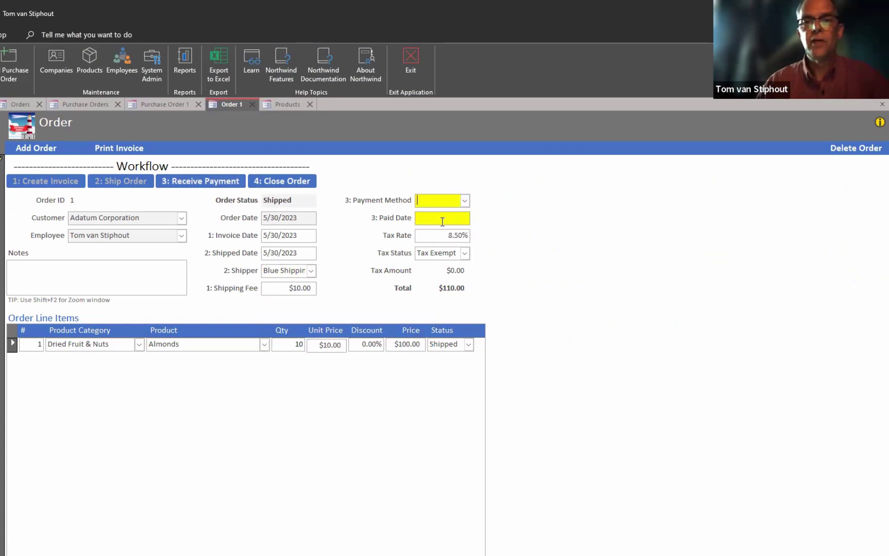
click(442, 219)
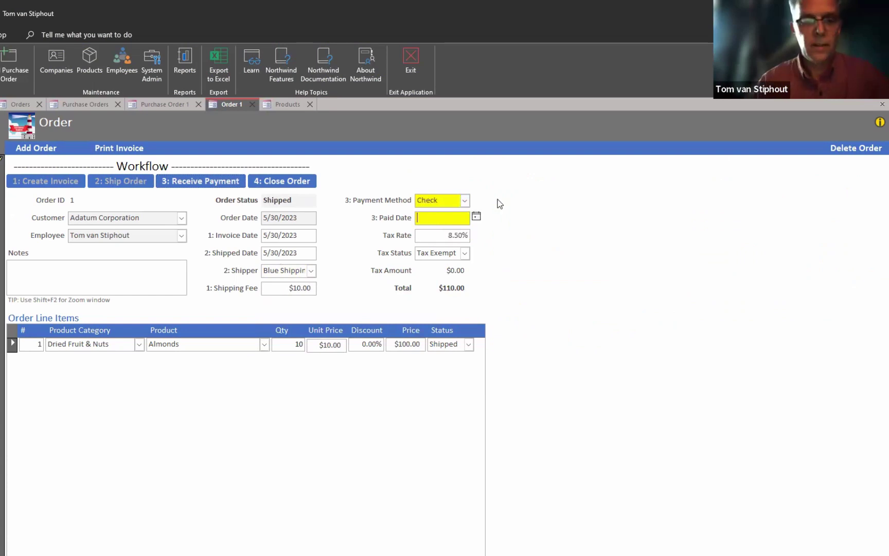
text(3/30)
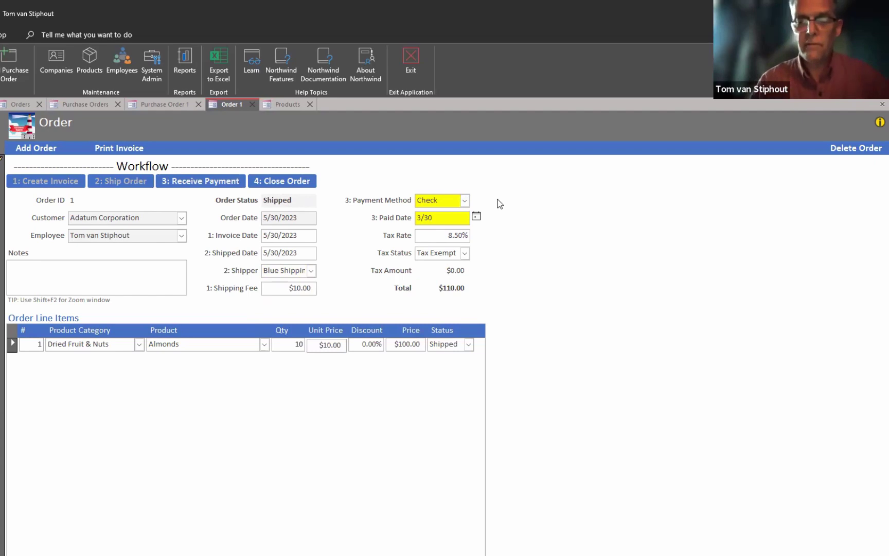
click(216, 181)
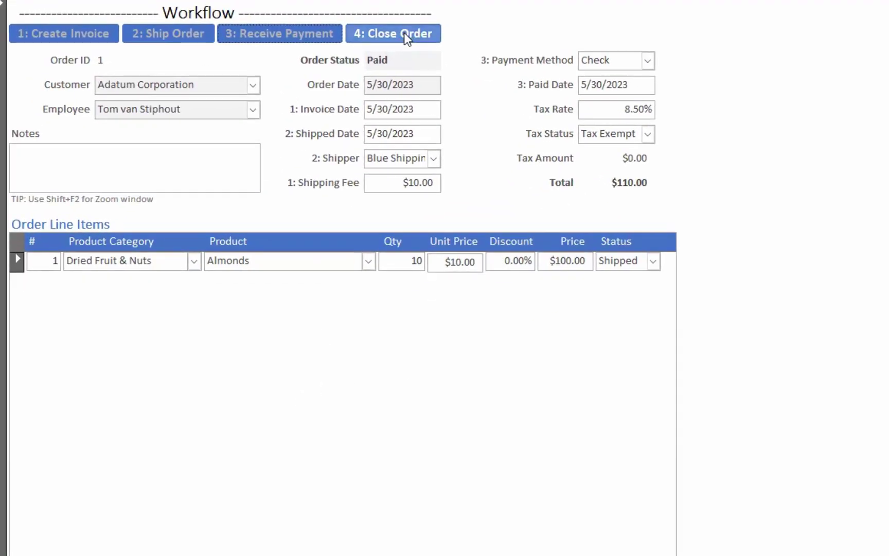
- Start closing the Adatum Corporation order but decline the confirmation, and close and reopen the Orders list to check its refreshed status
click(404, 32)
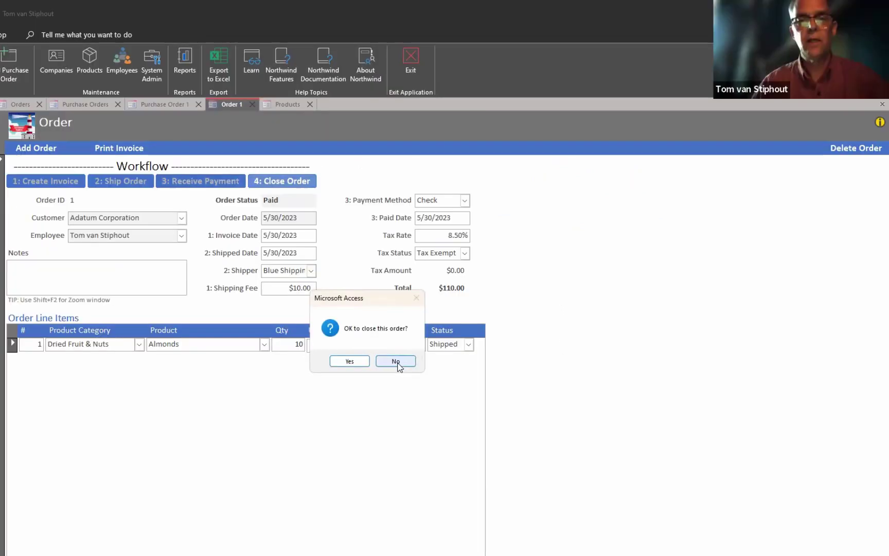
click(551, 284)
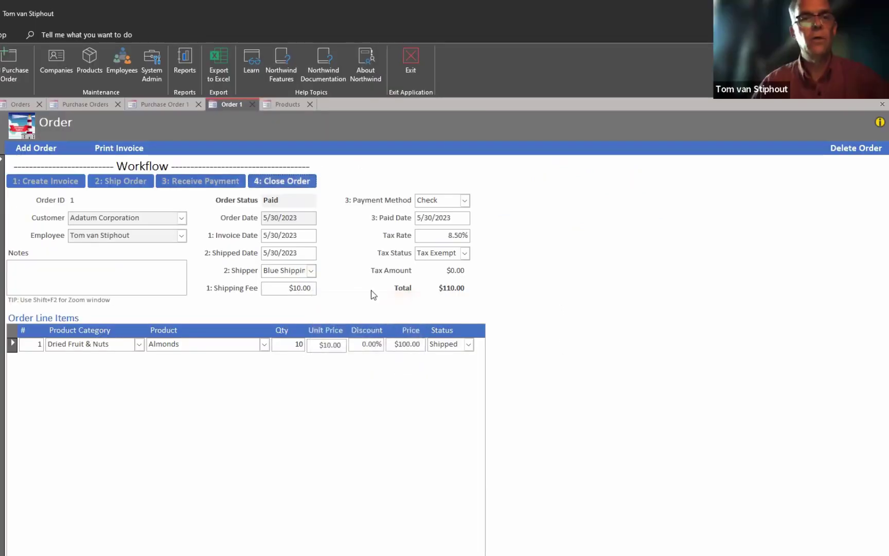
click(21, 104)
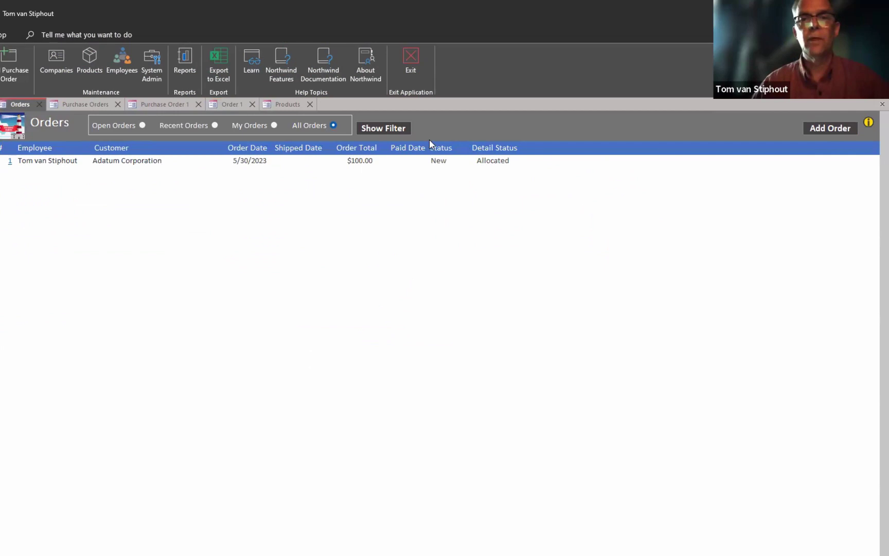
click(40, 104)
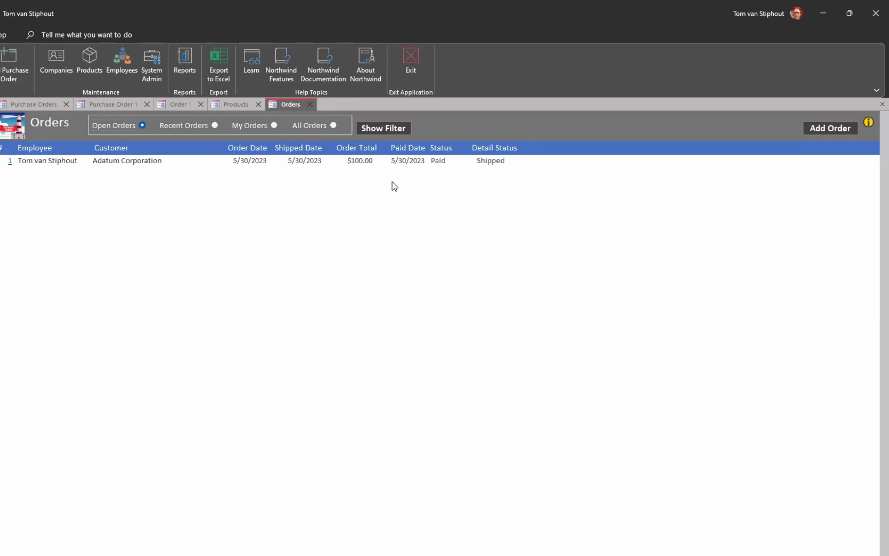
- Switch to the notes window, check the May-30-2023 presentation agenda, and return to the Orders list in Access
mouse_move(851, 14)
click(448, 552)
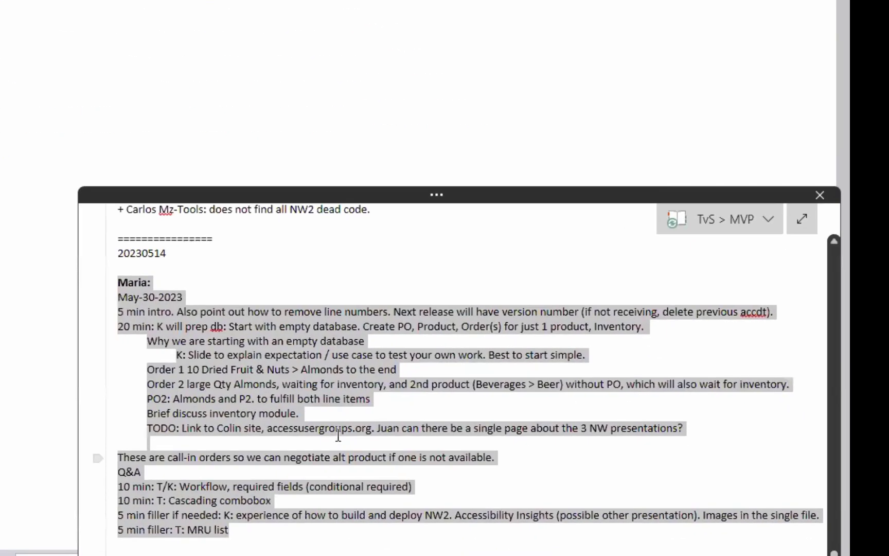
click(350, 439)
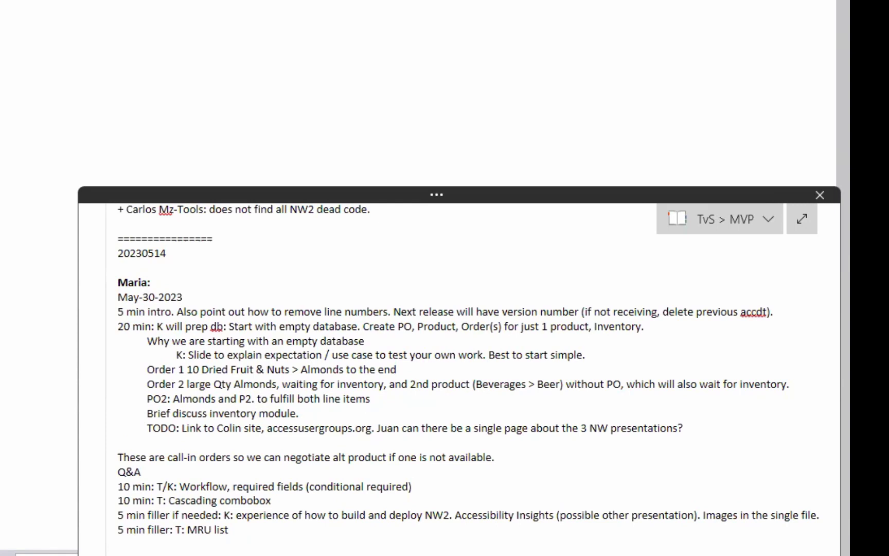
key(alt+Tab)
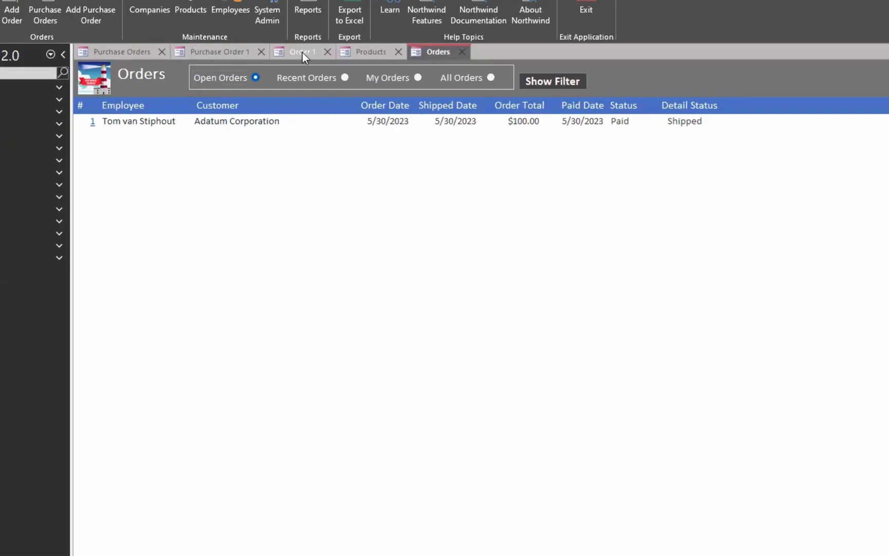
- Open the Almonds record from the Products list and review its inventory quantities, including Qty Avail. to Sell
click(381, 13)
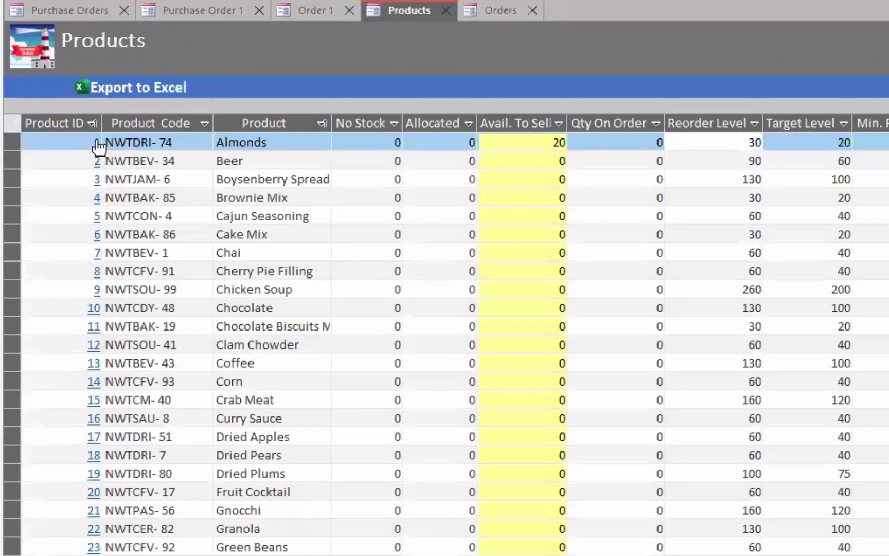
click(97, 144)
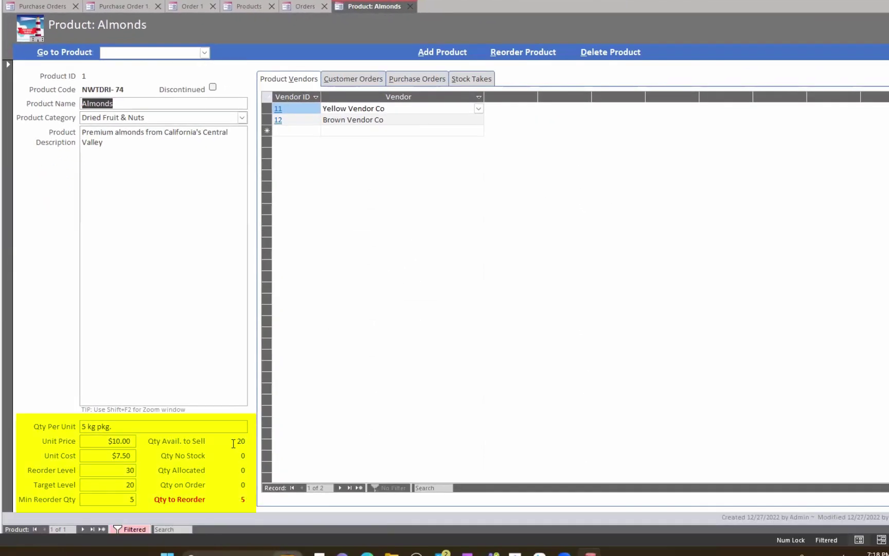
click(240, 441)
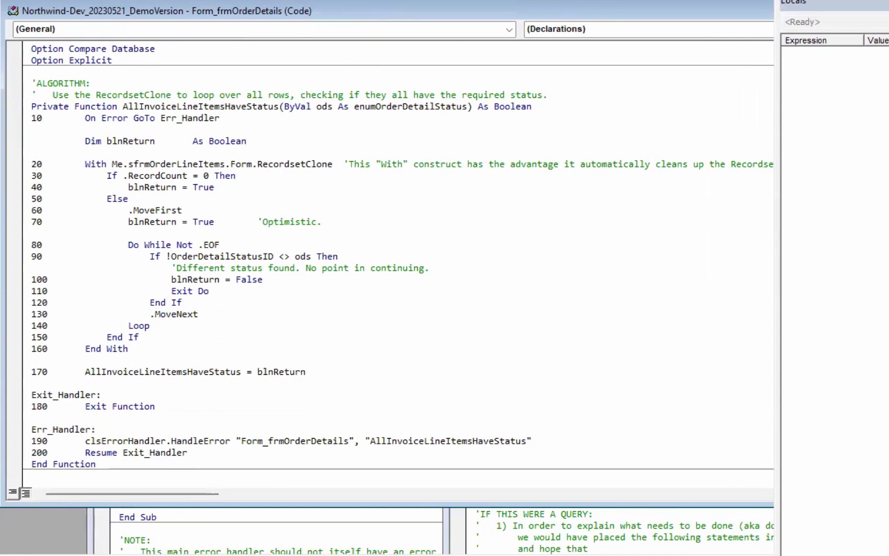
- Open the modInventory module in the Visual Basic editor, maximize its code window, and set the code font size to 12
double_click(57, 211)
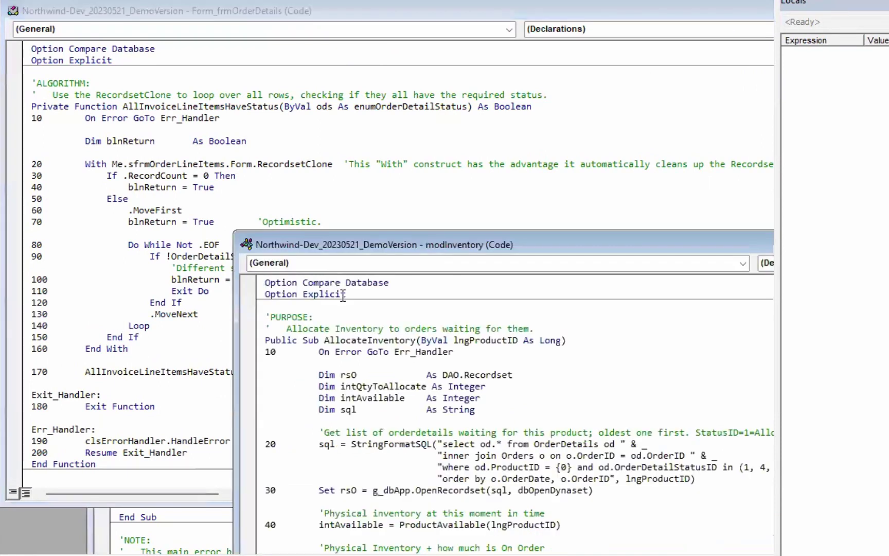
double_click(368, 245)
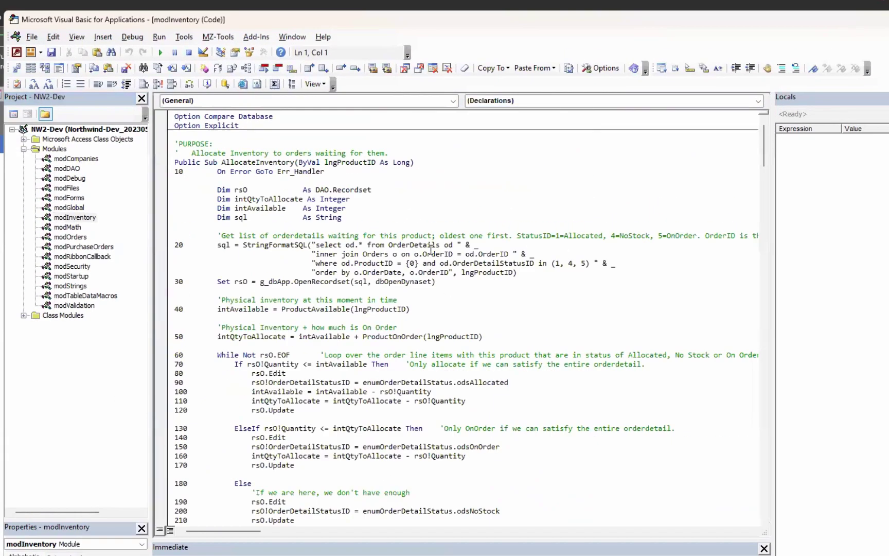
click(77, 37)
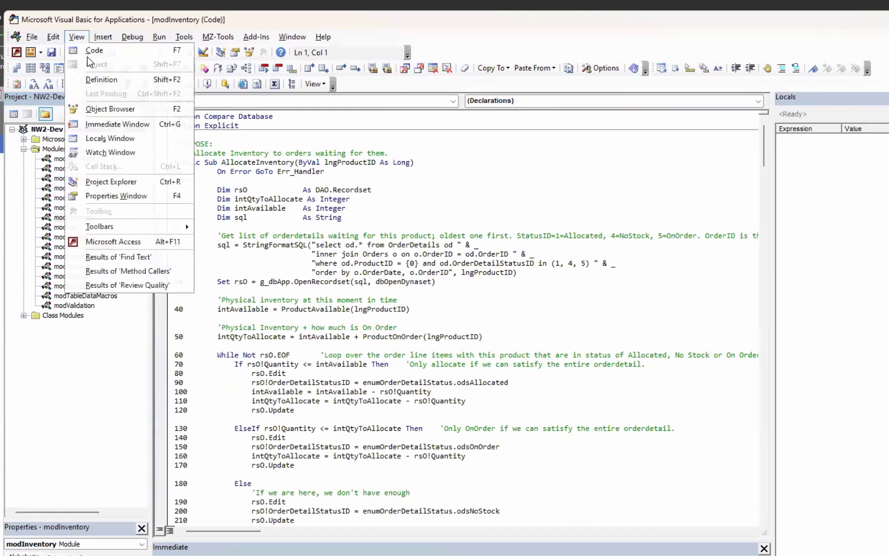
click(184, 37)
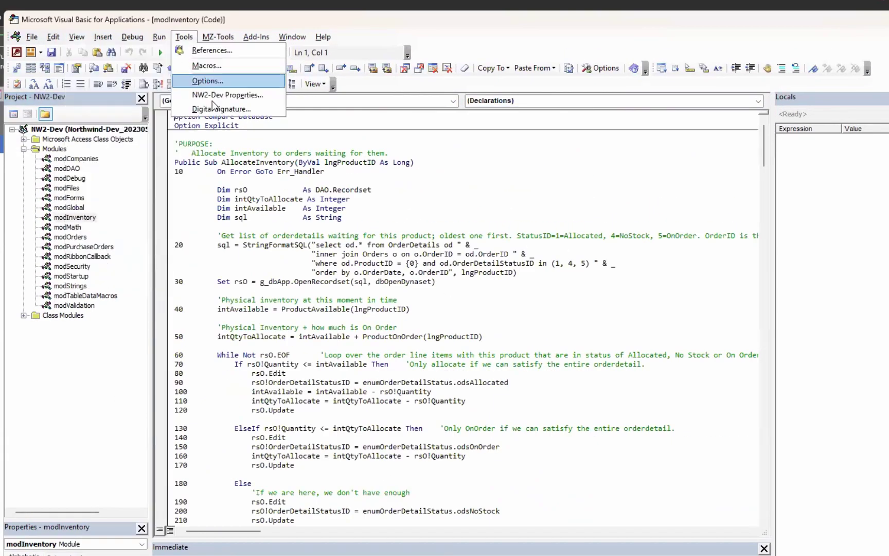
click(199, 139)
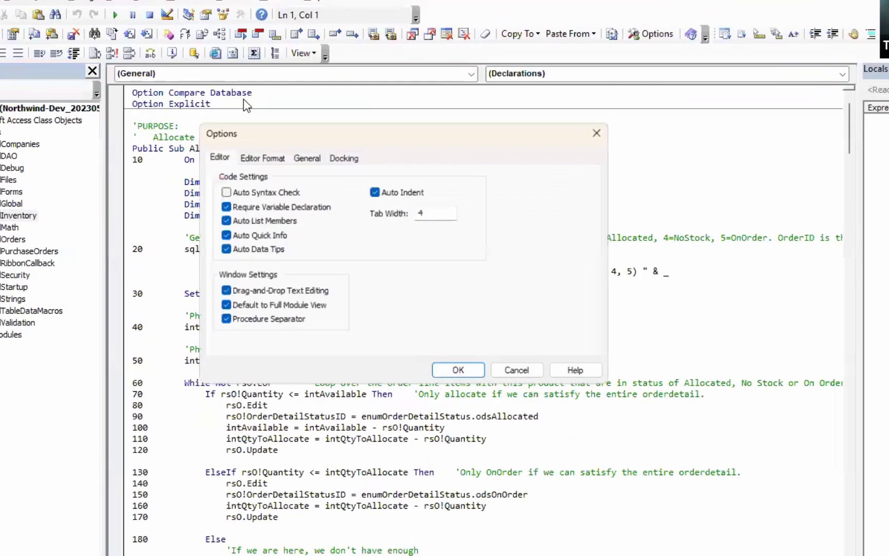
click(262, 158)
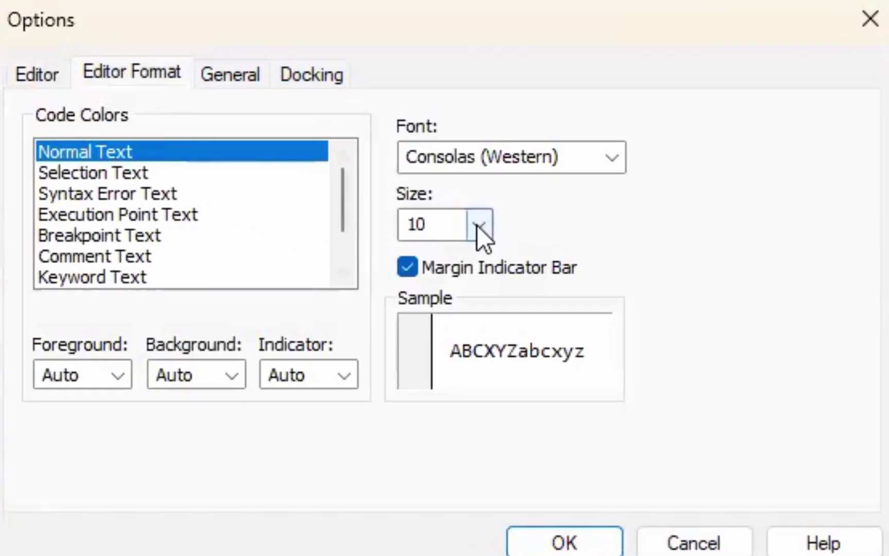
click(419, 227)
click(447, 335)
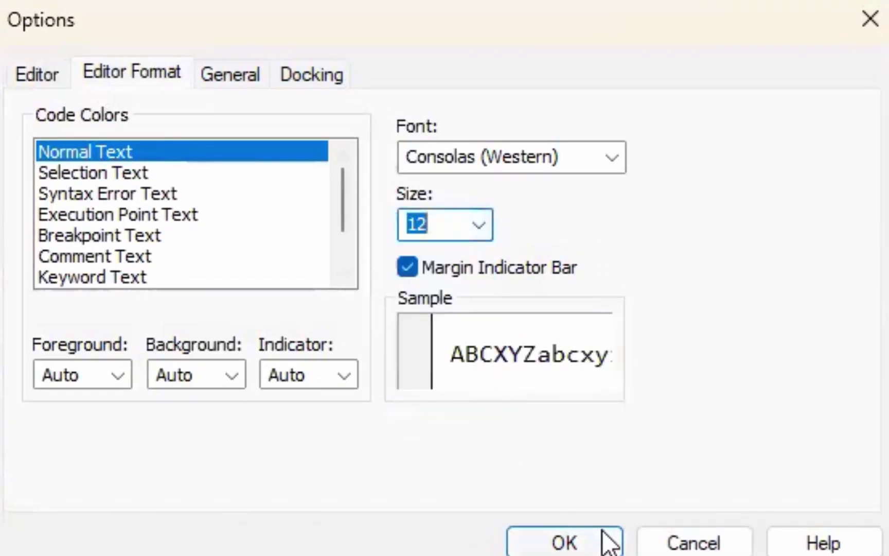
click(569, 541)
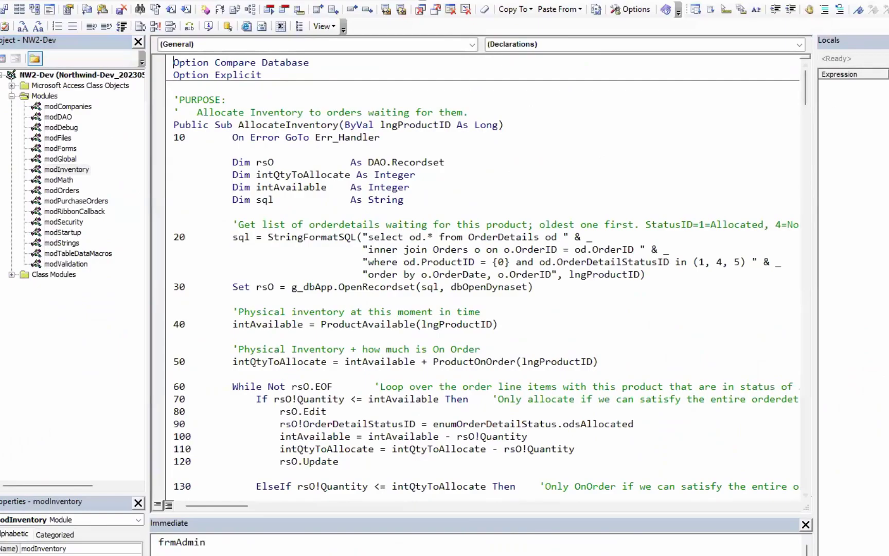
- Enlarge the code area by closing the Locals window and shrinking the Immediate window
click(888, 40)
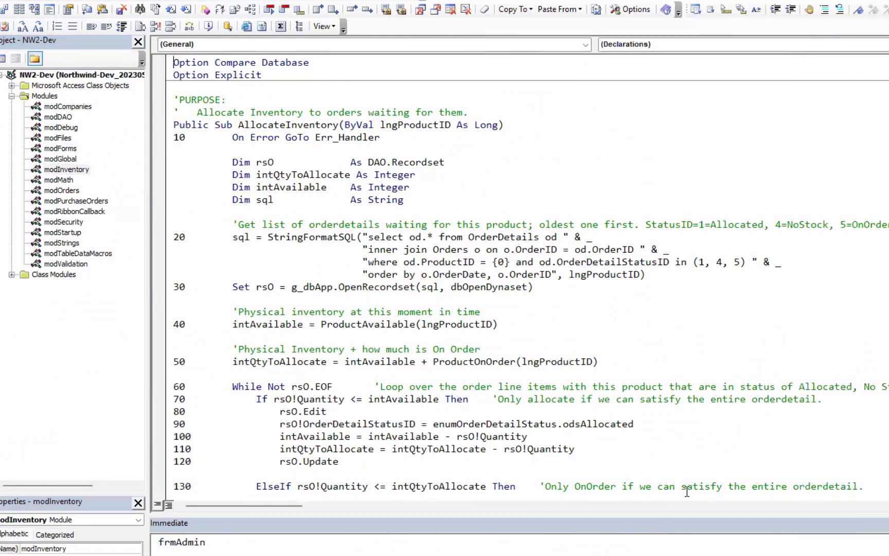
drag(665, 514, 673, 555)
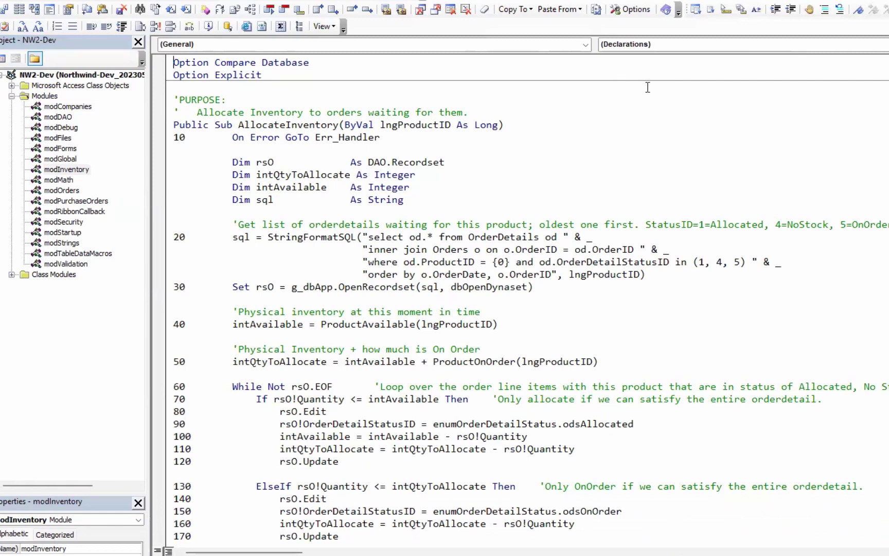
- Review the procedures in modInventory and examine AllocateInventory's order-by clause and its allocation loop
click(669, 41)
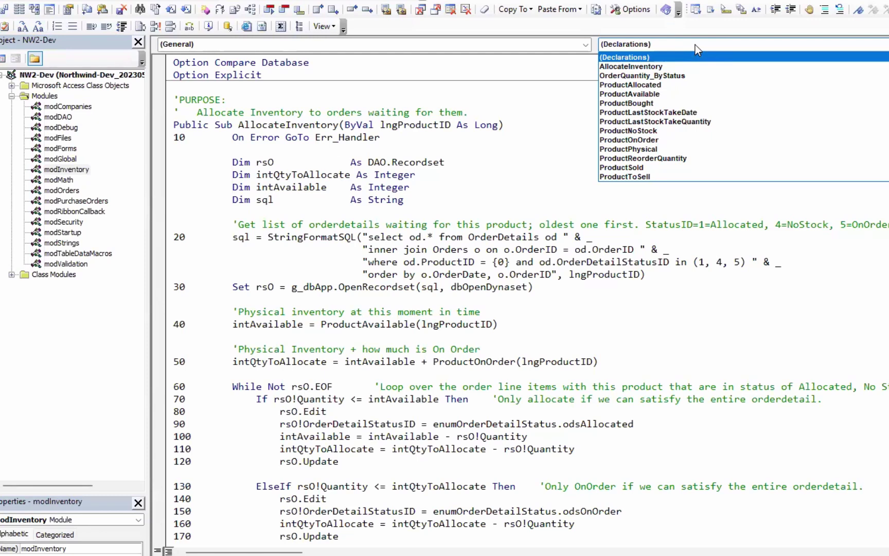
click(733, 337)
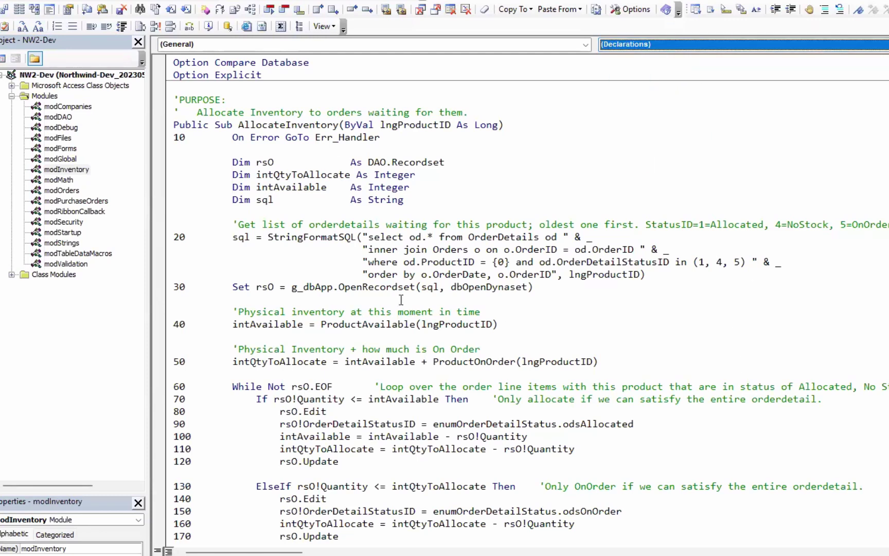
drag(367, 274, 563, 275)
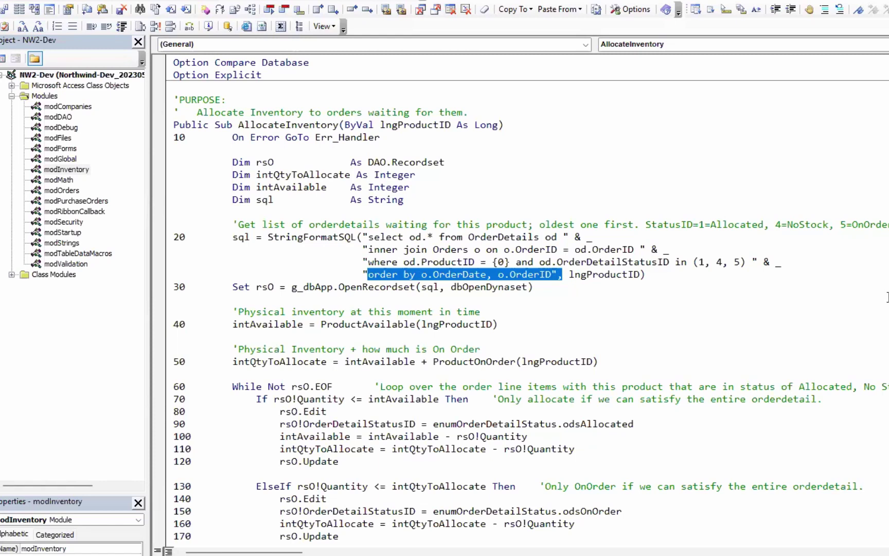
click(618, 303)
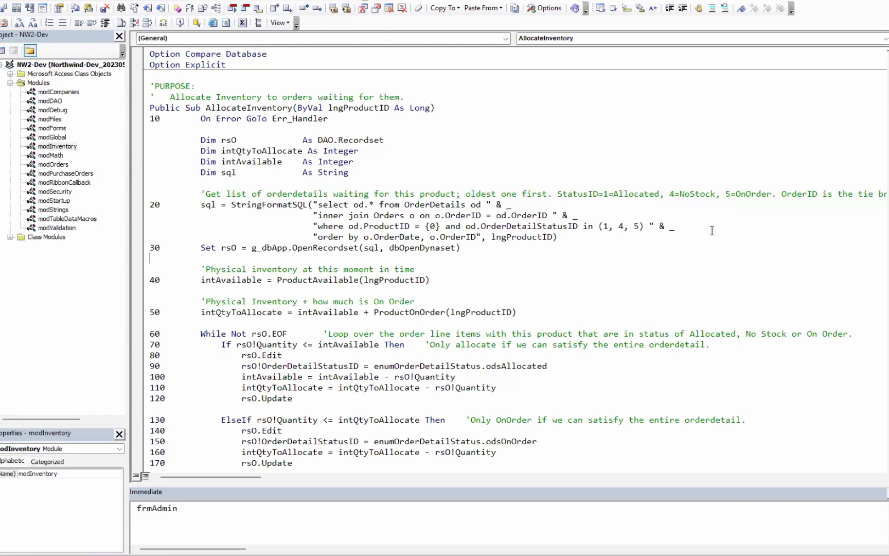
scroll(718, 241, down, 3)
scroll(721, 242, down, 3)
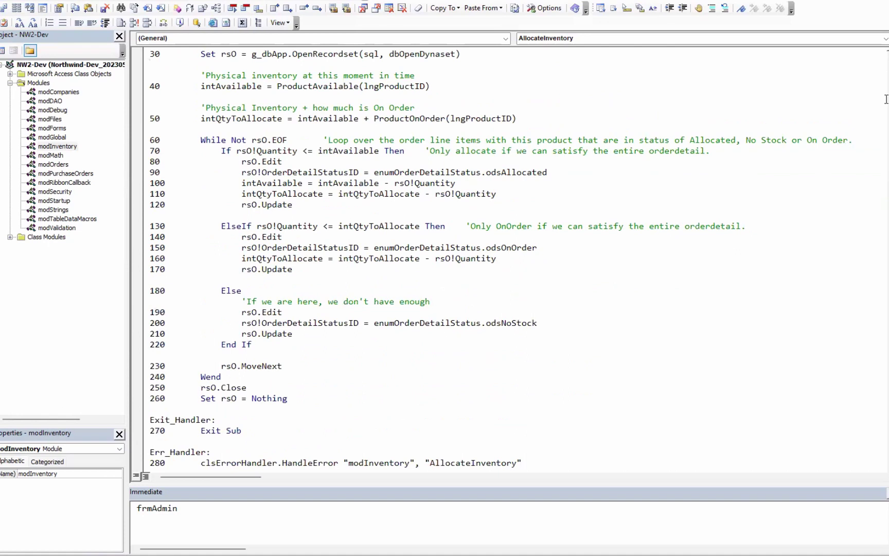
scroll(884, 98, down, 1)
scroll(884, 98, up, 2)
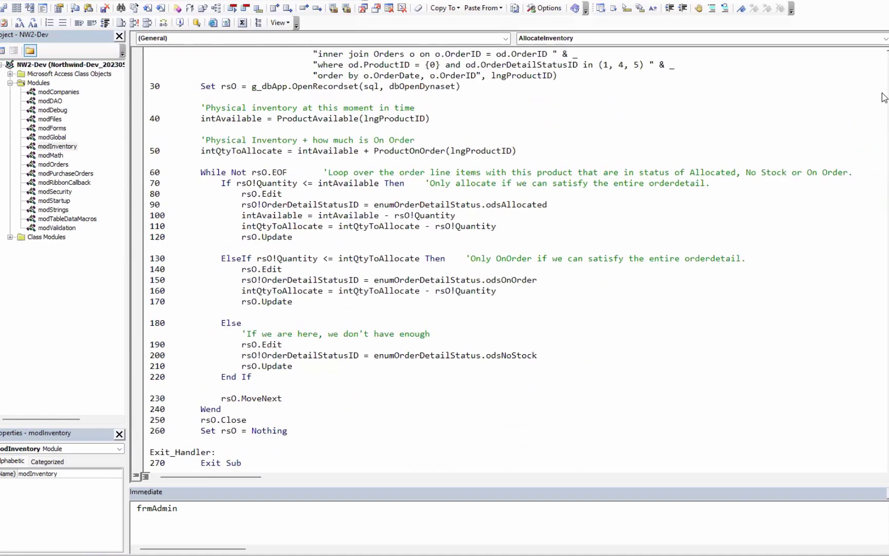
scroll(884, 98, up, 2)
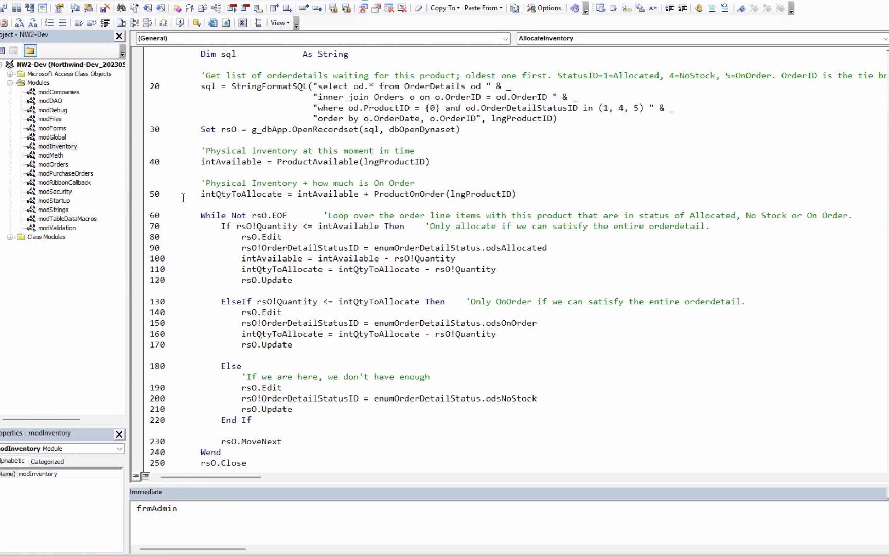
- Highlight line number 50, examine the modStartup note about removing line numbers, and review the version history in modGlobal
double_click(155, 194)
double_click(69, 138)
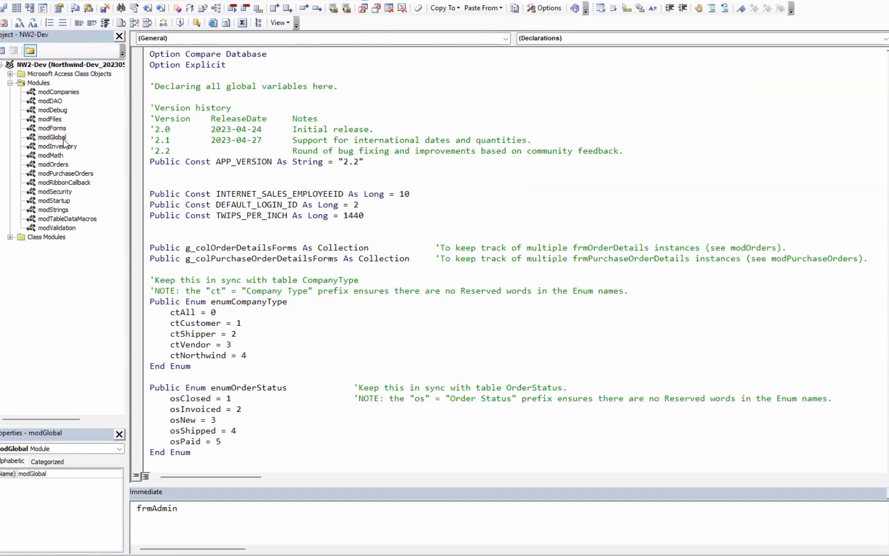
double_click(57, 200)
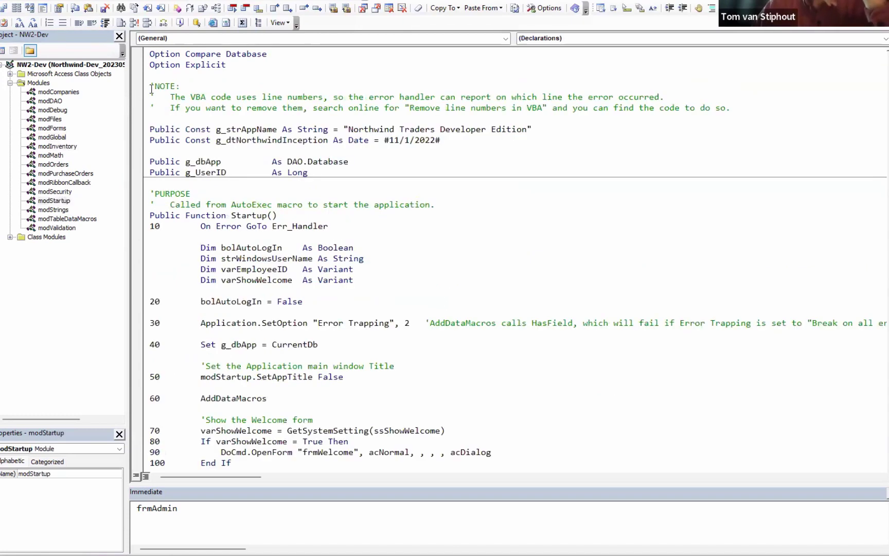
drag(140, 86, 140, 109)
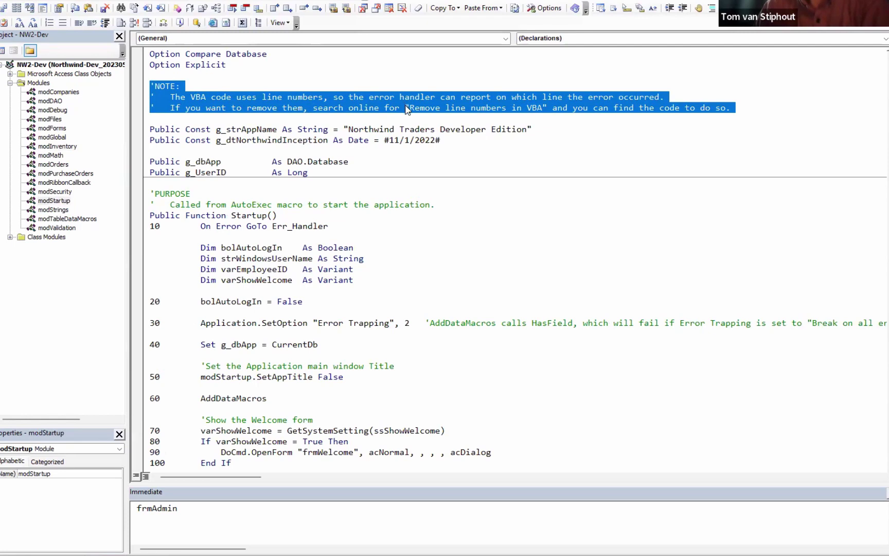
mouse_move(405, 105)
mouse_down()
mouse_move(419, 112)
mouse_move(387, 114)
mouse_move(407, 109)
mouse_up()
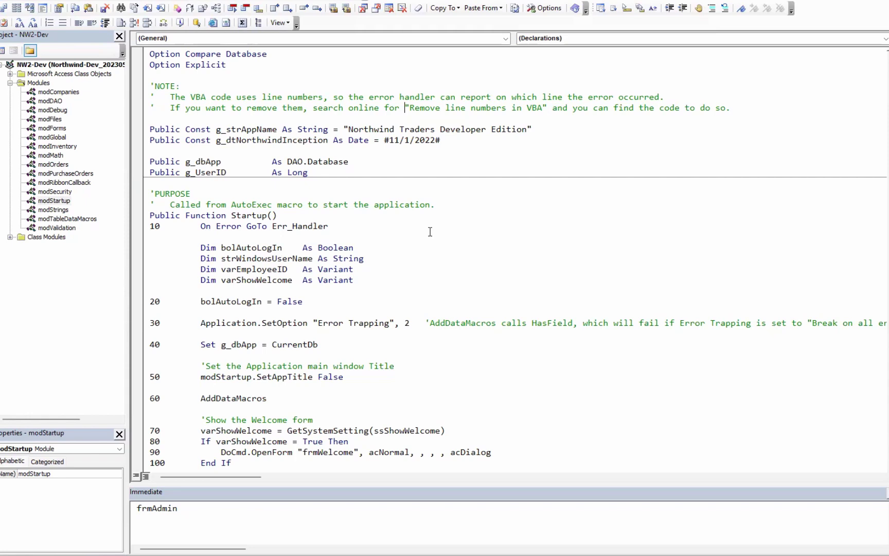
key(ctrl+Tab)
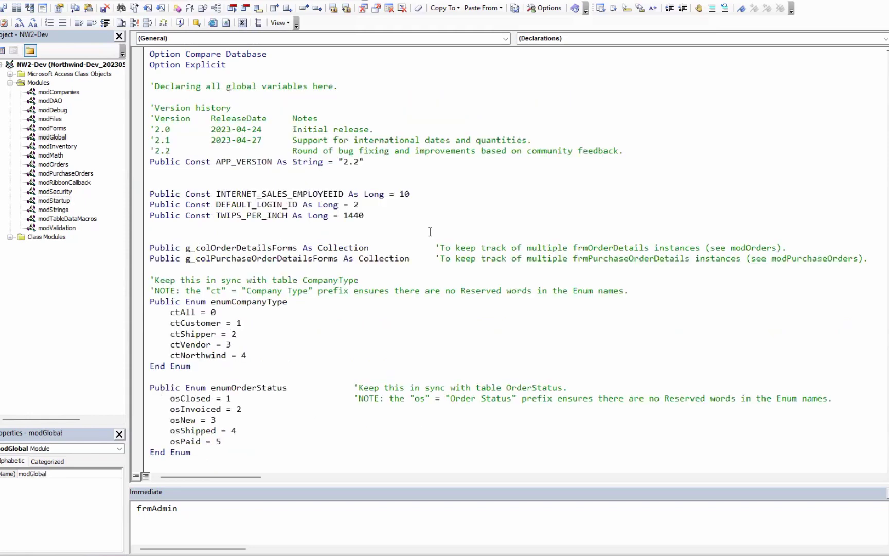
- Return to modInventory and examine the ProductAvailable and ProductToSell functions, highlighting ToSell and checking the procedure list
key(ctrl+Tab)
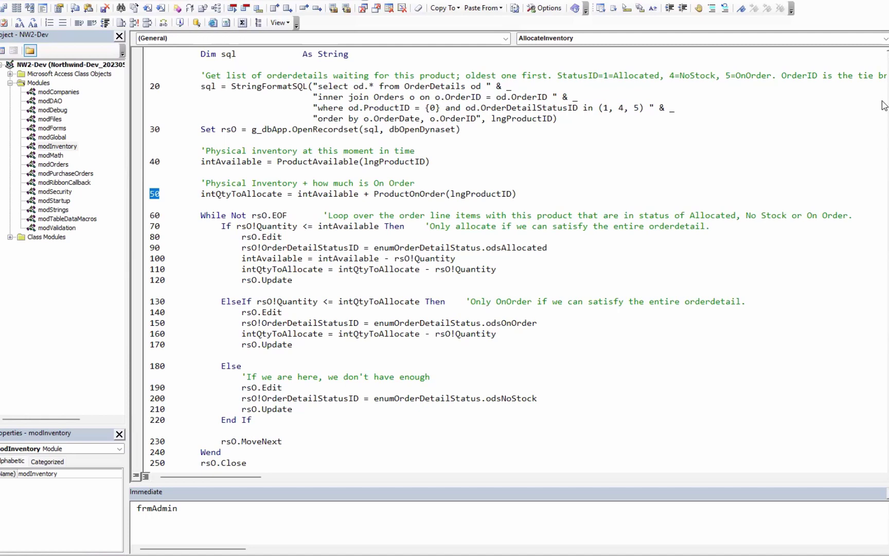
drag(884, 105, 884, 157)
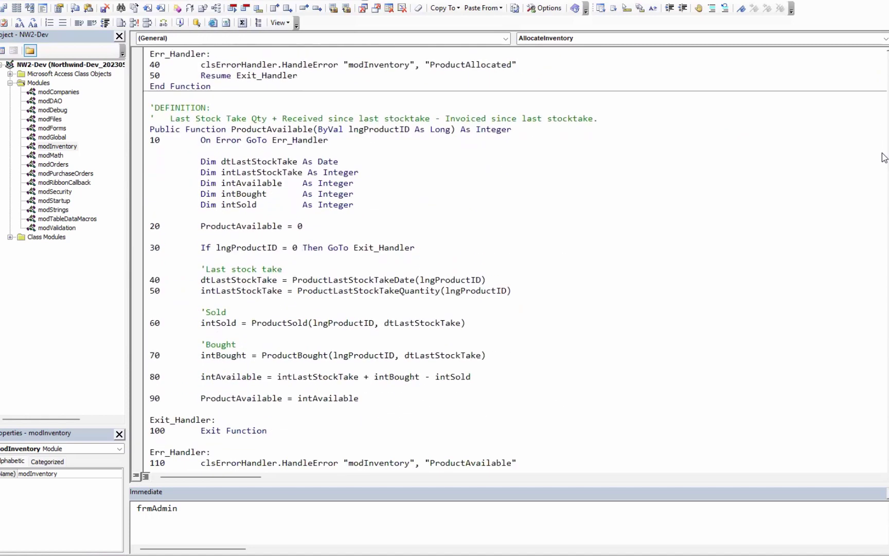
drag(884, 157, 881, 153)
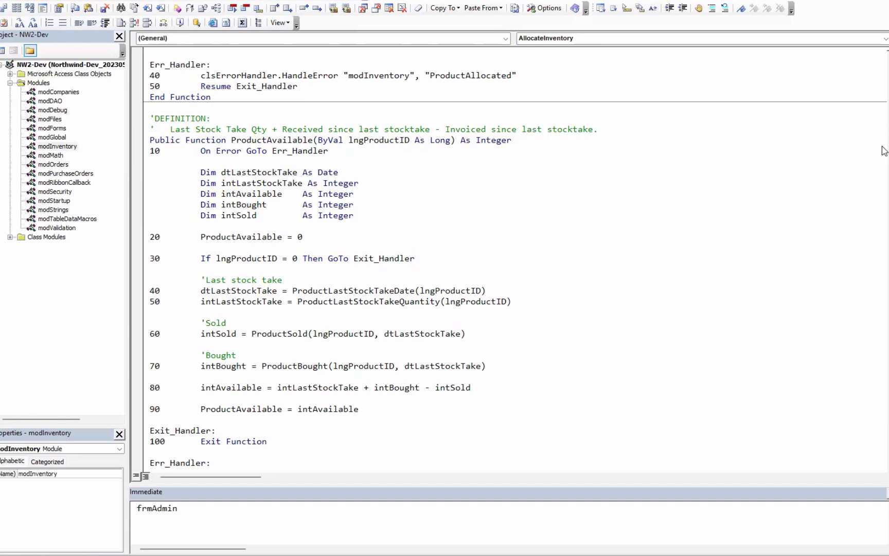
drag(883, 148, 884, 190)
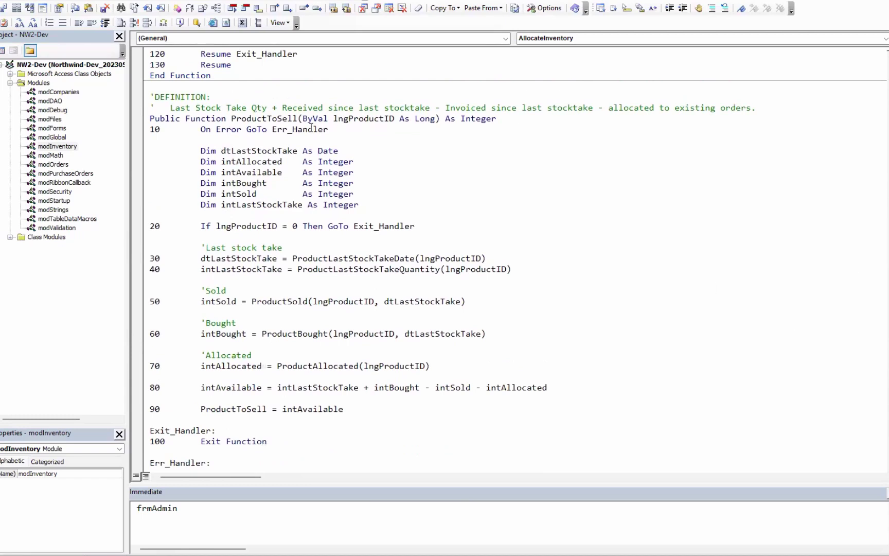
drag(267, 118, 297, 119)
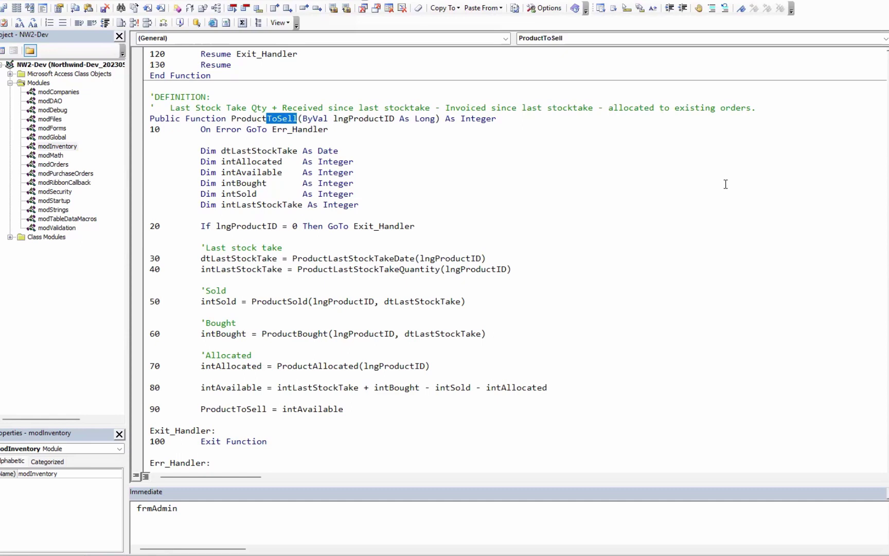
click(885, 40)
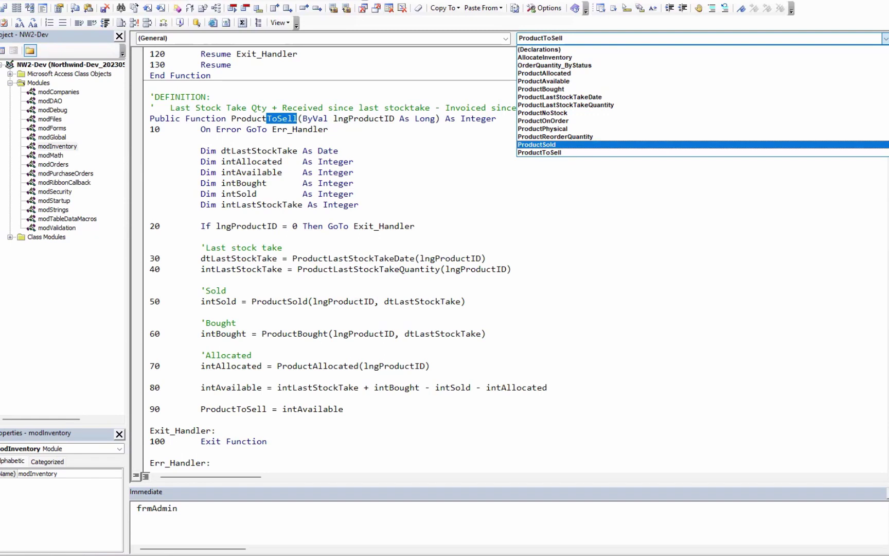
key(Escape)
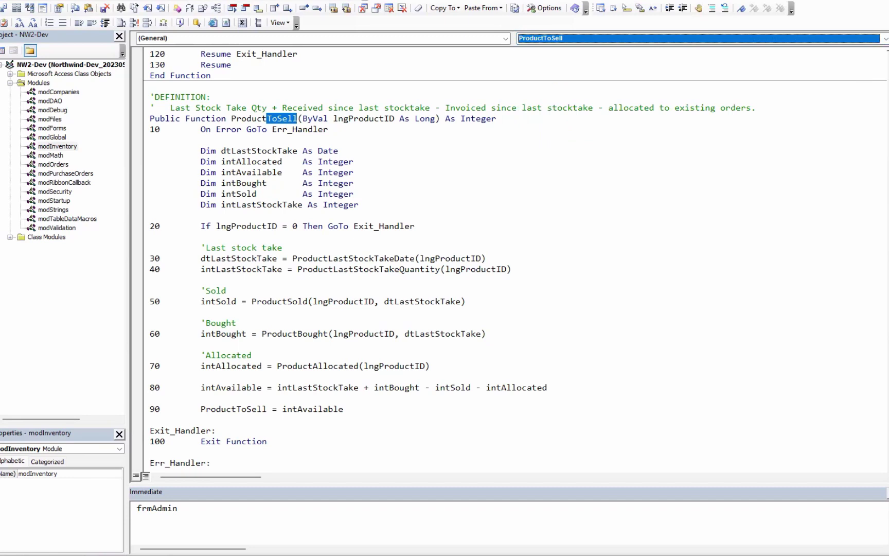
- Switch from the code editor back to Access and review the Almonds product's stock takes, customer orders and purchase orders
key(alt+F11)
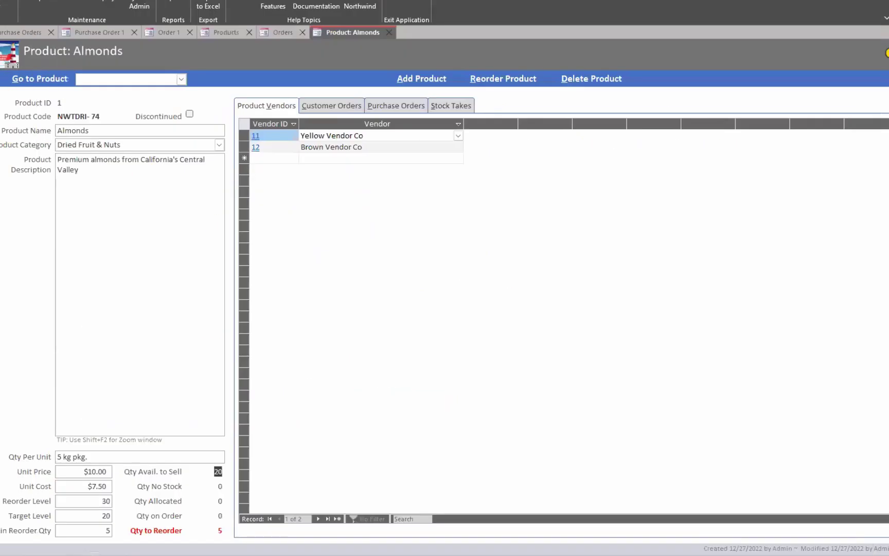
click(469, 107)
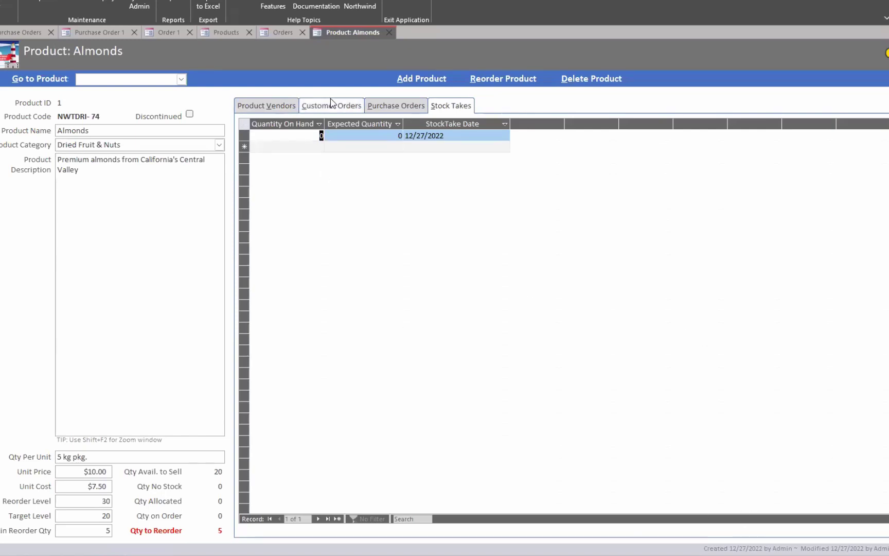
click(344, 106)
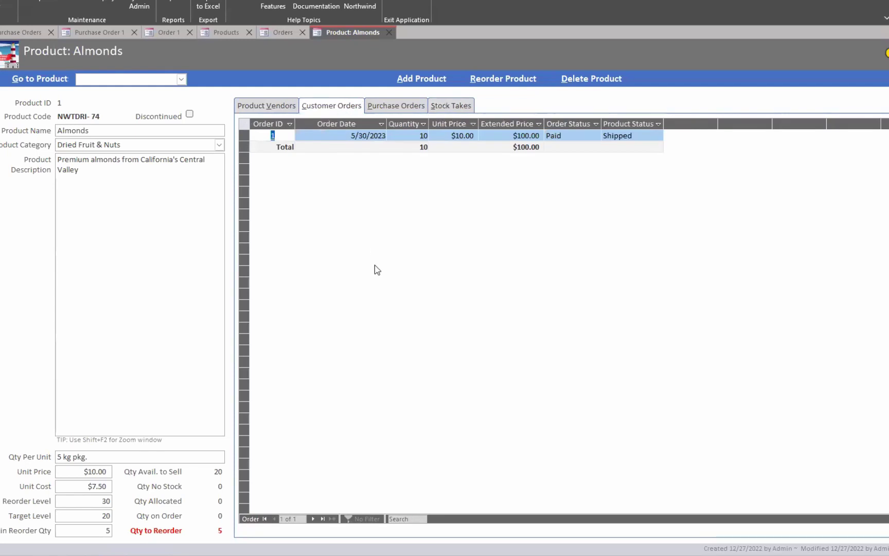
click(408, 108)
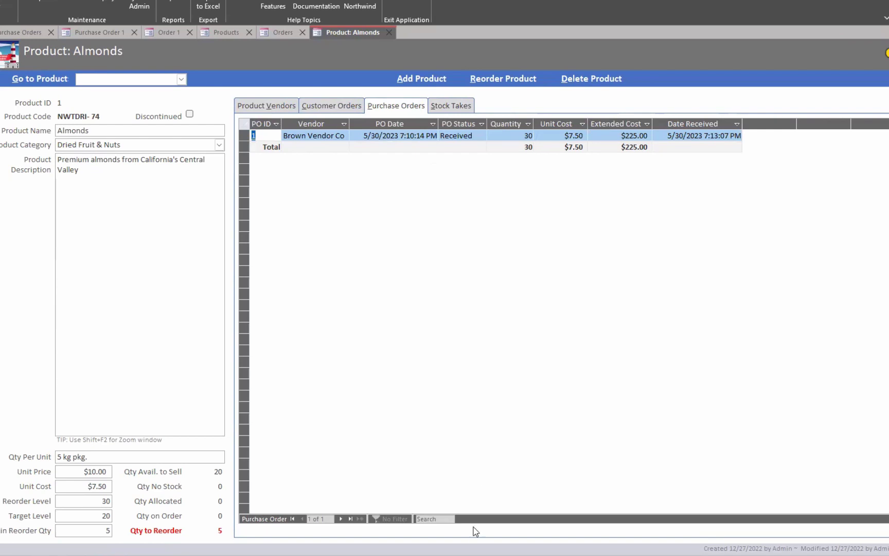
- Switch to the OneNote window to read the May-30-2023 presentation agenda, and return to the Almonds product form
mouse_move(446, 555)
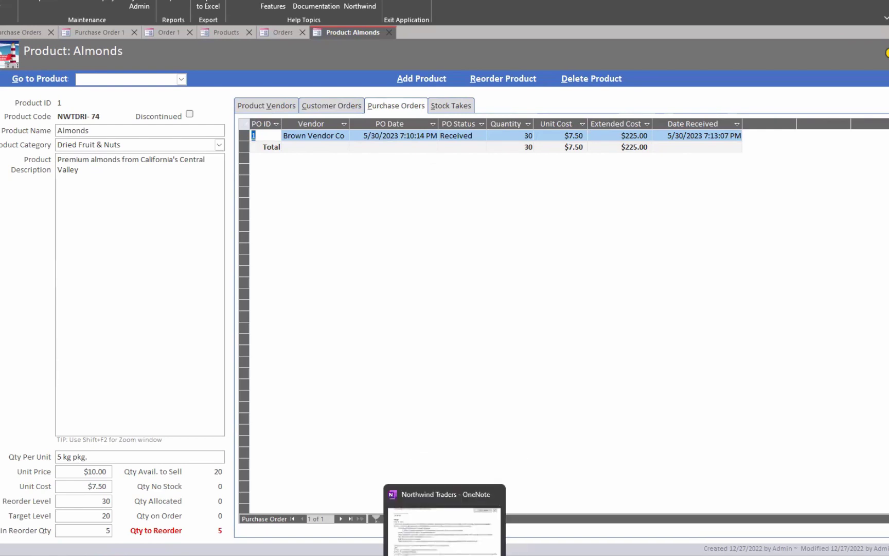
click(463, 511)
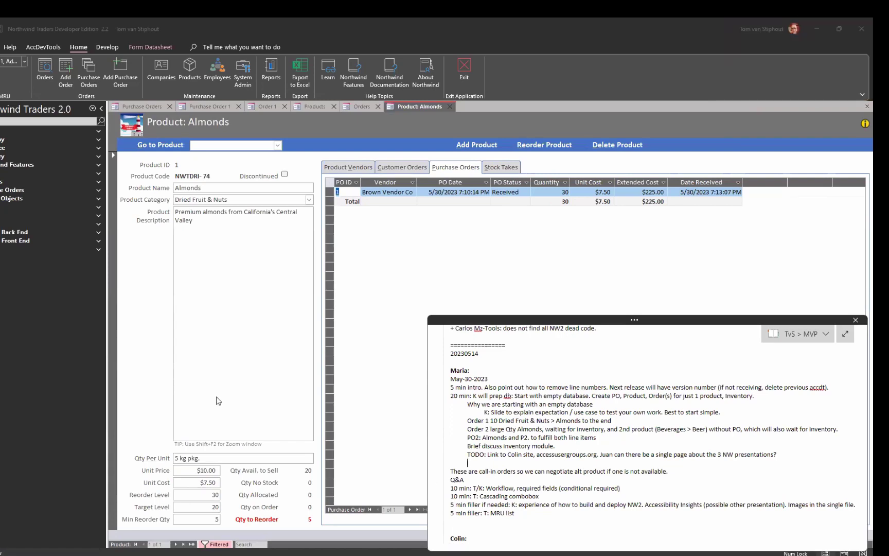
click(138, 391)
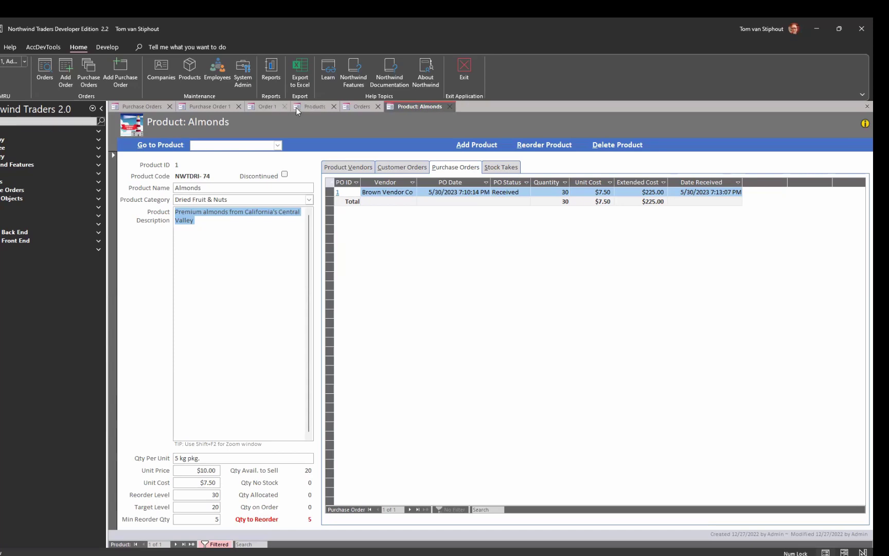
- Review Purchase Order 1 and Order 1, examining the available status options for the Almonds line item without changing it
click(210, 106)
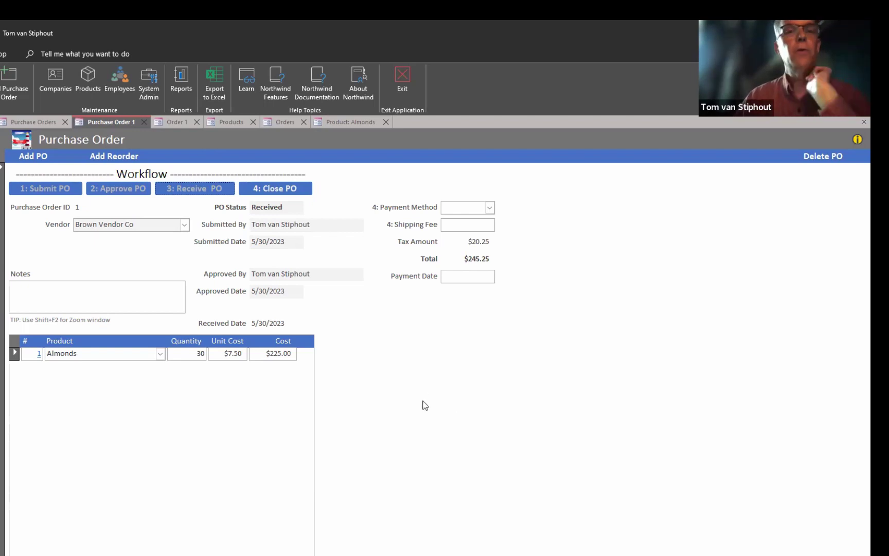
click(175, 122)
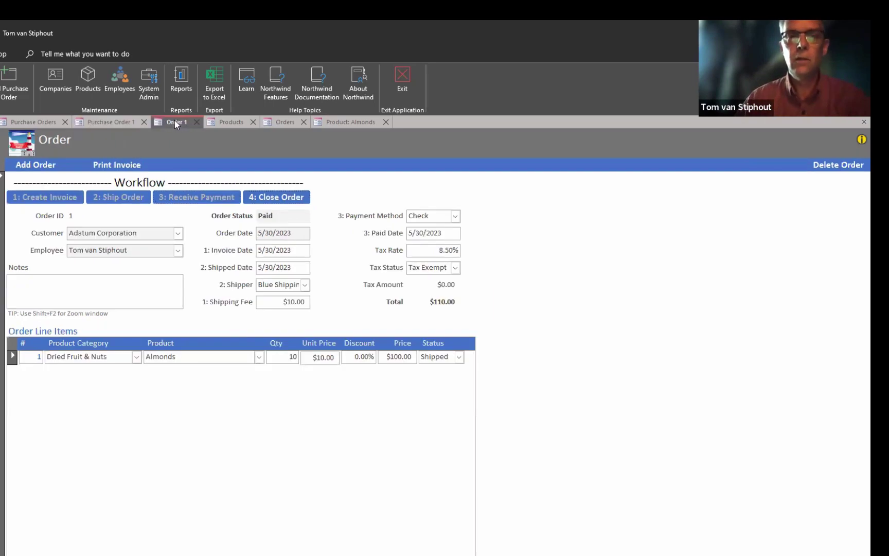
click(459, 358)
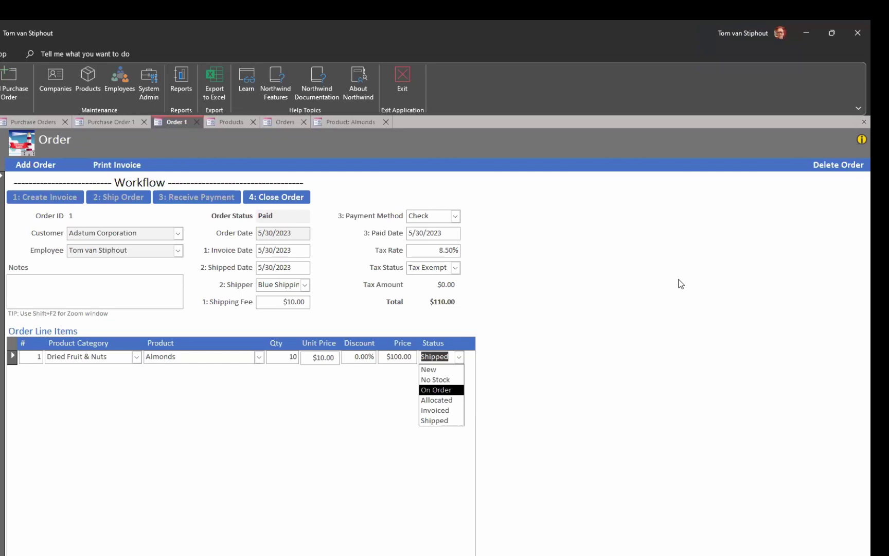
click(684, 277)
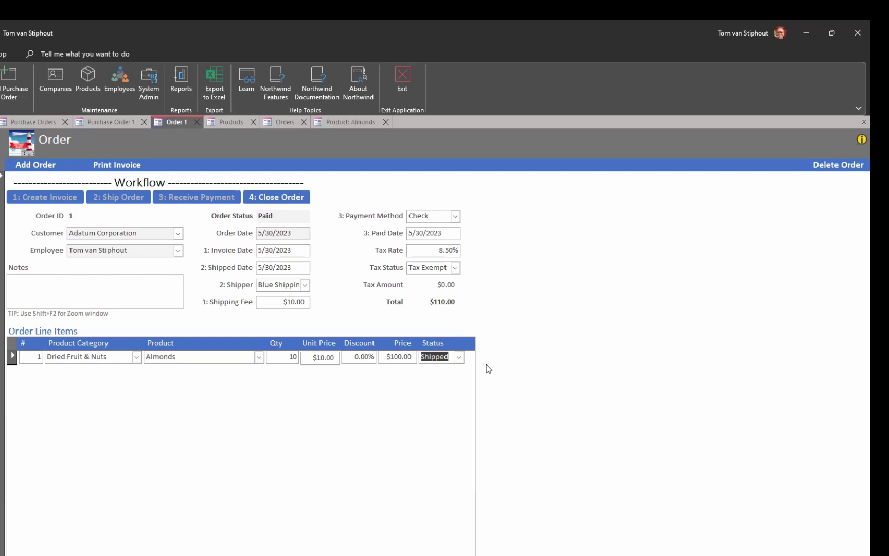
click(458, 357)
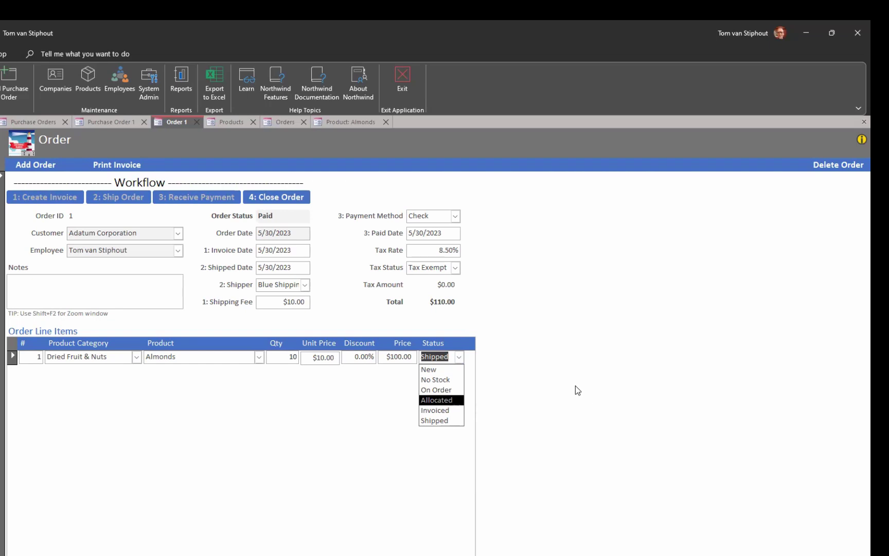
key(Escape)
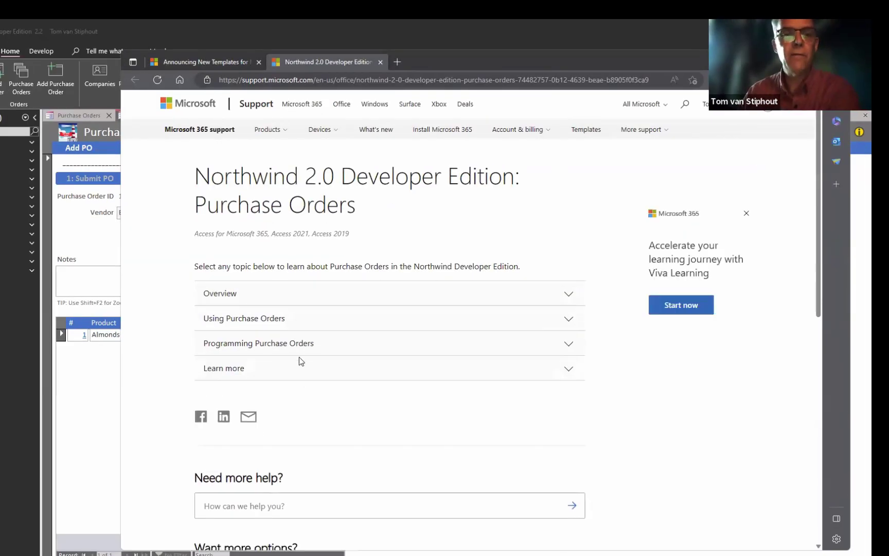
- Read the Programming Purchase Orders and Using Purchase Orders sections of the online help article, and return to Access
click(570, 344)
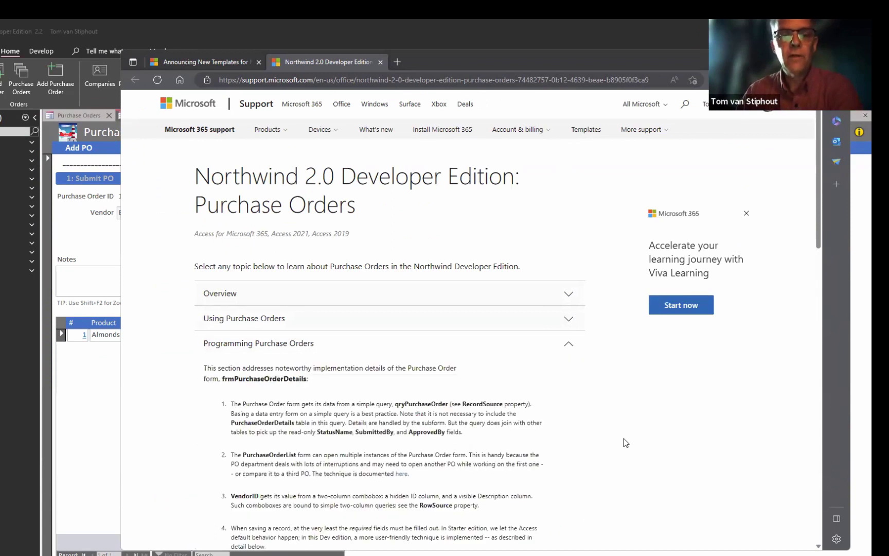
scroll(638, 452, down, 2)
scroll(621, 411, down, 3)
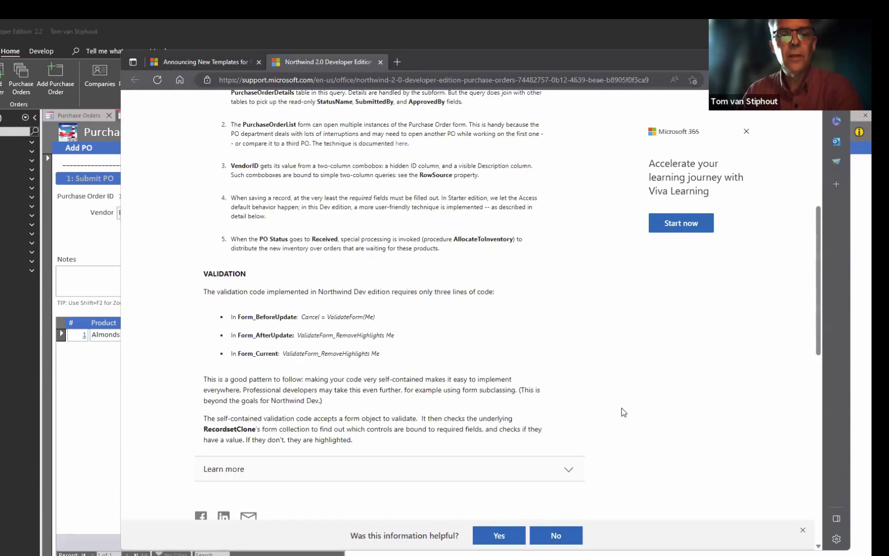
scroll(613, 386, up, 5)
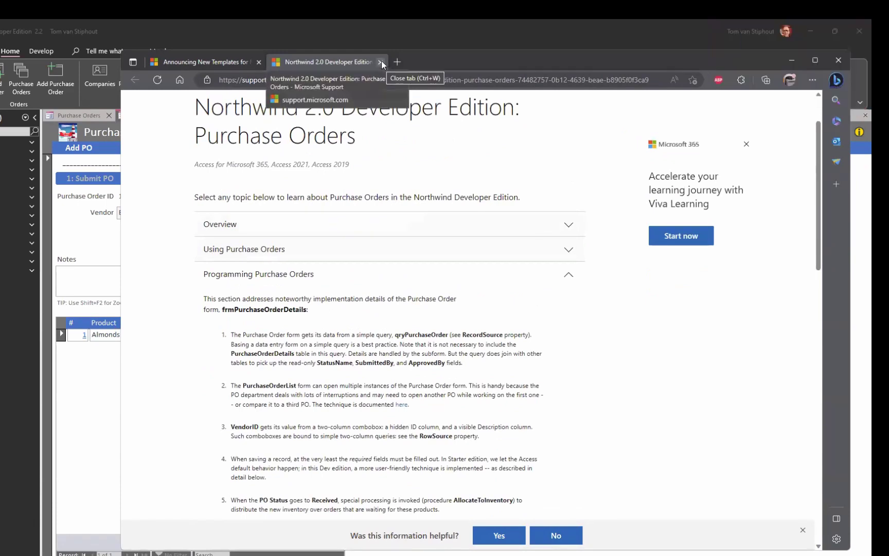
click(404, 258)
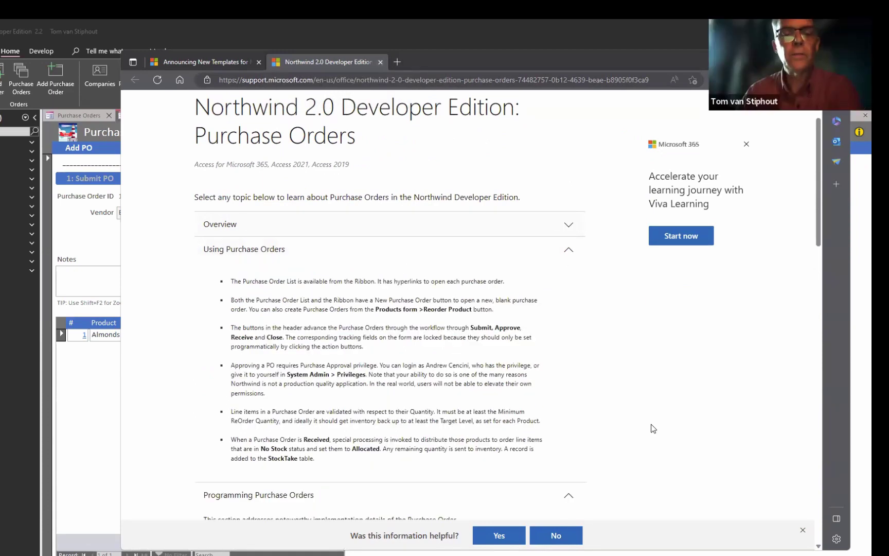
scroll(651, 426, down, 1)
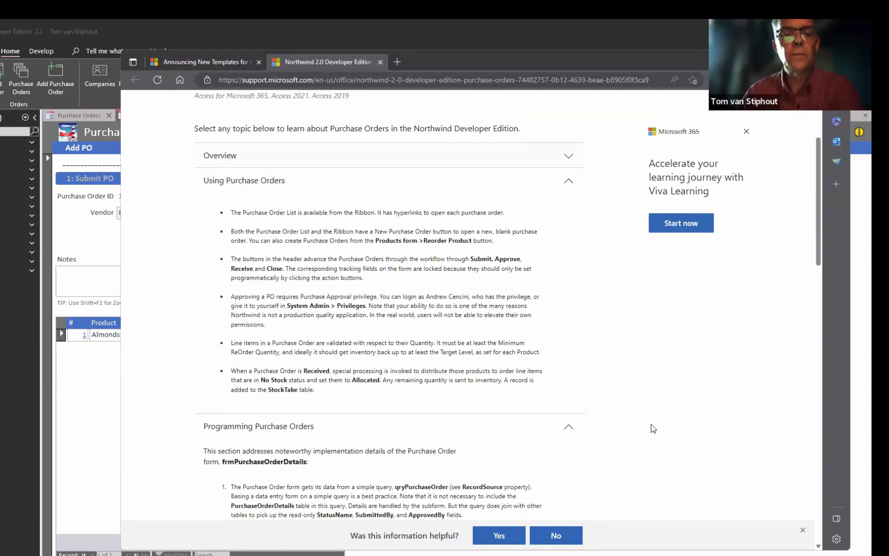
click(89, 229)
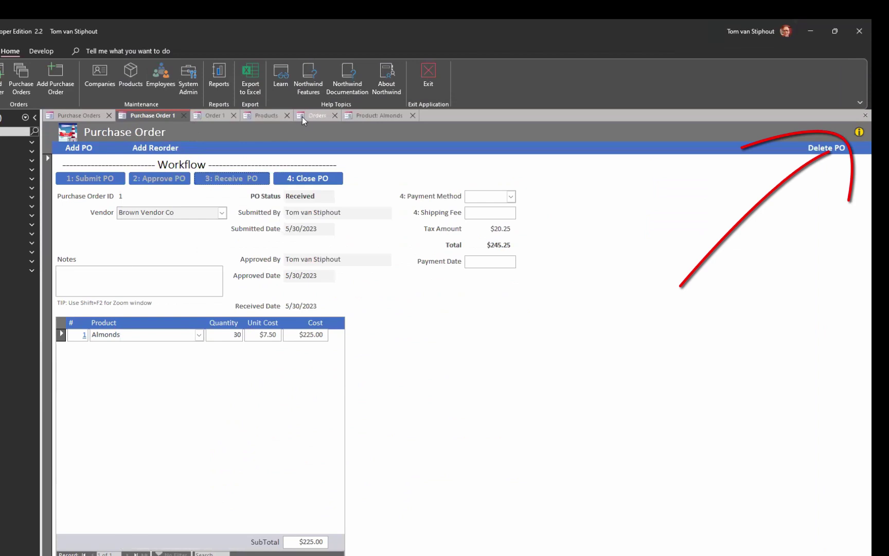
- Open the Almonds product form's online help, read Programming Products through to the Inventory definitions, highlighting the Inventory section reference, and return to Access
click(361, 115)
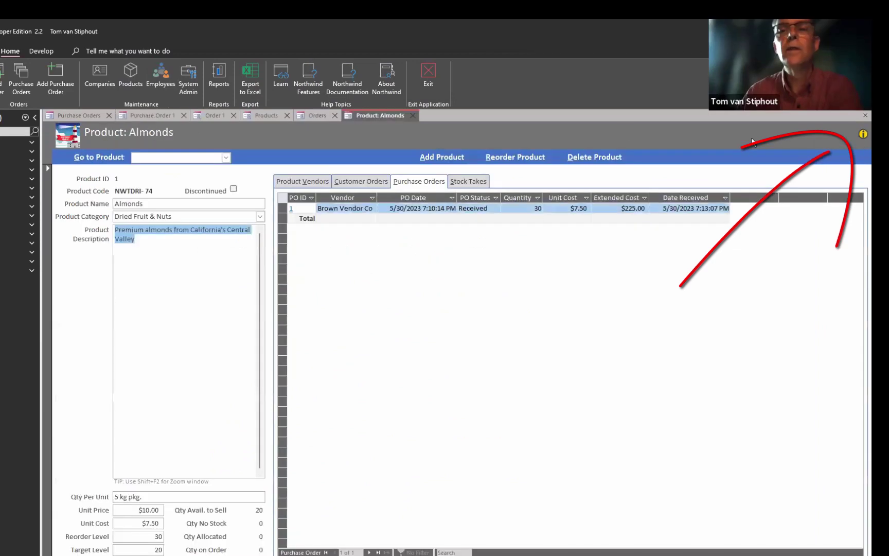
click(861, 135)
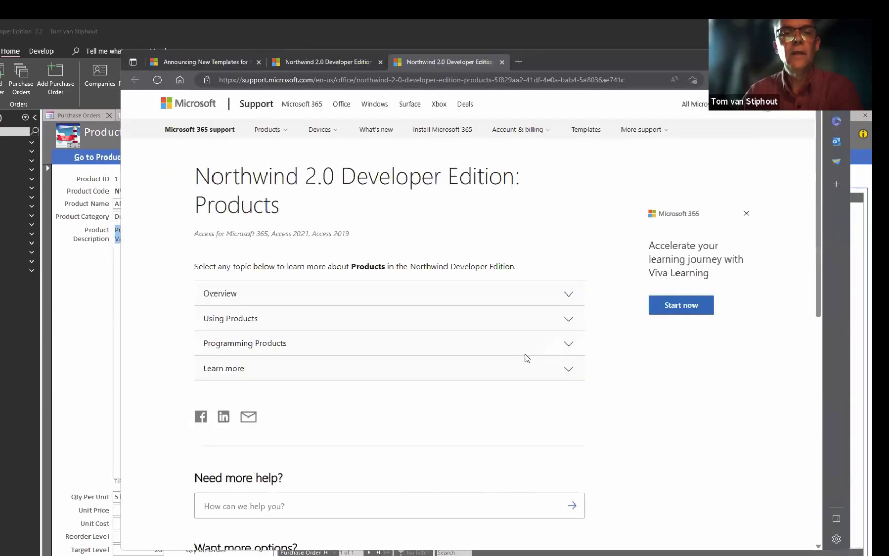
click(412, 343)
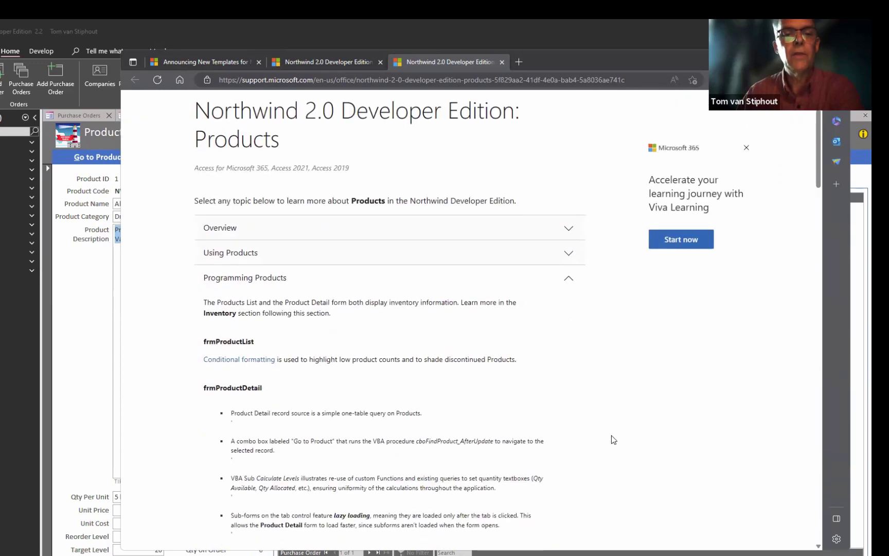
scroll(618, 438, down, 3)
scroll(621, 436, down, 1)
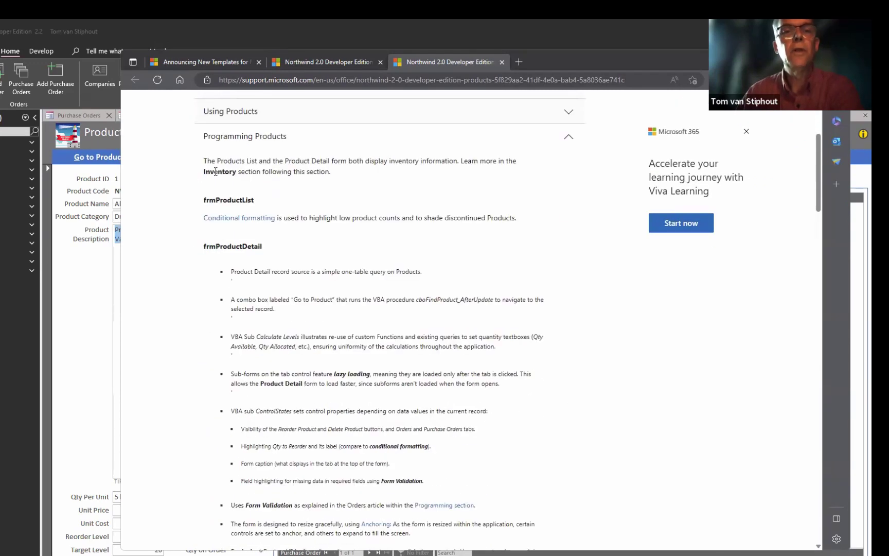
drag(204, 172, 343, 172)
scroll(690, 399, down, 4)
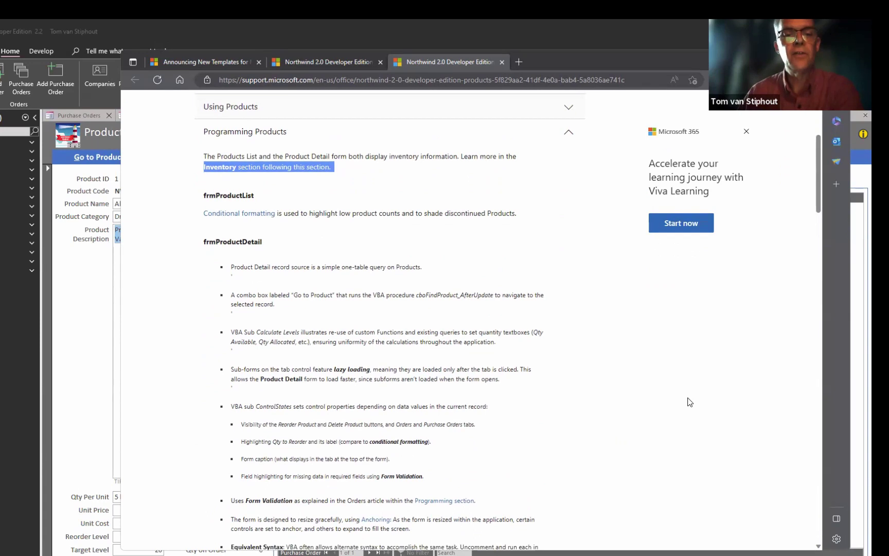
scroll(695, 402, down, 10)
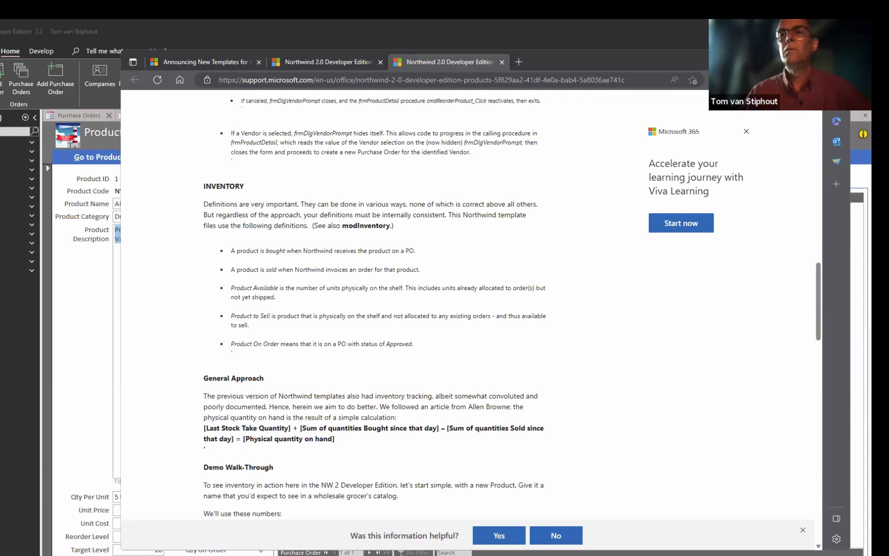
key(alt+Tab)
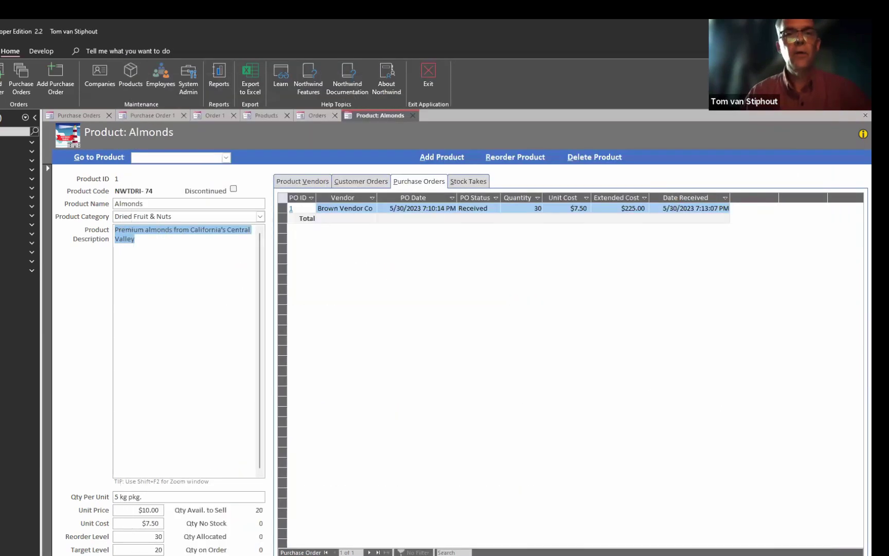
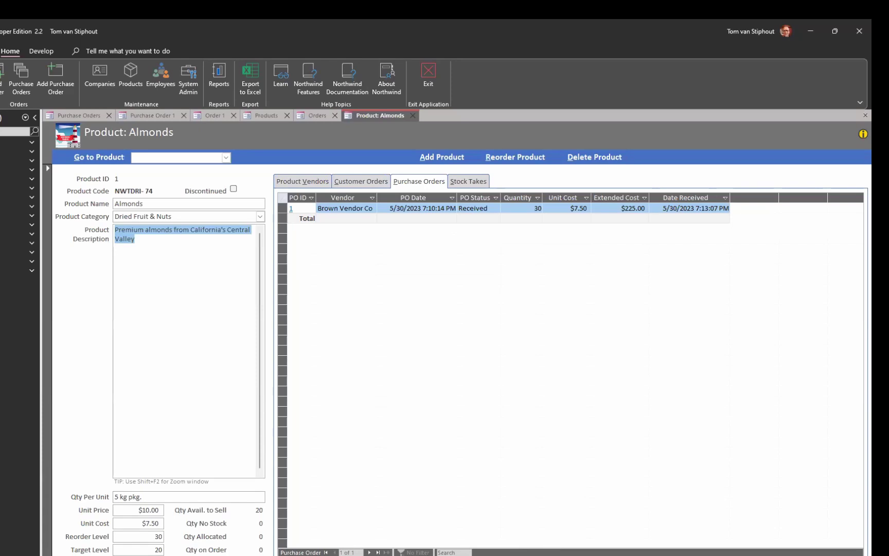
- Check the agenda in OneNote, and create a new order from the Order 1 form for customer Adventure Works Cycles
click(462, 553)
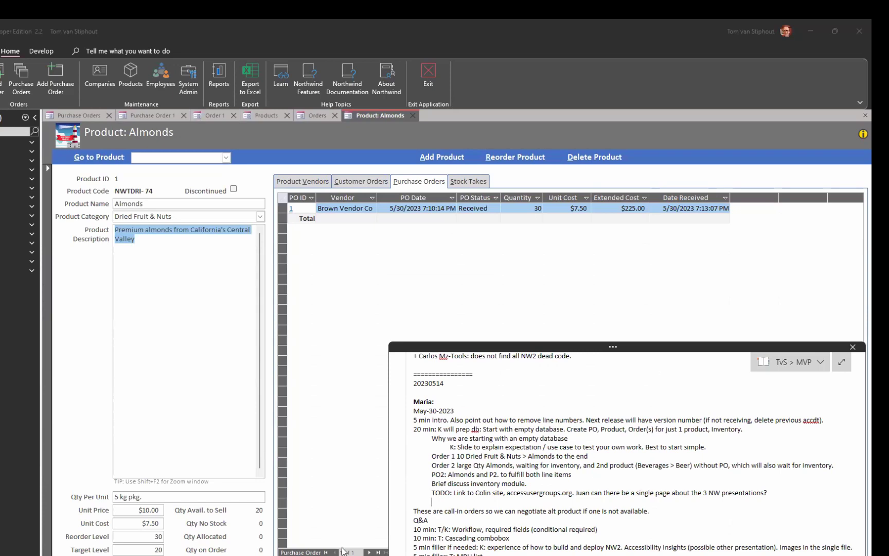
click(91, 333)
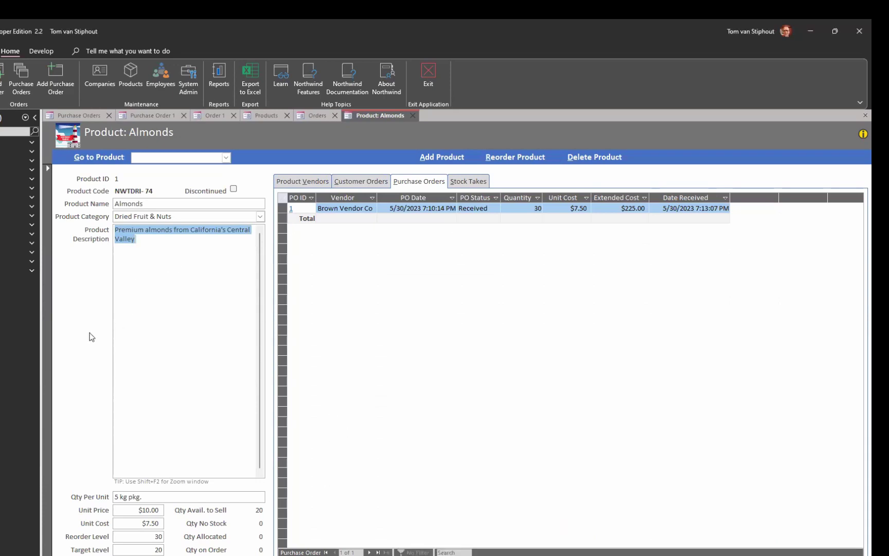
click(213, 116)
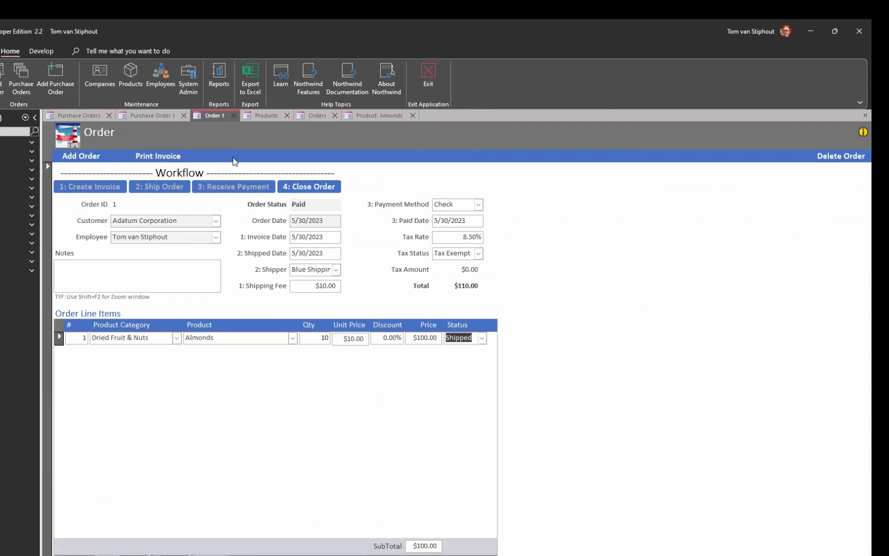
click(71, 159)
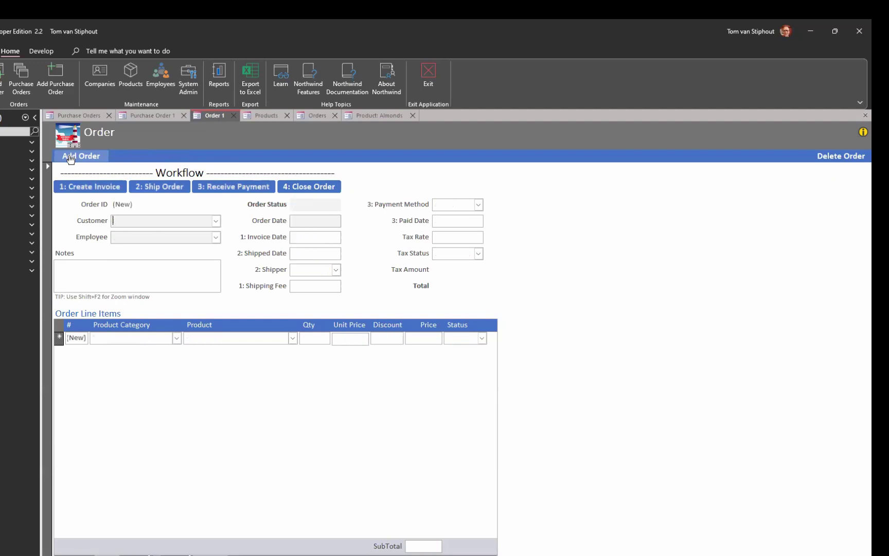
click(217, 221)
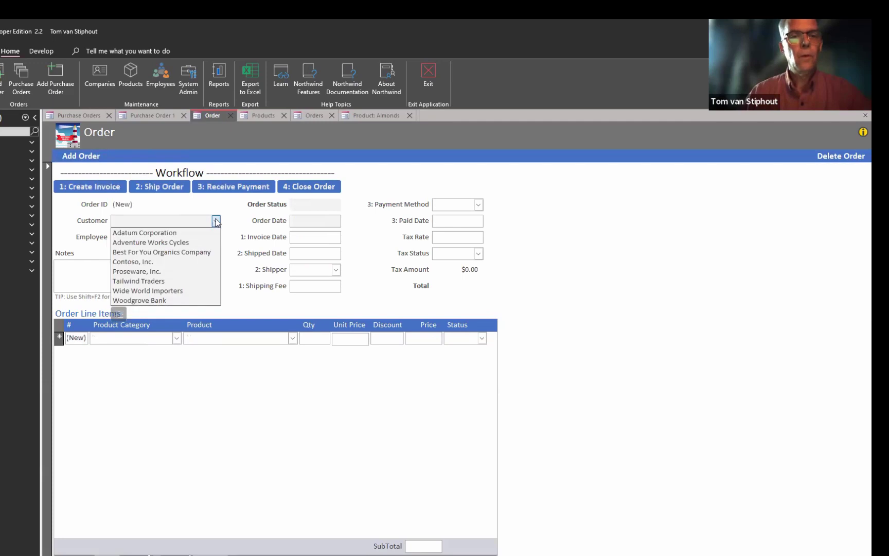
click(180, 243)
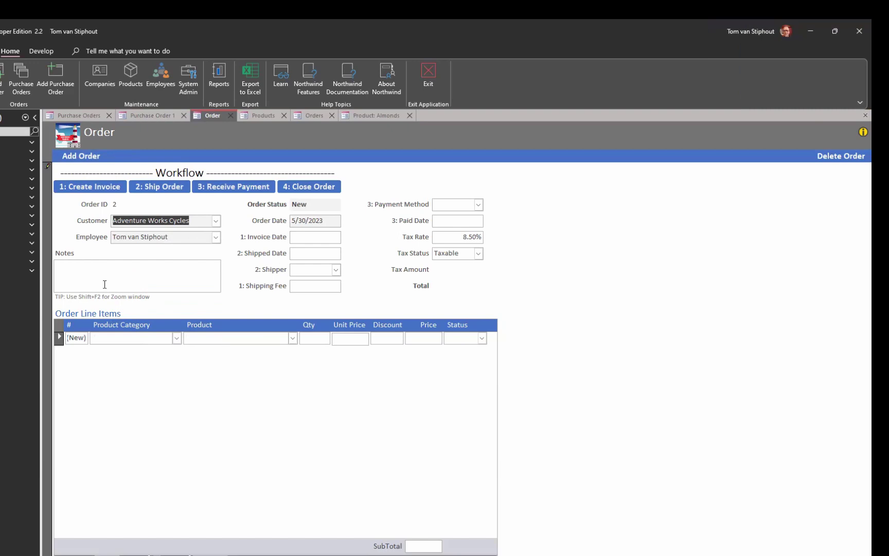
- Close the current order, then start a new one with only the note "aa" and try to save it
click(230, 115)
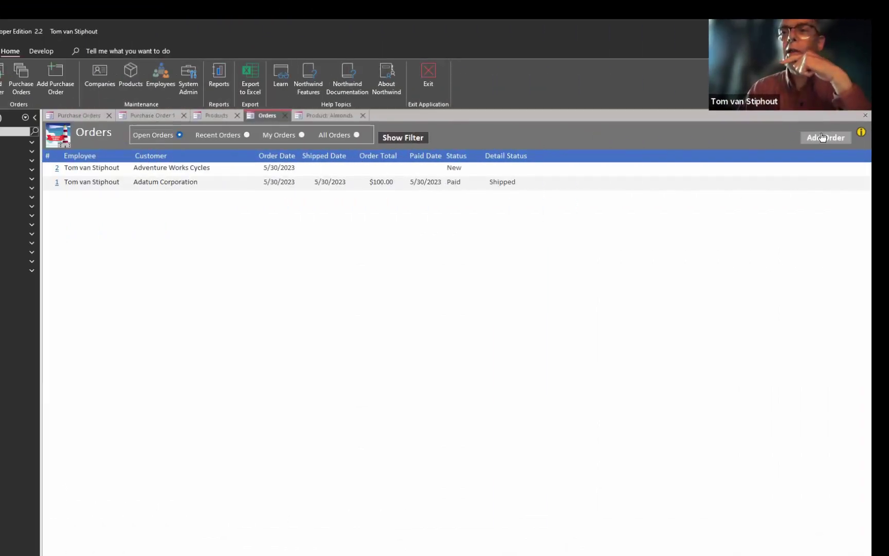
click(823, 137)
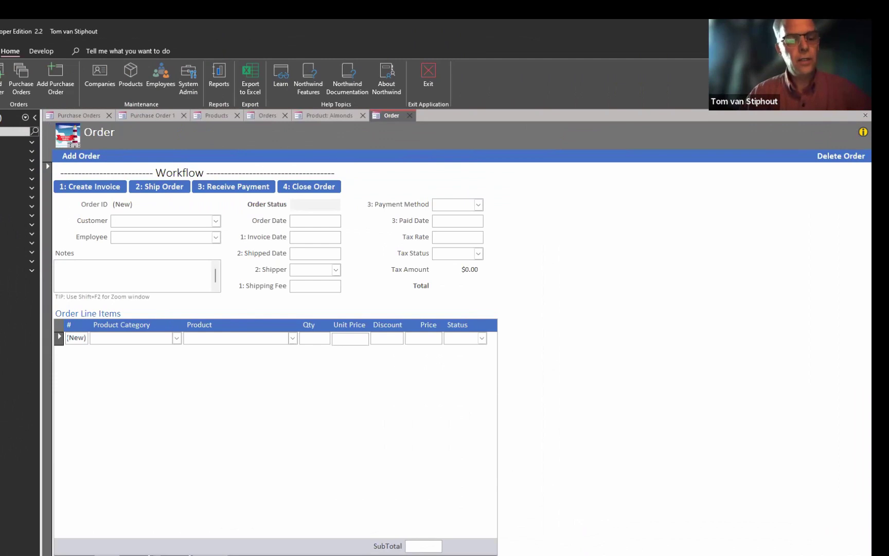
text(aa)
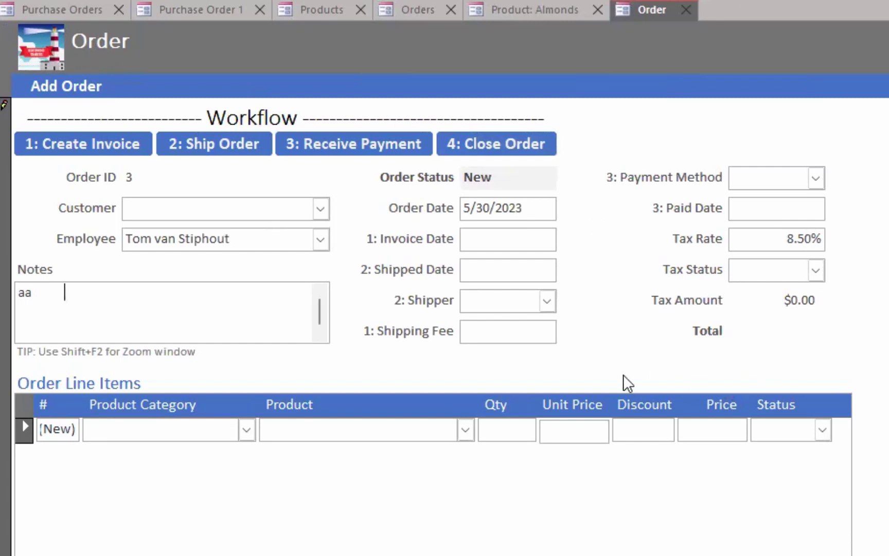
click(1, 197)
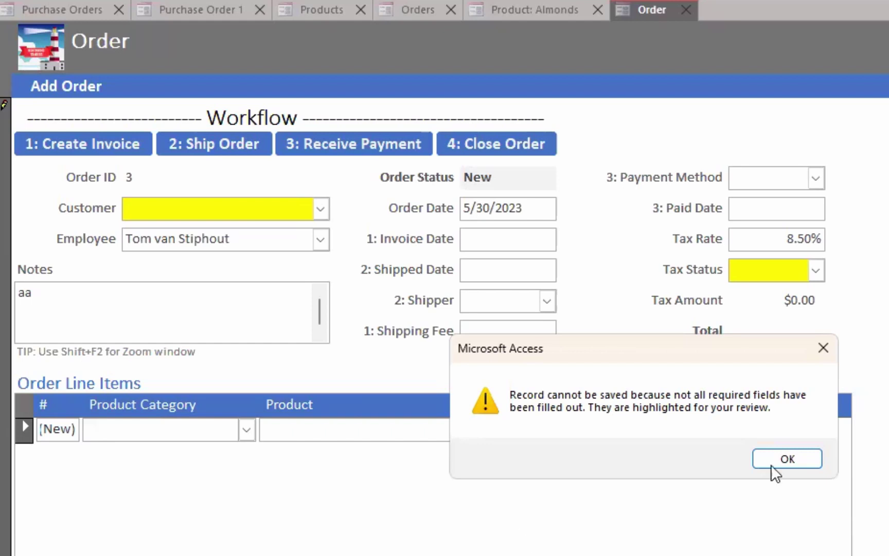
click(786, 458)
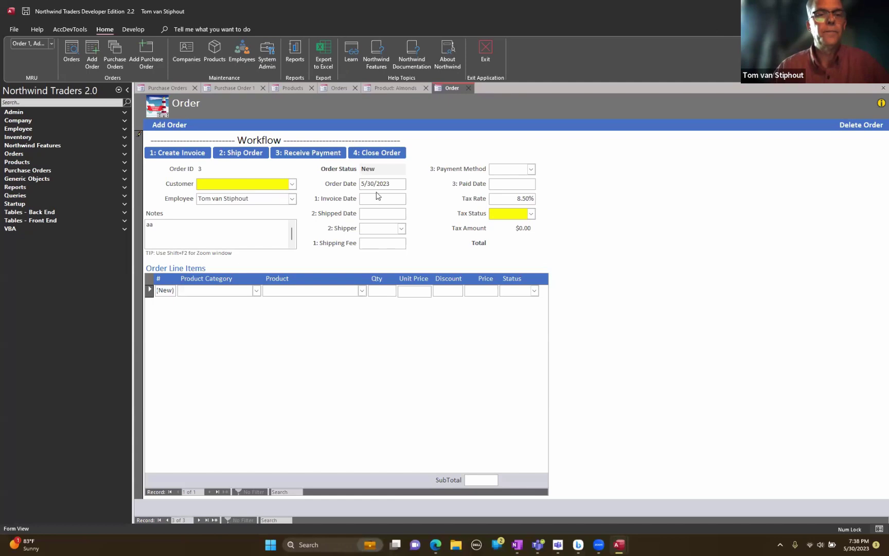
- Set the new order's customer to Adatum Corporation and save the record
click(292, 183)
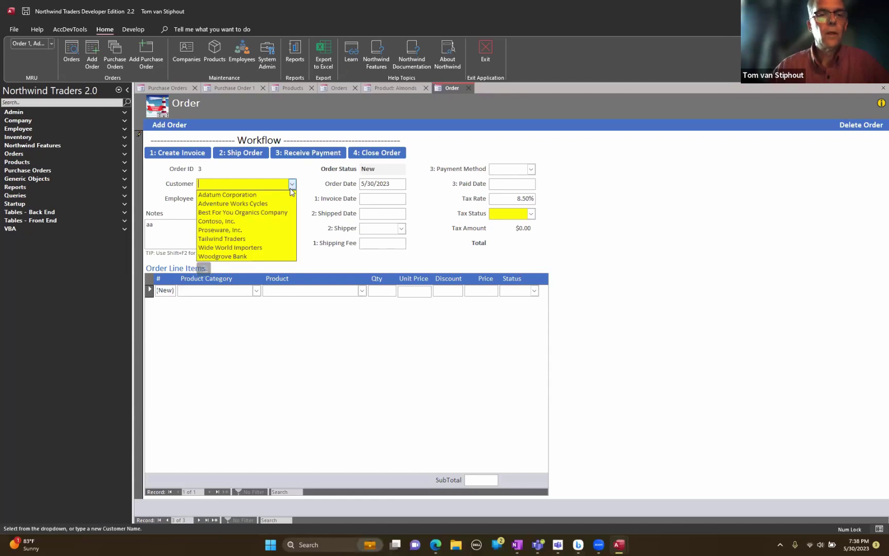
click(283, 196)
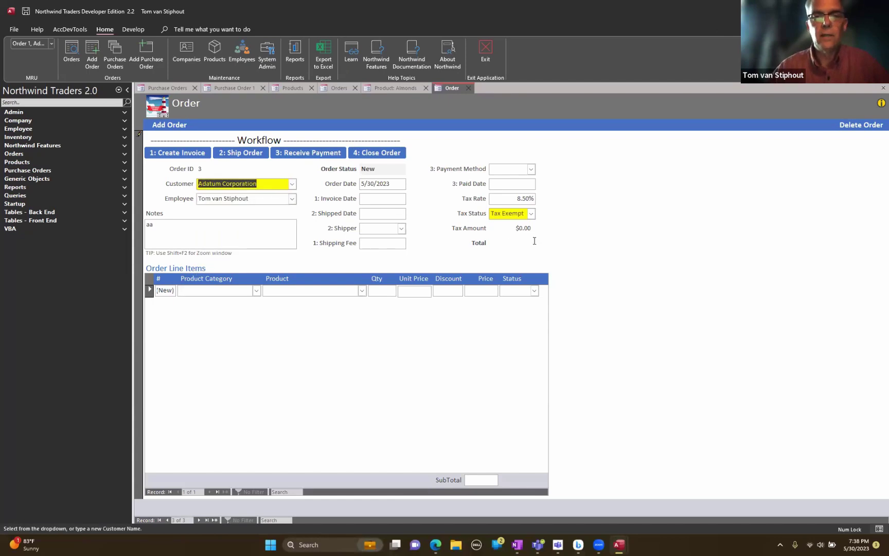
click(140, 185)
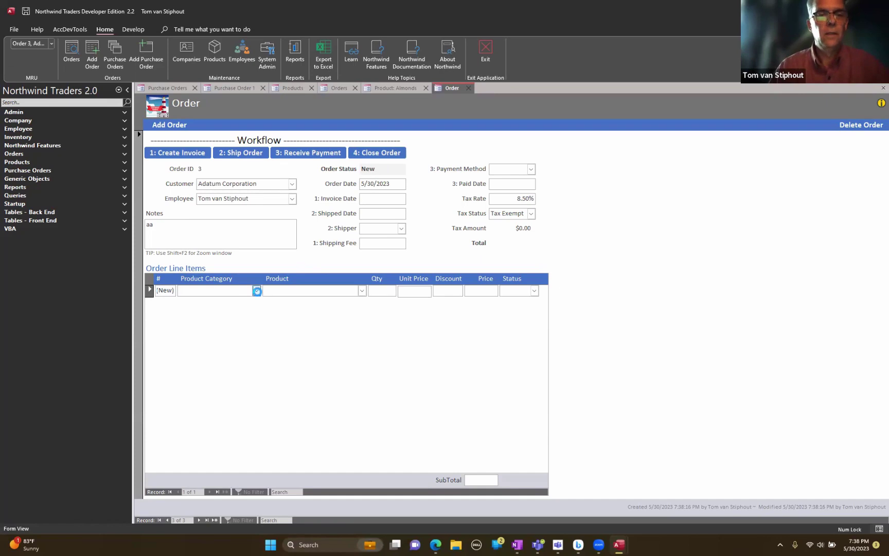
- Add an order line item for Brownie Mix in the Baked Goods & Mixes category with quantity 1
click(256, 291)
click(222, 310)
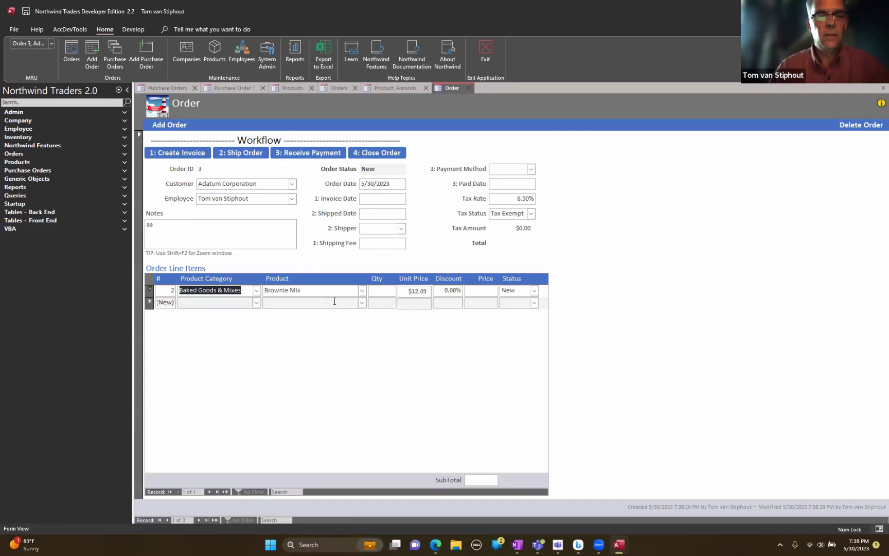
click(384, 289)
text(1)
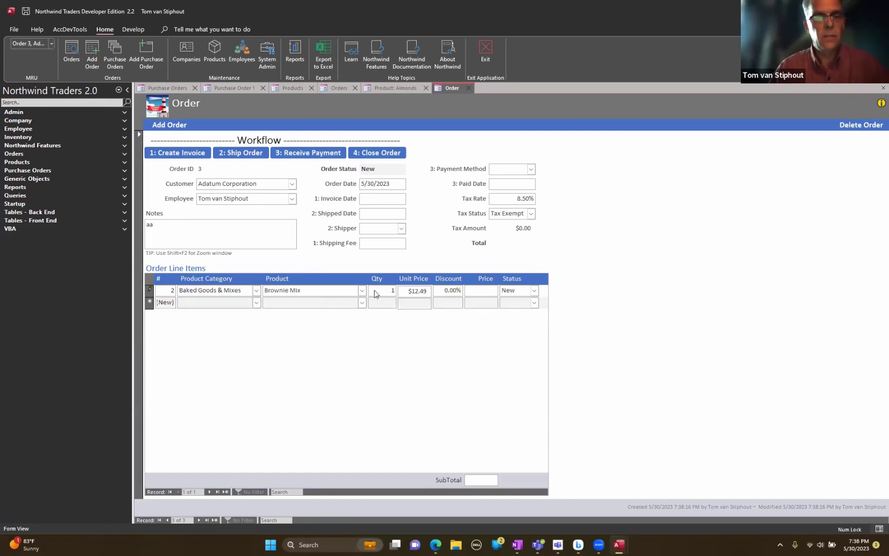
click(227, 303)
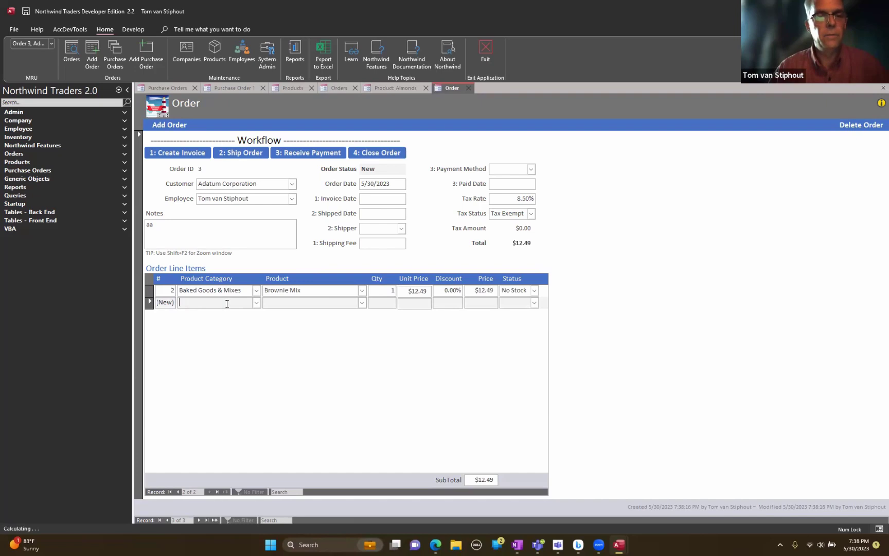
- Try to create an invoice for the order with the Brownie Mix line item, and dismiss the message
click(182, 154)
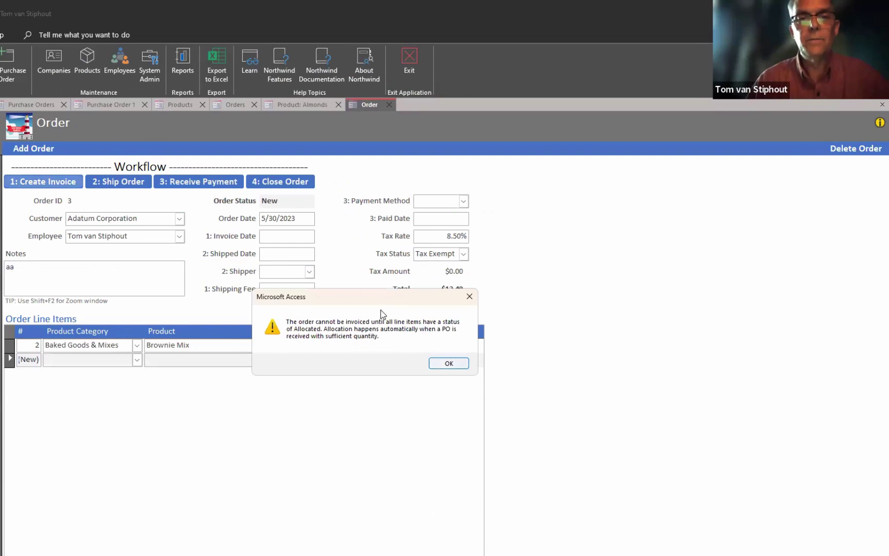
drag(375, 297, 330, 376)
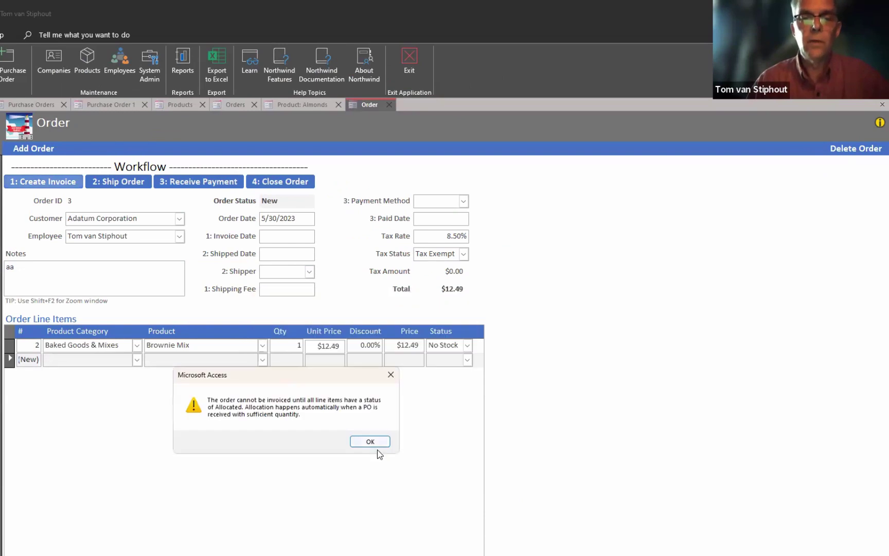
click(373, 441)
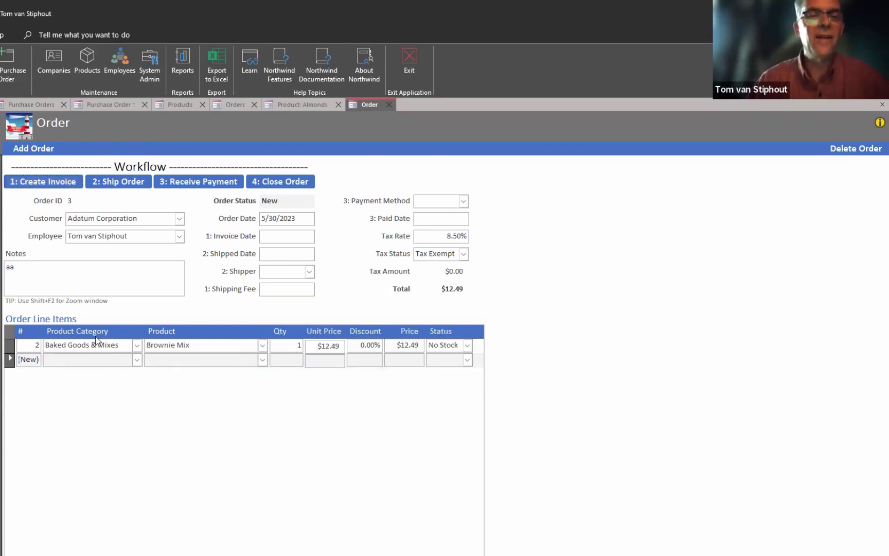
- Change the Brownie Mix line item to Almonds in the Dried Fruit & Nuts category and save the line
click(137, 346)
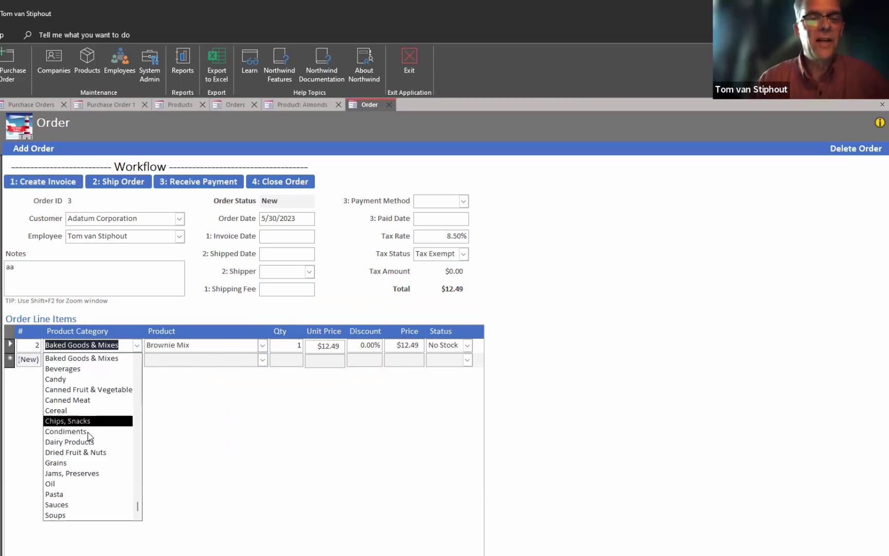
click(116, 453)
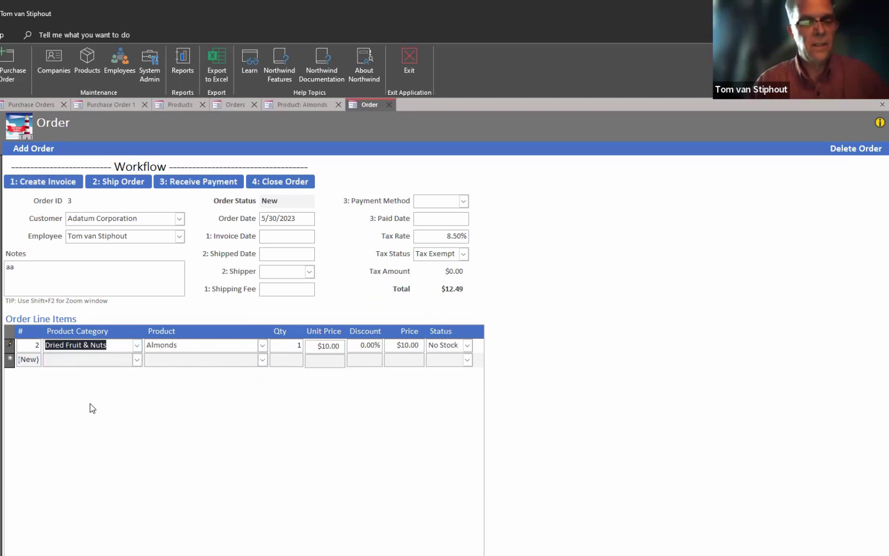
key(Tab)
key(Tab)
key(Tab)
key(Tab)
key(Tab)
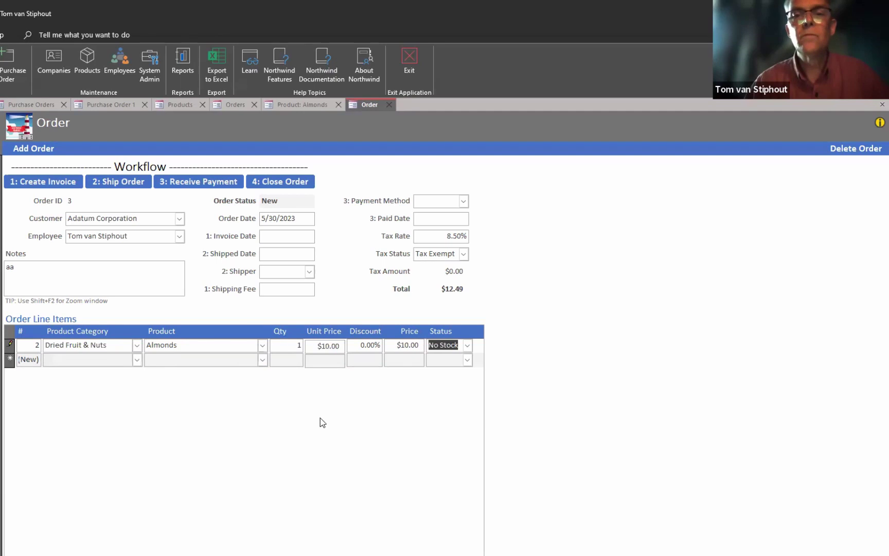
key(Tab)
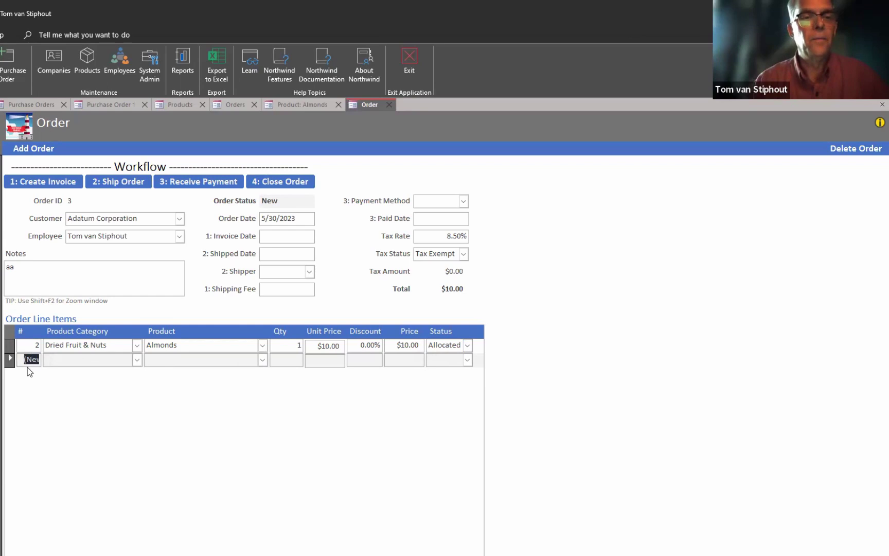
- Try to create the invoice for the Almonds order without a shipping fee, and dismiss the message
click(30, 185)
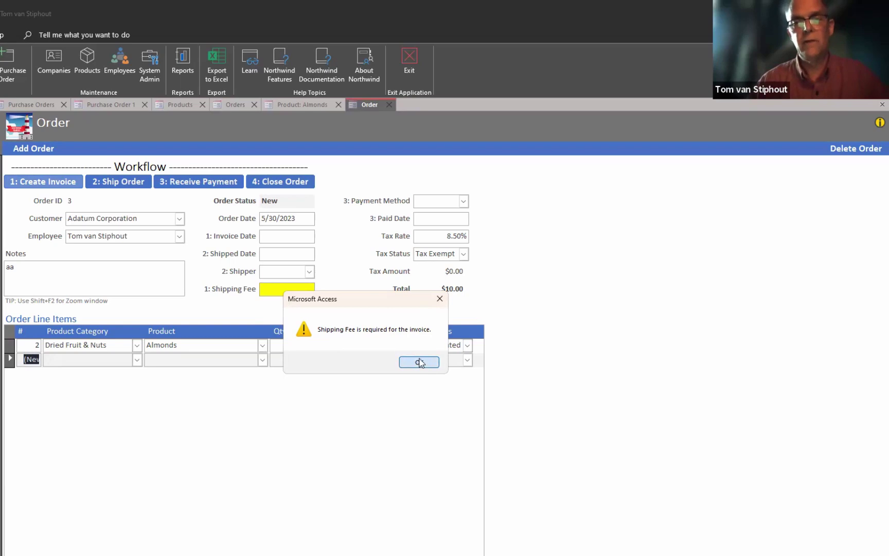
click(419, 362)
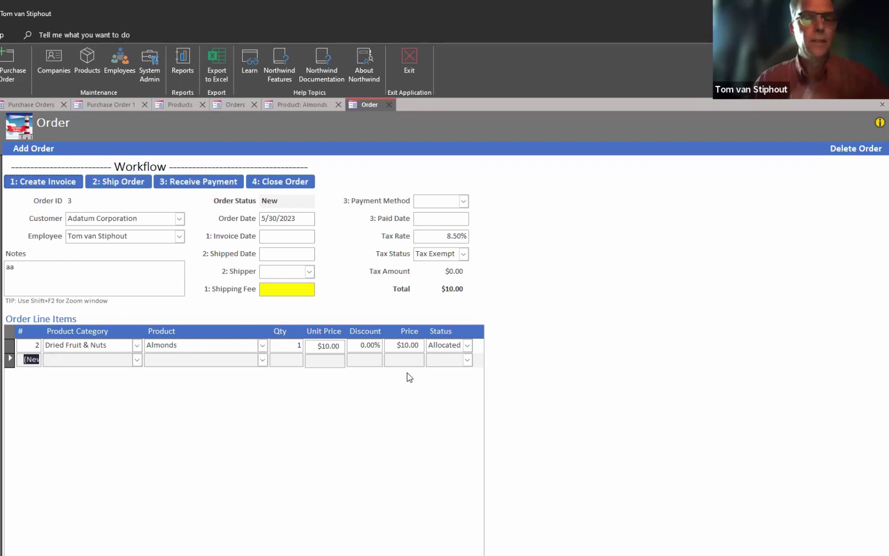
key(Tab)
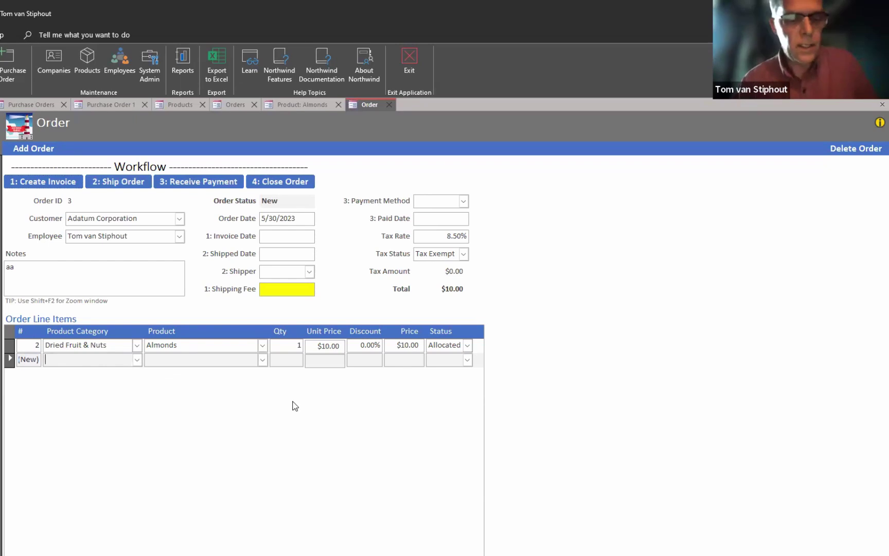
- Switch to the Visual Basic editor and open the modValidation module
key(alt+Tab)
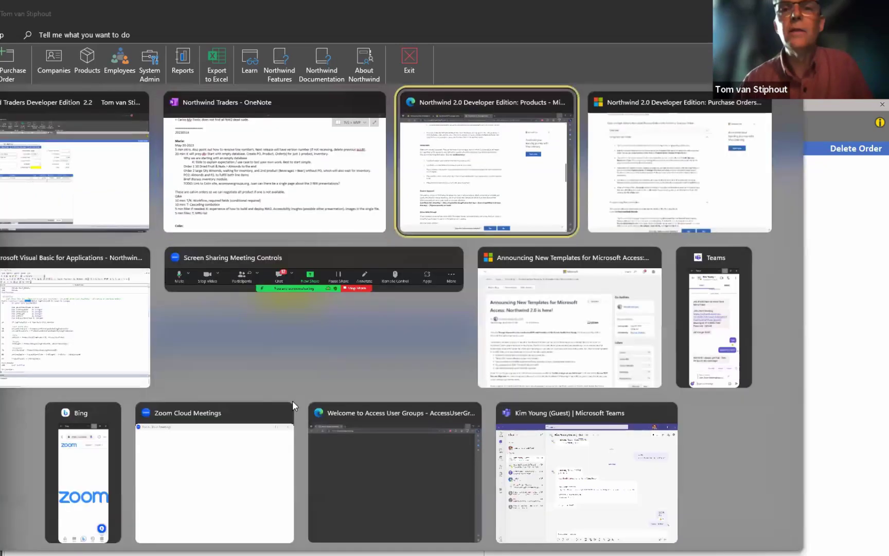
key(alt+Tab)
key(alt+Tab)
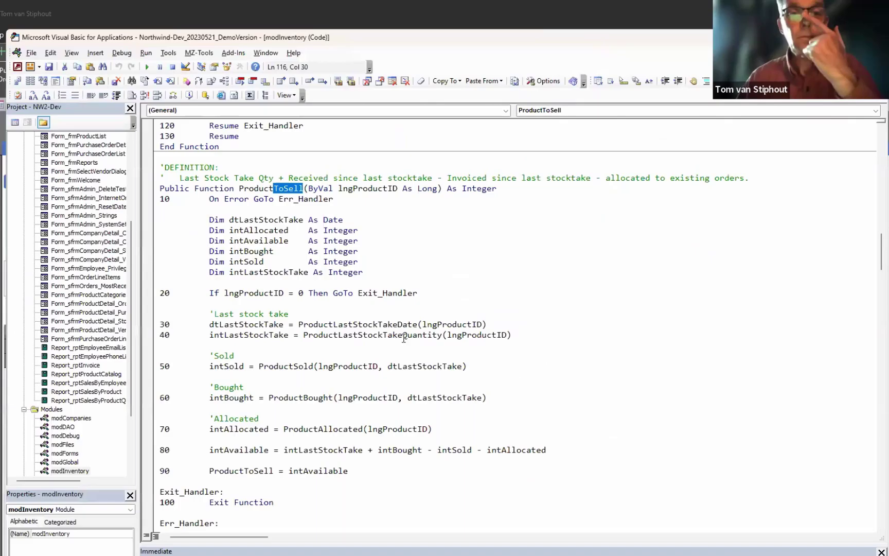
click(132, 459)
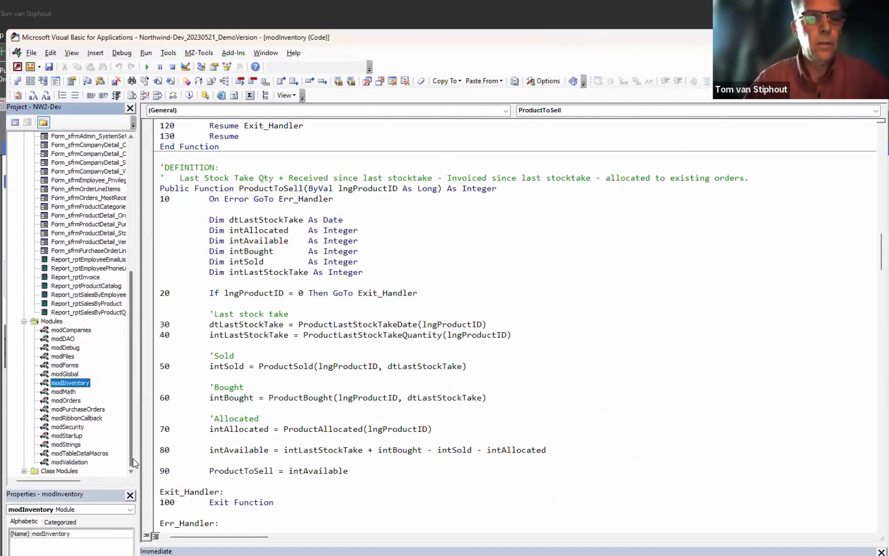
double_click(74, 462)
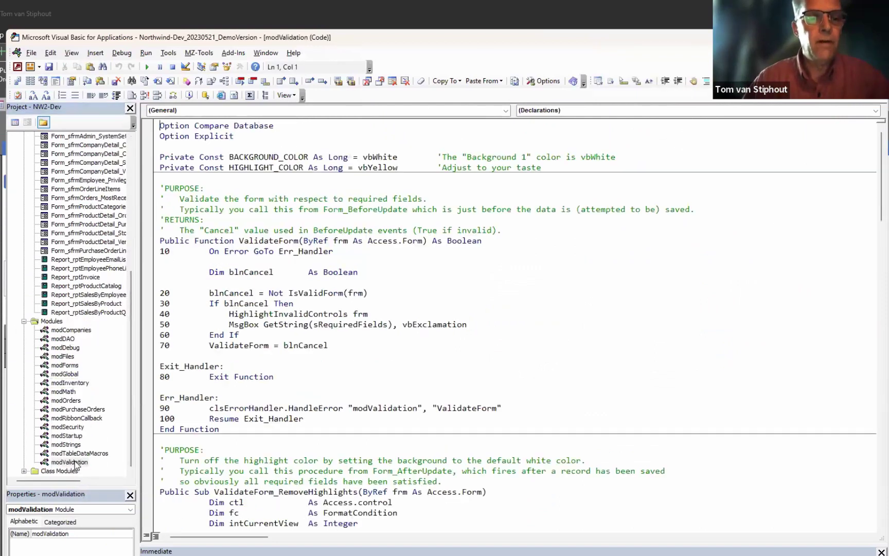
- View the IsValidForm function in modValidation, and go to the ValidateForm function to examine its required-field check
click(570, 112)
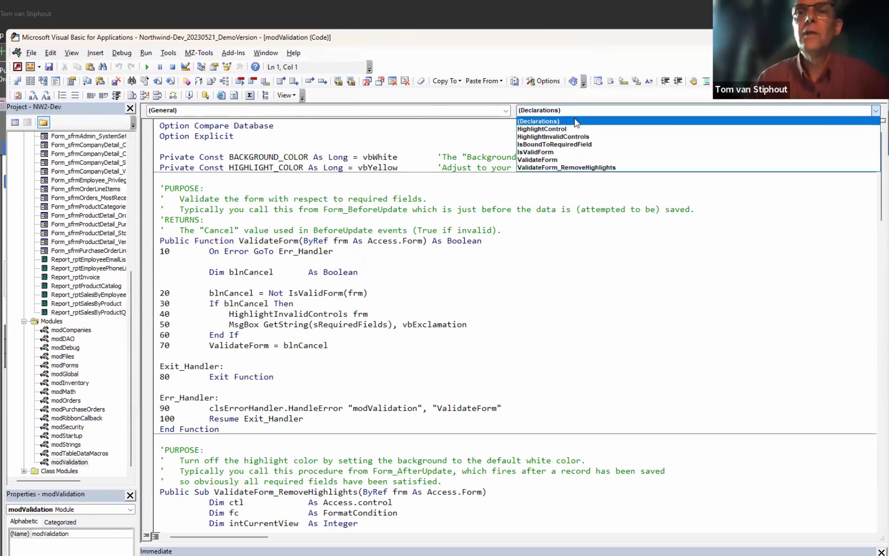
click(550, 153)
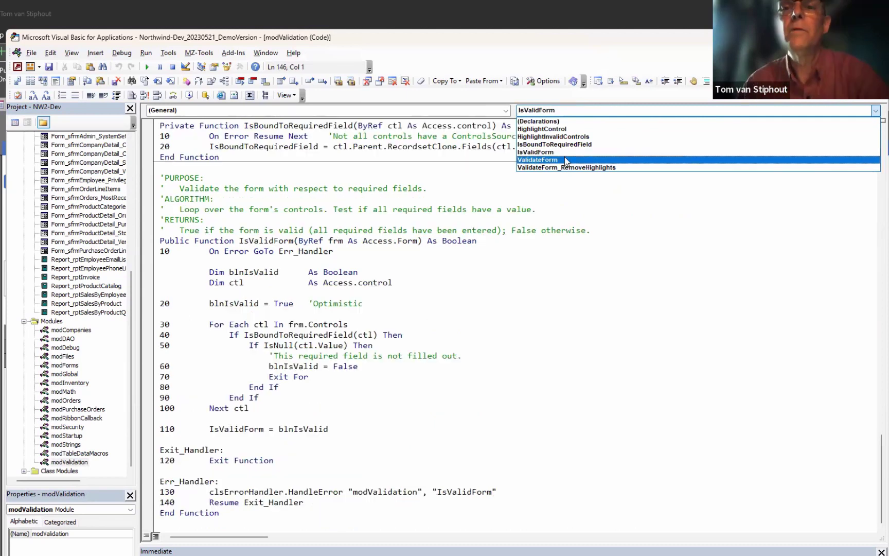
click(565, 161)
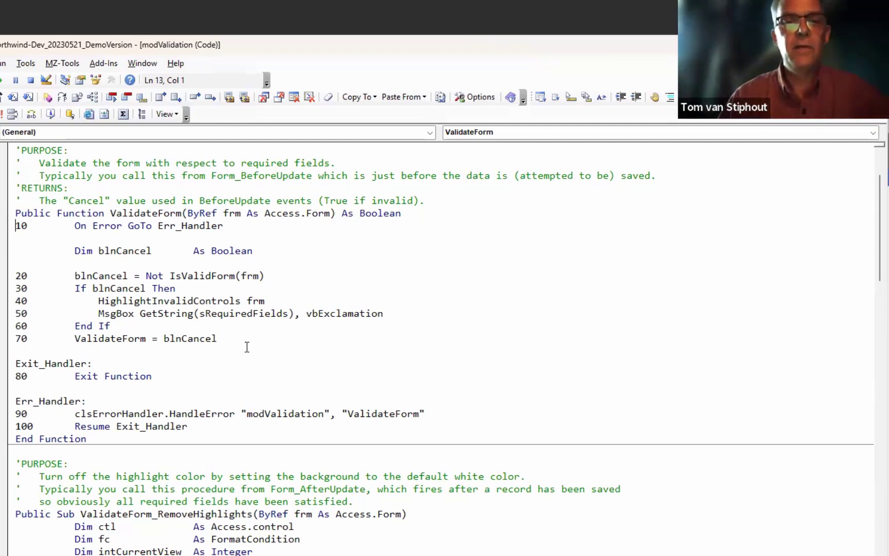
- Go to the HighlightInvalidControls definition from ValidateForm and highlight its IsBoundToRequiredField test and the IsNull block that calls HighlightControl
double_click(172, 302)
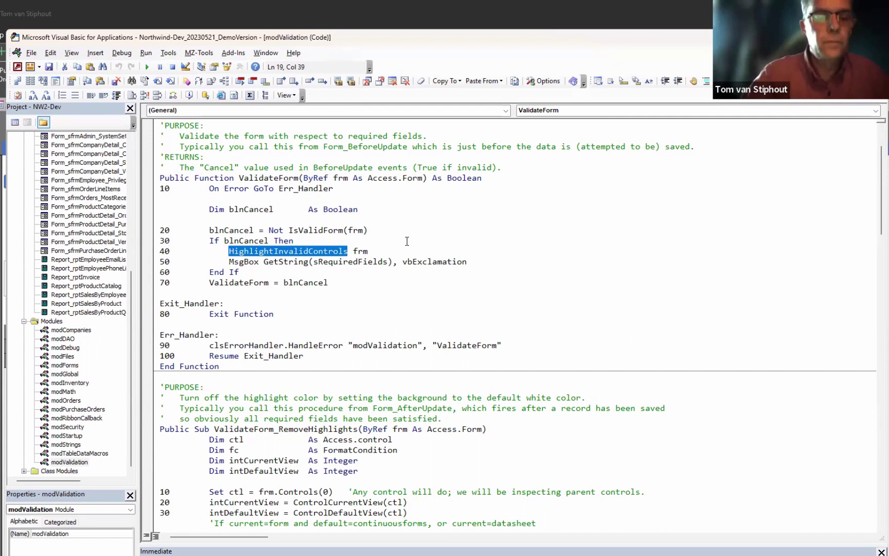
key(shift+F2)
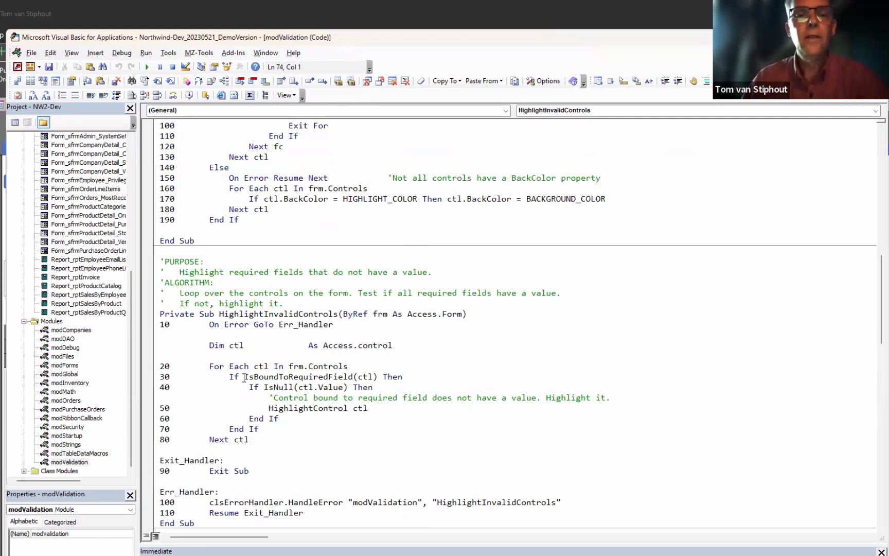
drag(244, 377, 382, 377)
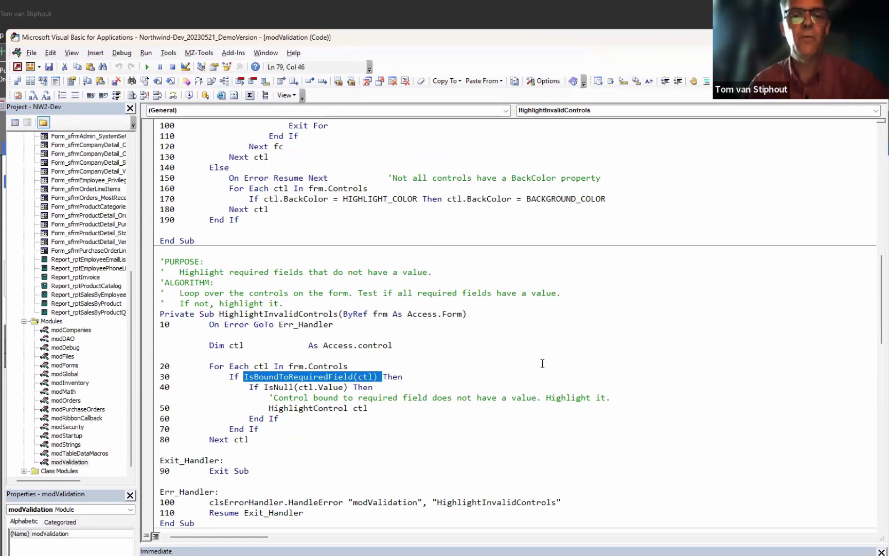
scroll(565, 358, down, 2)
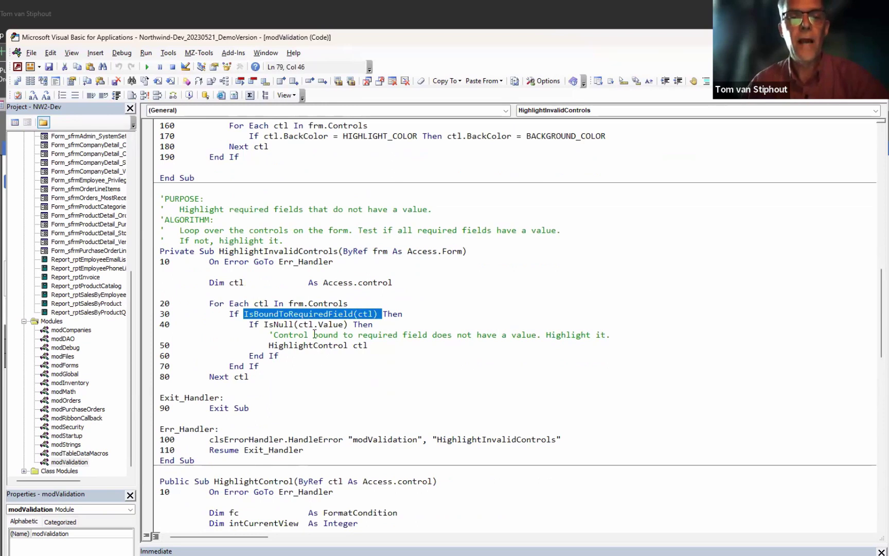
drag(266, 324, 373, 345)
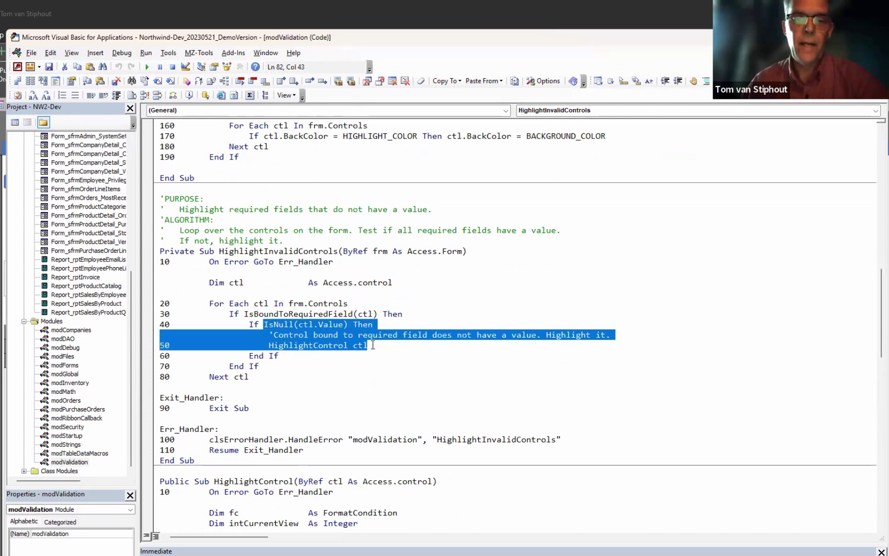
- Go to the IsBoundToRequiredField definition from HighlightInvalidControls and highlight the statement that reads the bound field's Required property
drag(298, 314, 305, 314)
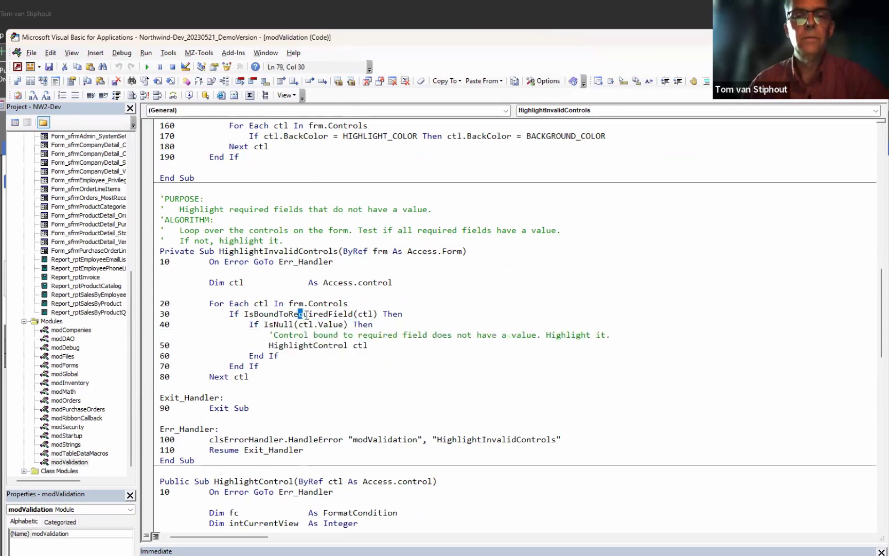
right_click(302, 312)
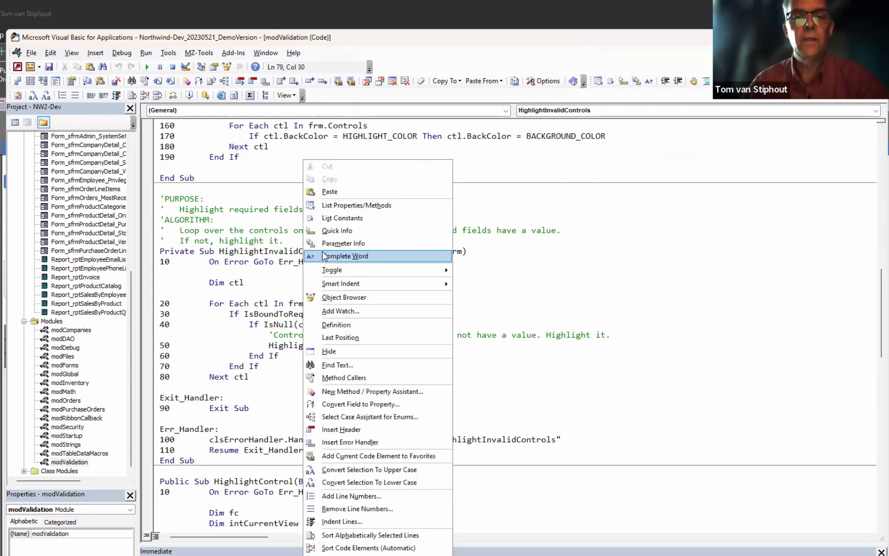
click(346, 324)
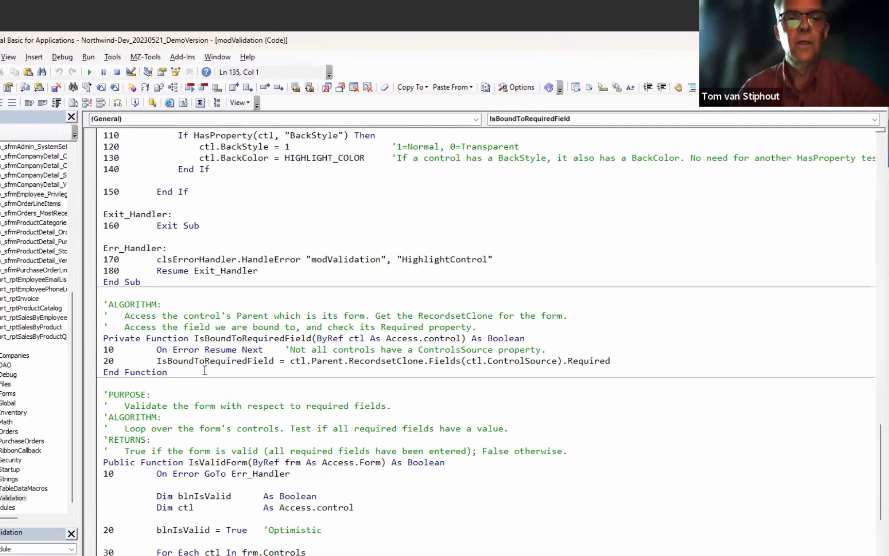
drag(153, 361, 387, 369)
drag(336, 410, 591, 399)
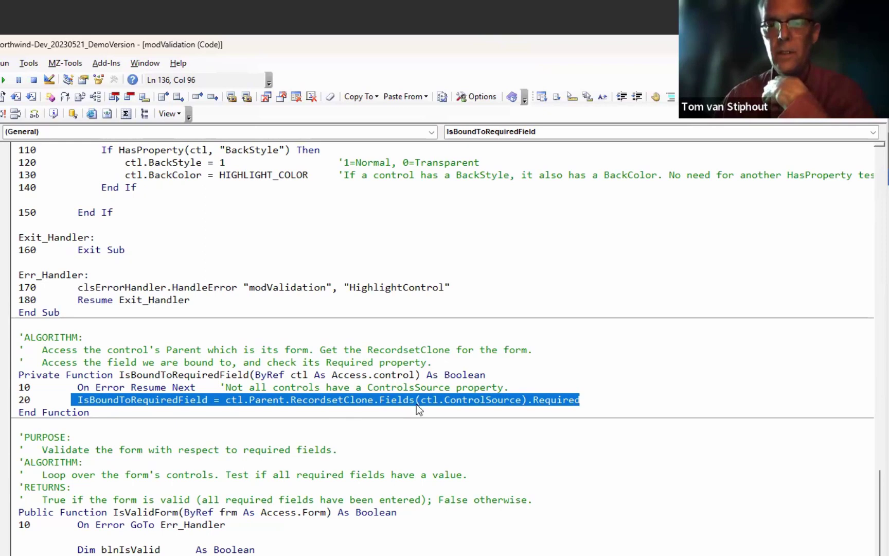
- Highlight ctl.ControlSource, the Required property and the On Error Resume Next line in IsBoundToRequiredField
click(430, 401)
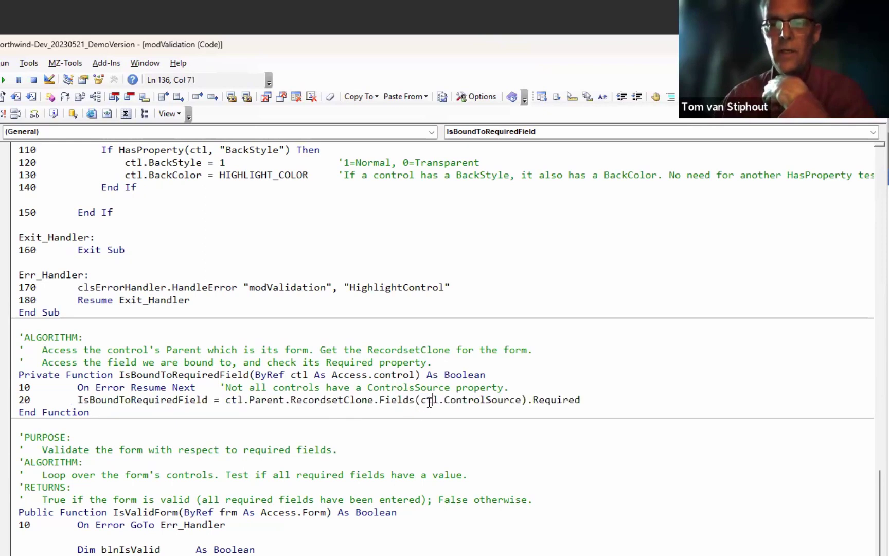
drag(420, 400, 521, 400)
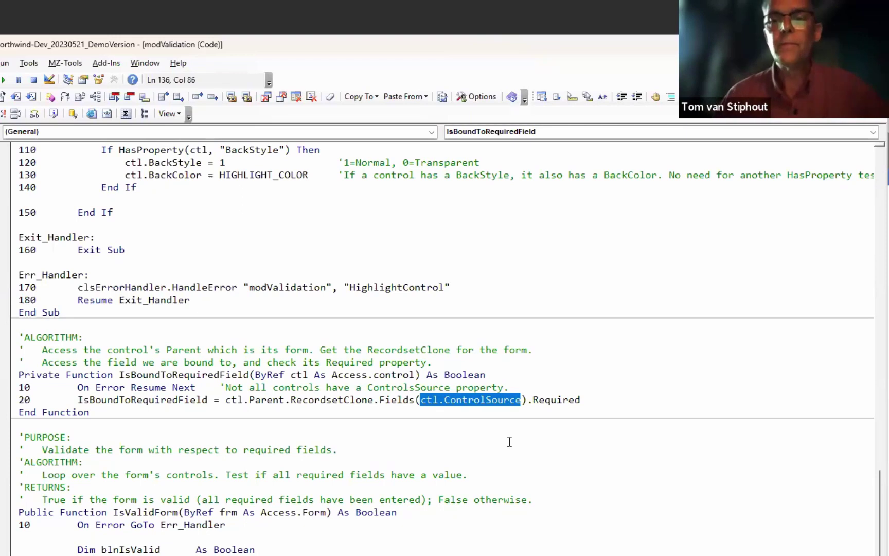
double_click(559, 400)
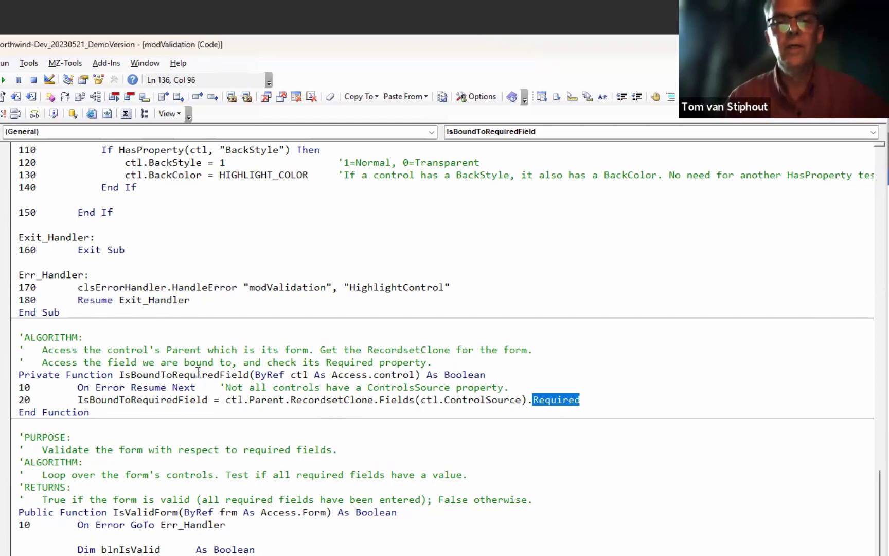
drag(77, 386, 519, 387)
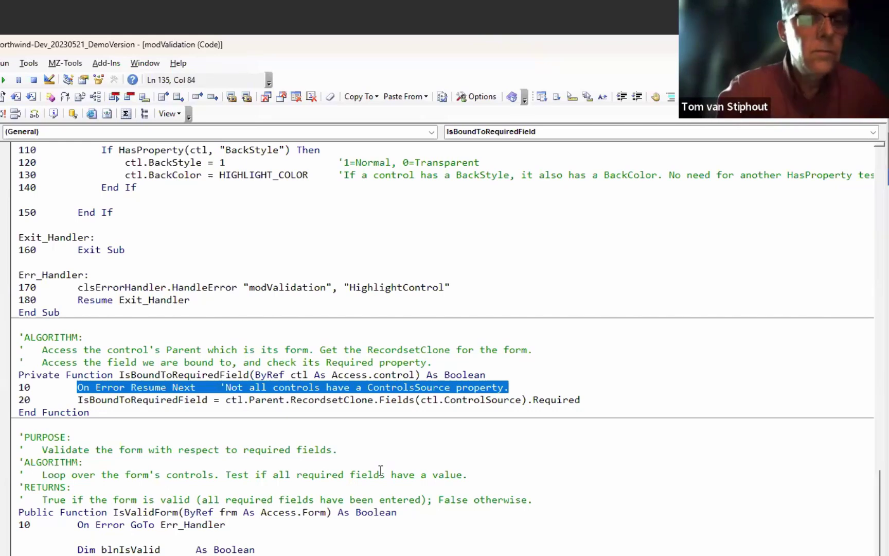
- Return to HighlightInvalidControls and highlight its IsNull block and the frm parameter in the declaration
key(ctrl+shift+F2)
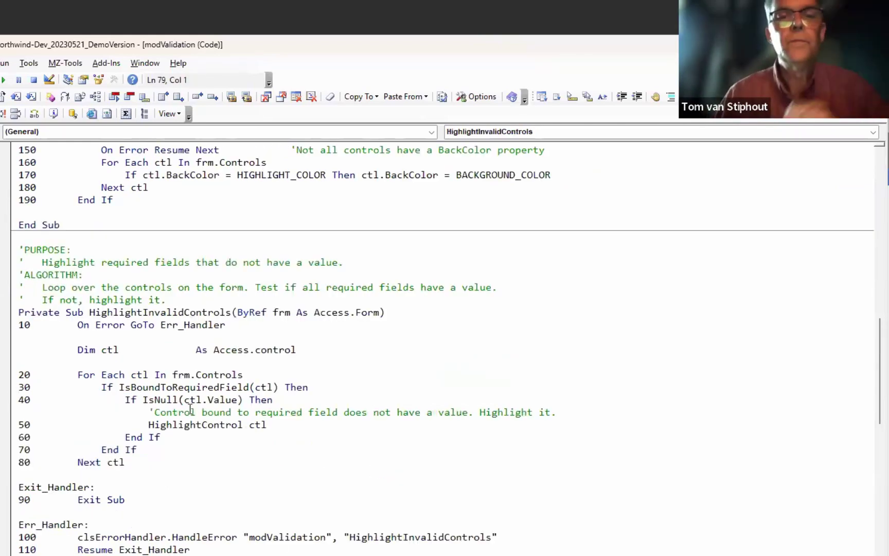
drag(154, 401, 278, 425)
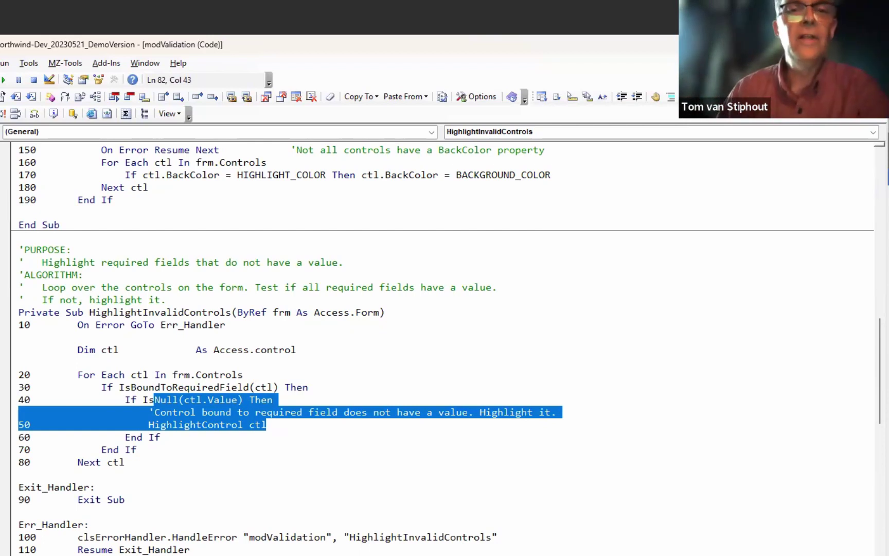
double_click(281, 313)
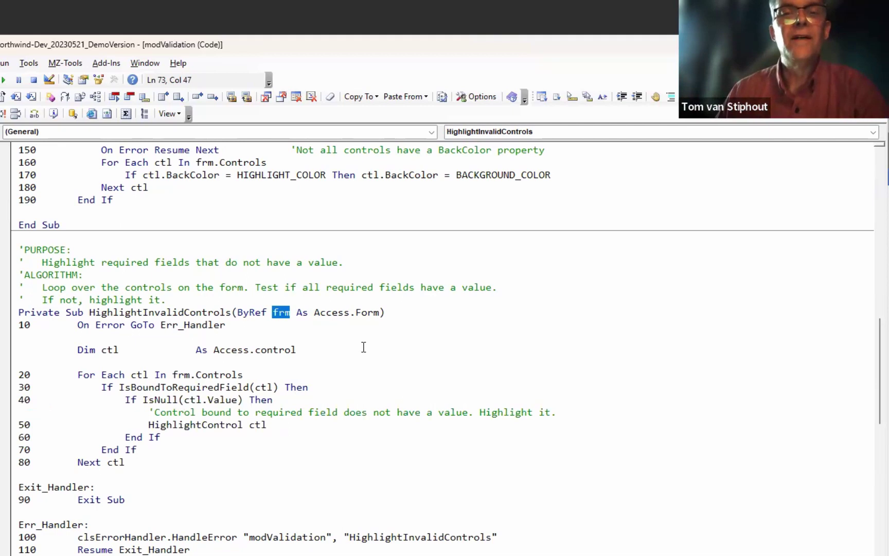
- Go back to the ValidateForm function in modValidation and highlight its name and public declaration
scroll(363, 334, up, 4)
scroll(365, 340, up, 6)
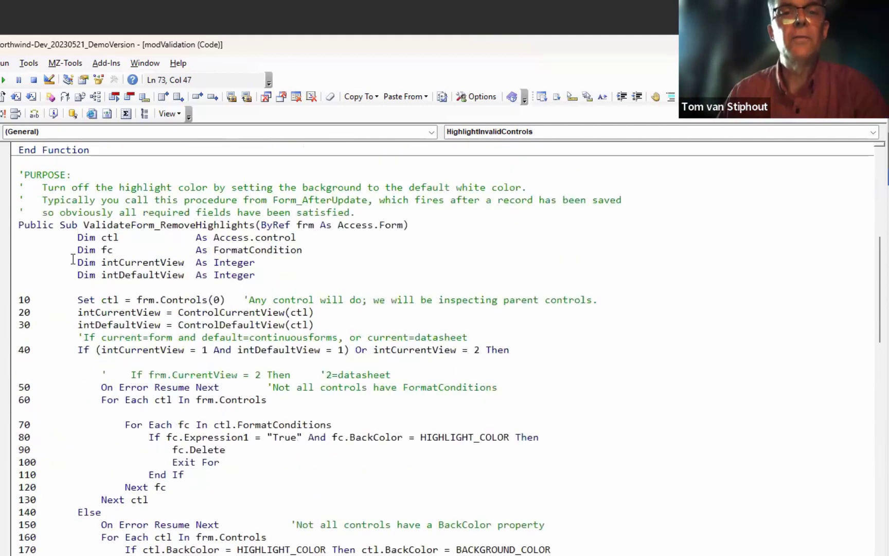
scroll(215, 237, up, 4)
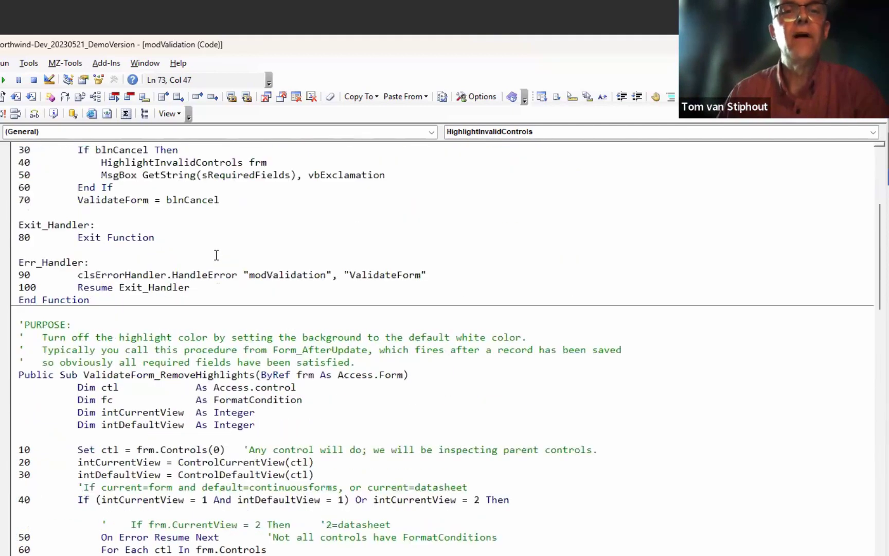
scroll(217, 246, up, 5)
click(160, 262)
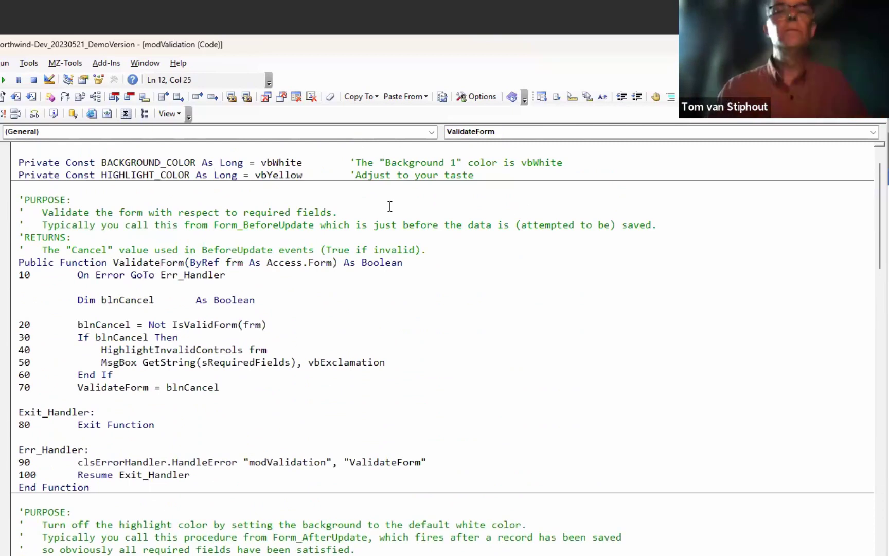
double_click(154, 264)
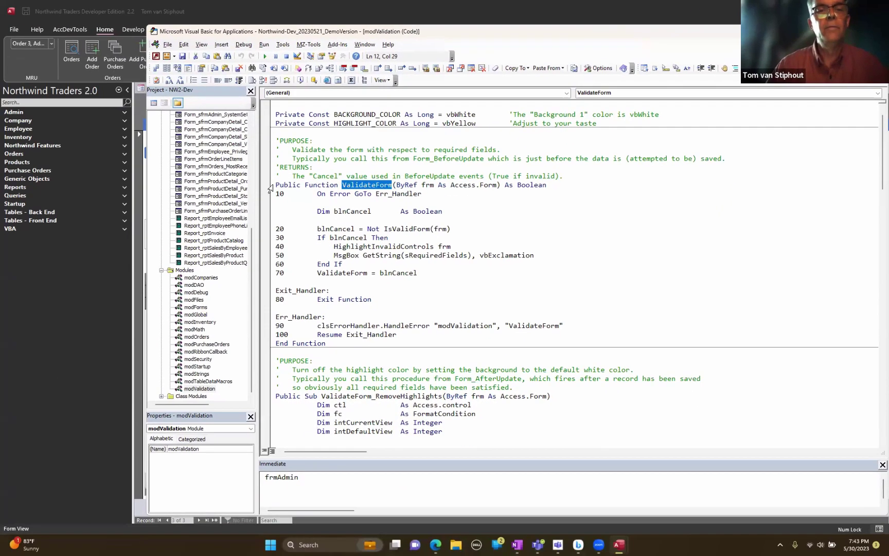
drag(25, 263, 37, 262)
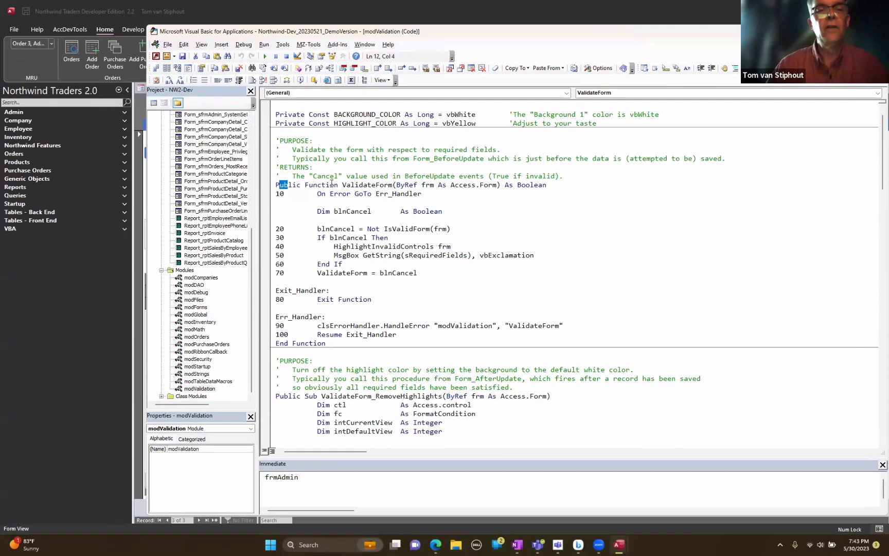
drag(332, 182, 402, 185)
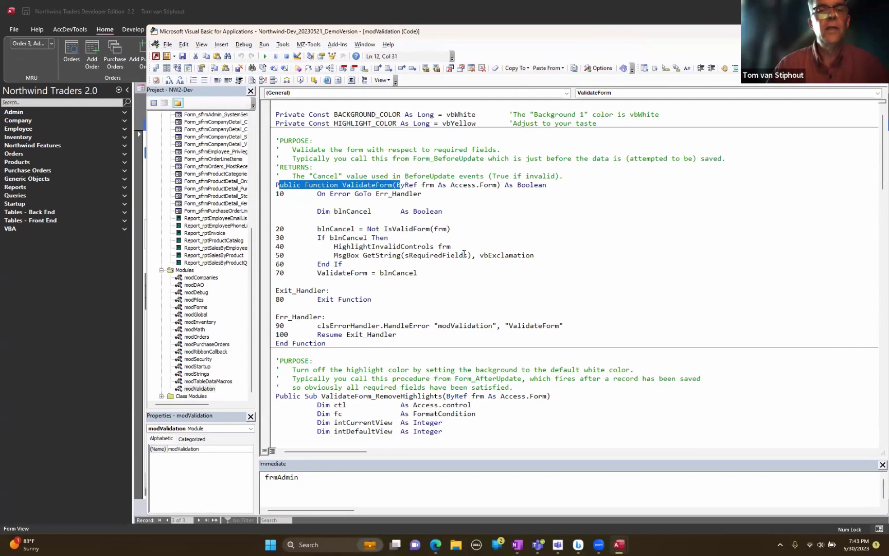
- Switch back to the Access order form, close the Almonds order and reopen it from the Orders list
click(70, 340)
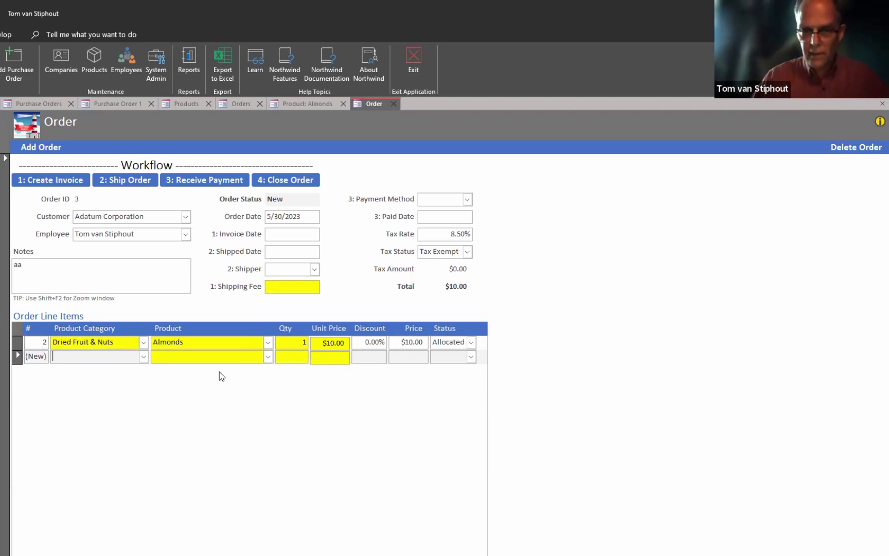
click(882, 104)
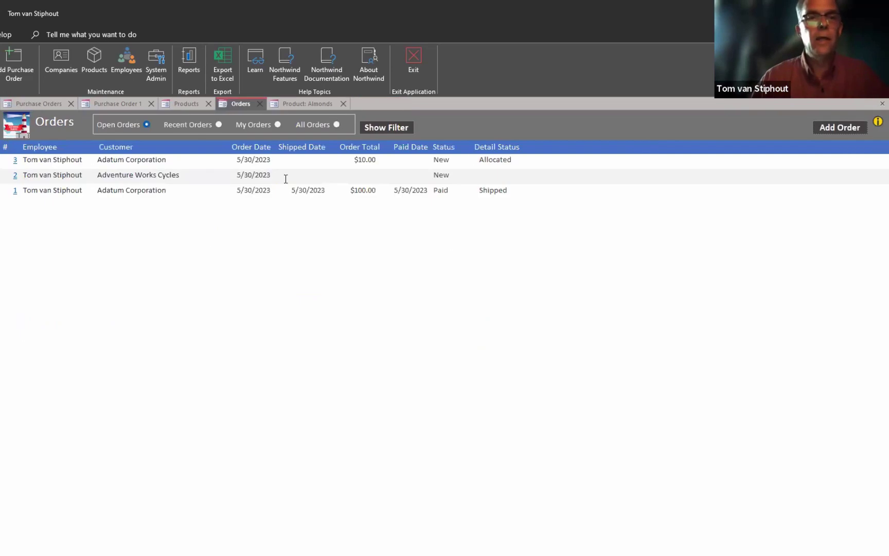
click(14, 159)
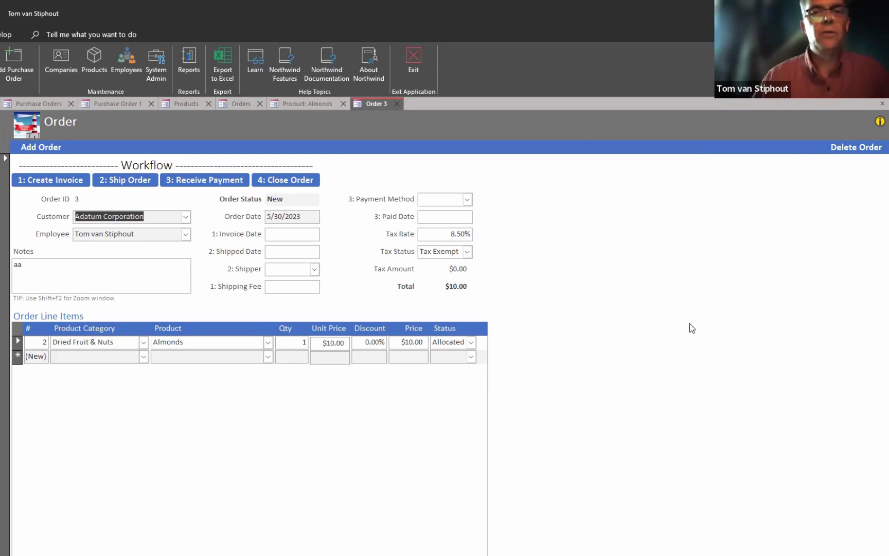
click(397, 104)
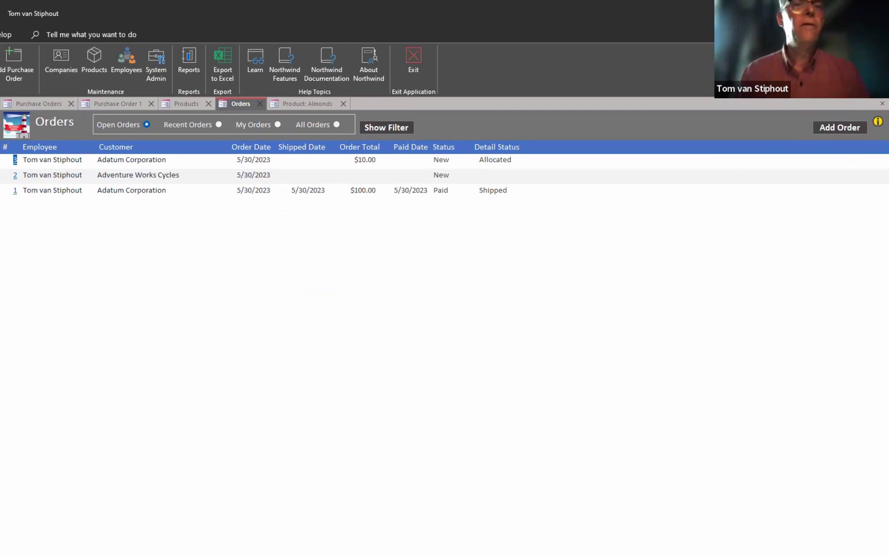
click(14, 159)
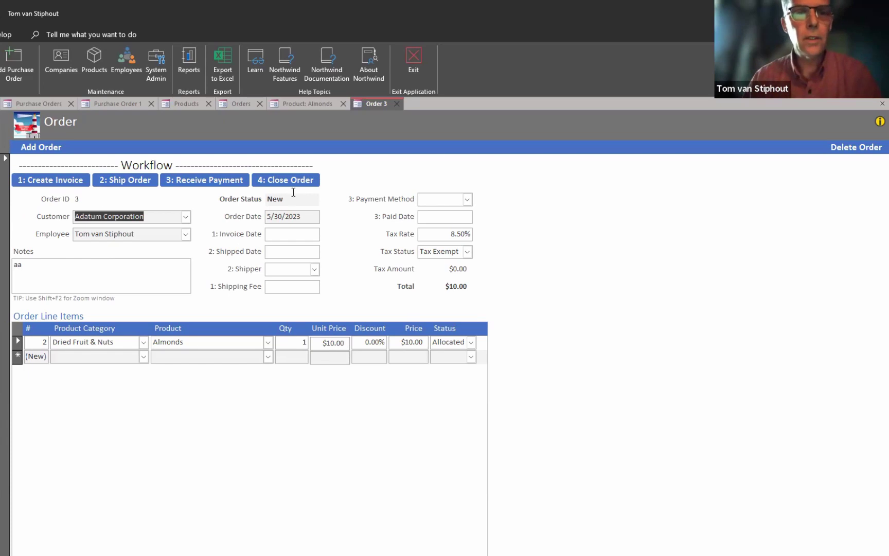
- Set the Almonds order's invoice date to 1/1/2000, select its tax rate, and save the record by moving into the line items
click(268, 218)
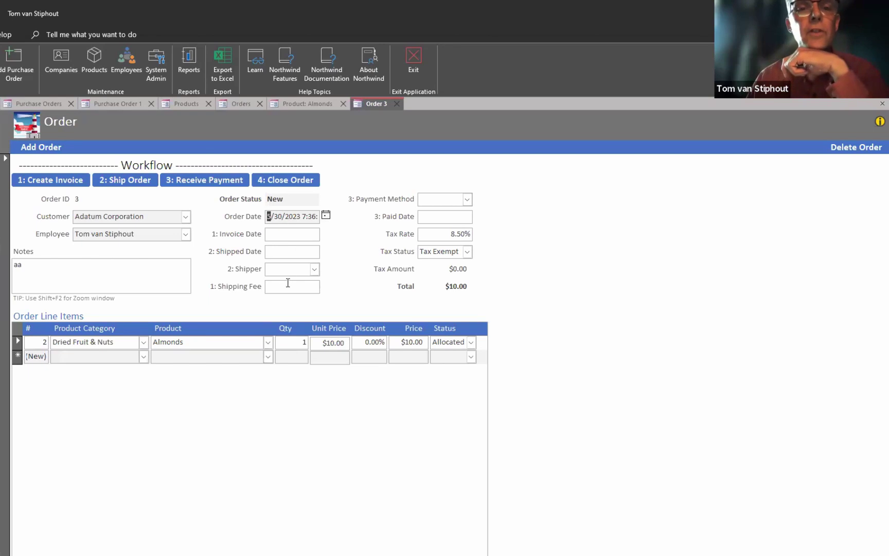
click(274, 233)
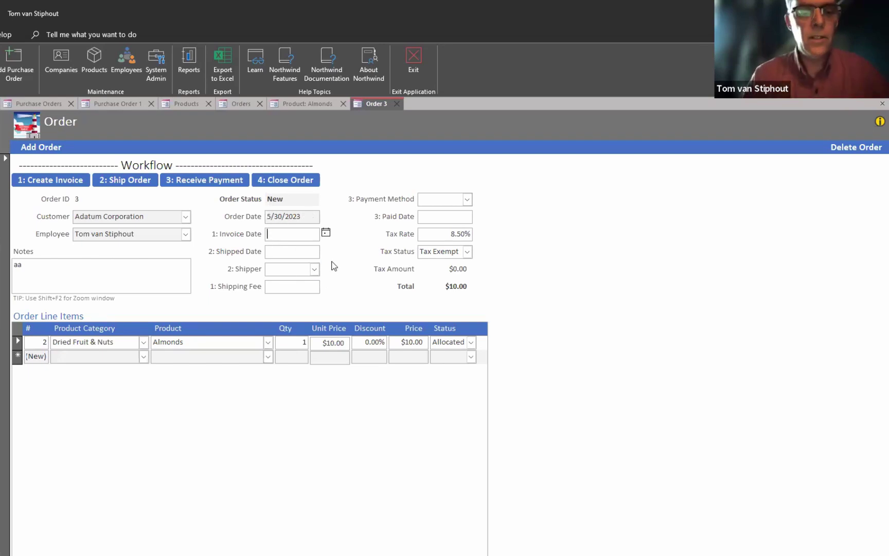
text(1/1/2000)
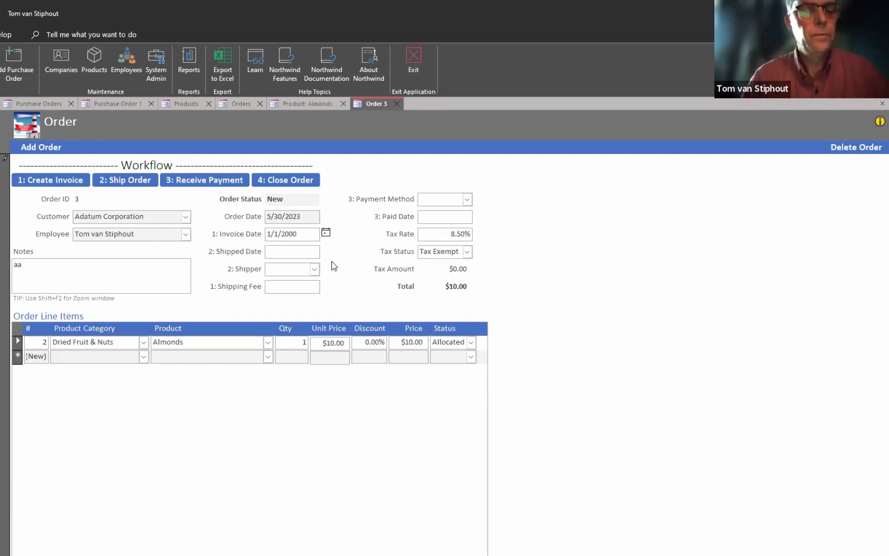
key(Tab)
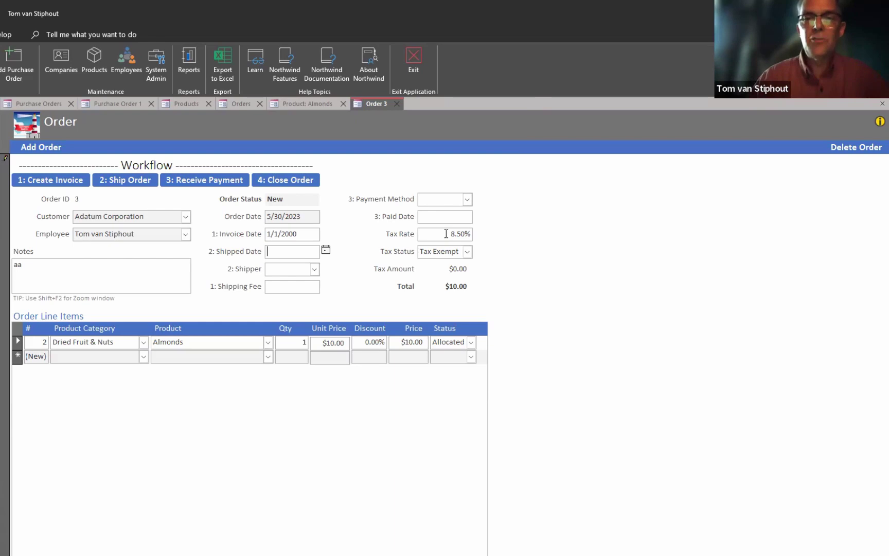
drag(446, 233, 537, 226)
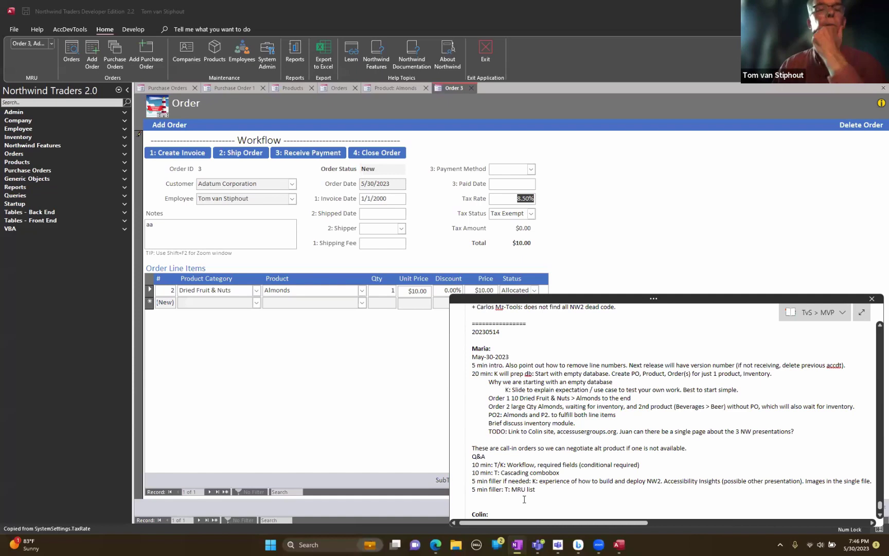
click(323, 401)
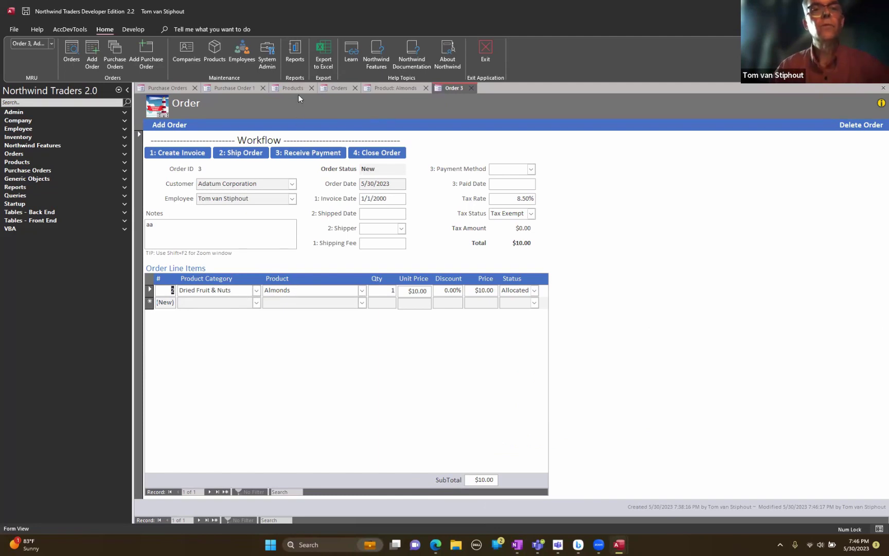
- View the product category on the Almonds product form, examine the ProductCategories table in the Relationships diagram, and close the diagram
click(402, 85)
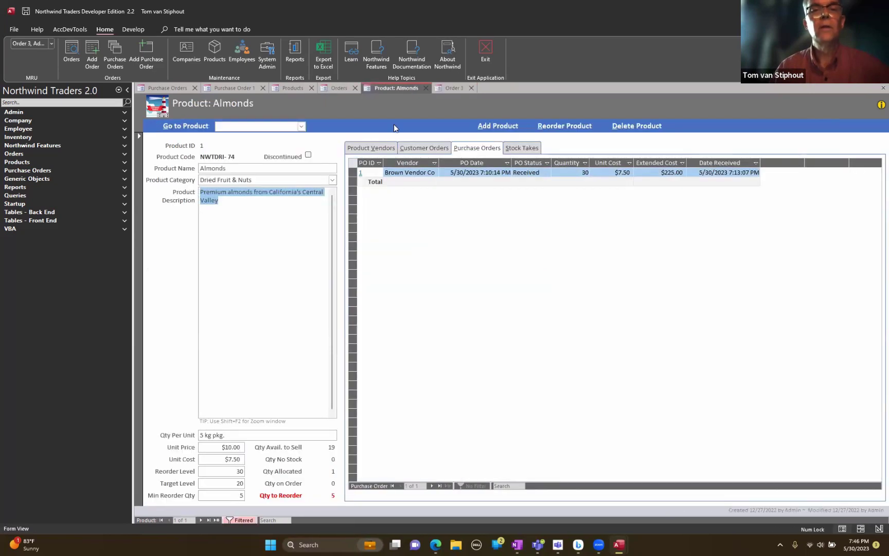
click(171, 179)
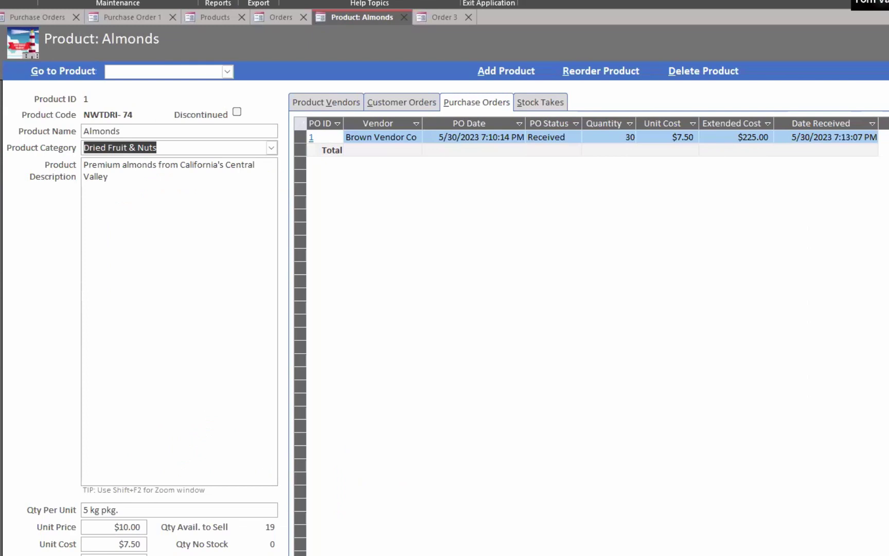
click(338, 61)
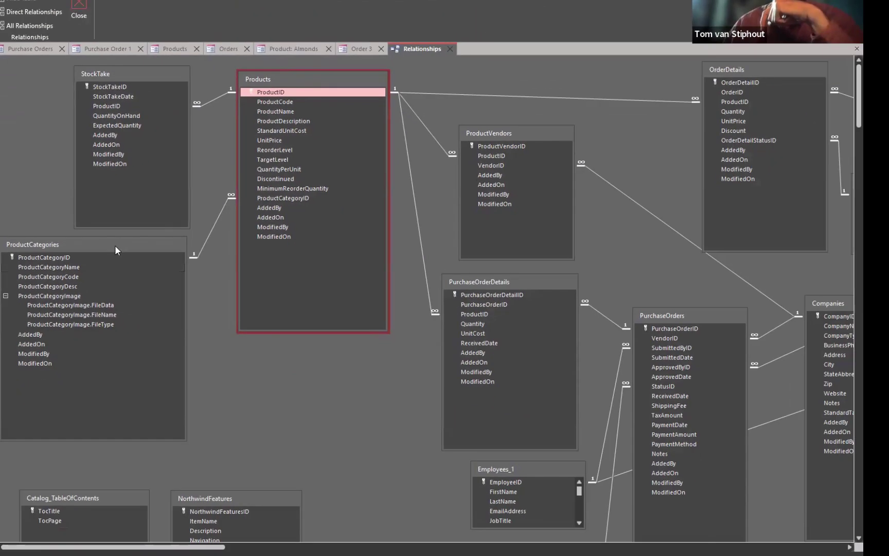
click(115, 243)
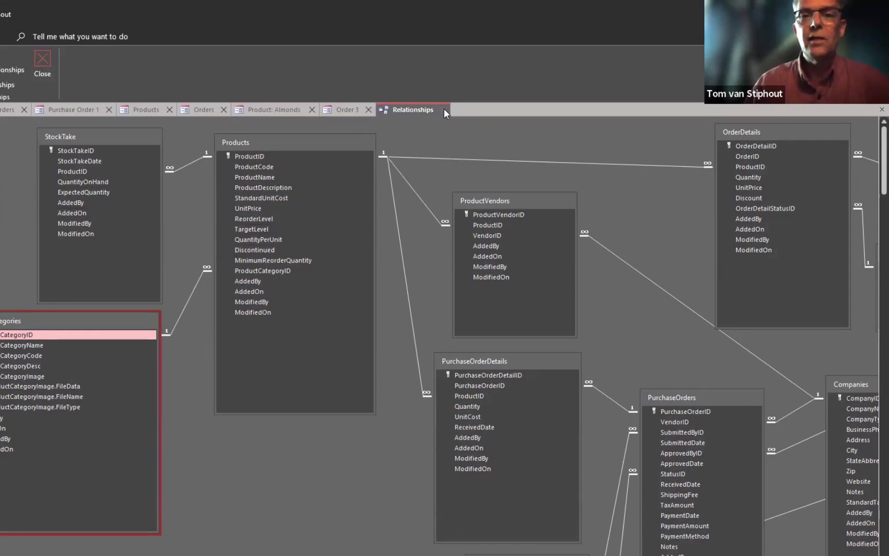
click(445, 110)
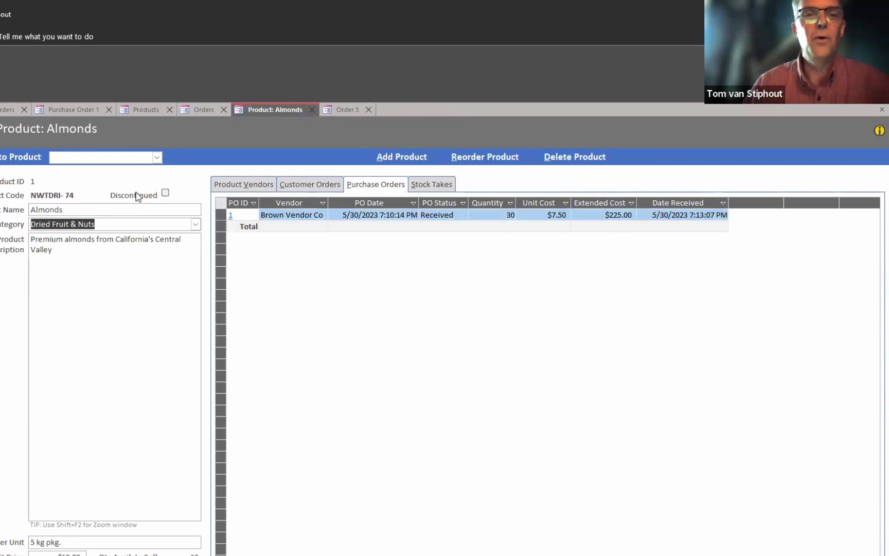
- Return to the Adatum order and add a line item with category Baked Goods & Mixes and product Cake Mix
click(352, 109)
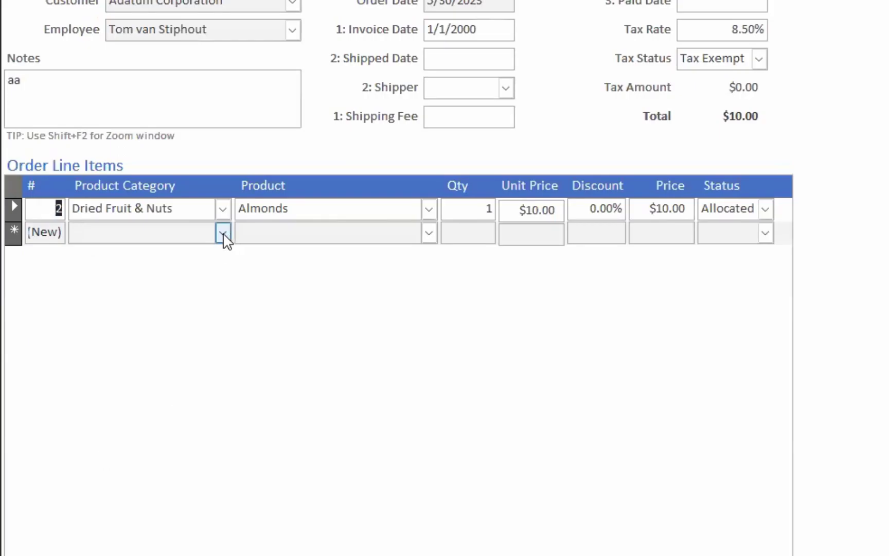
click(221, 234)
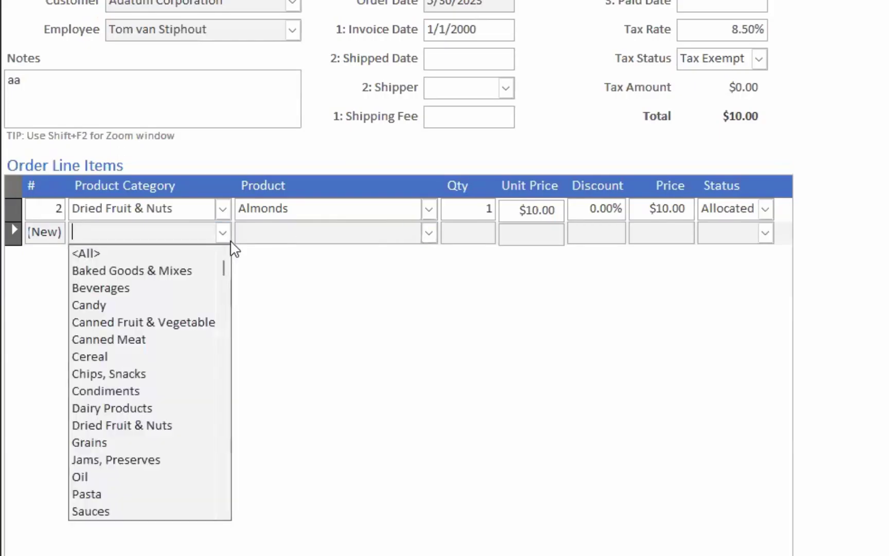
click(146, 275)
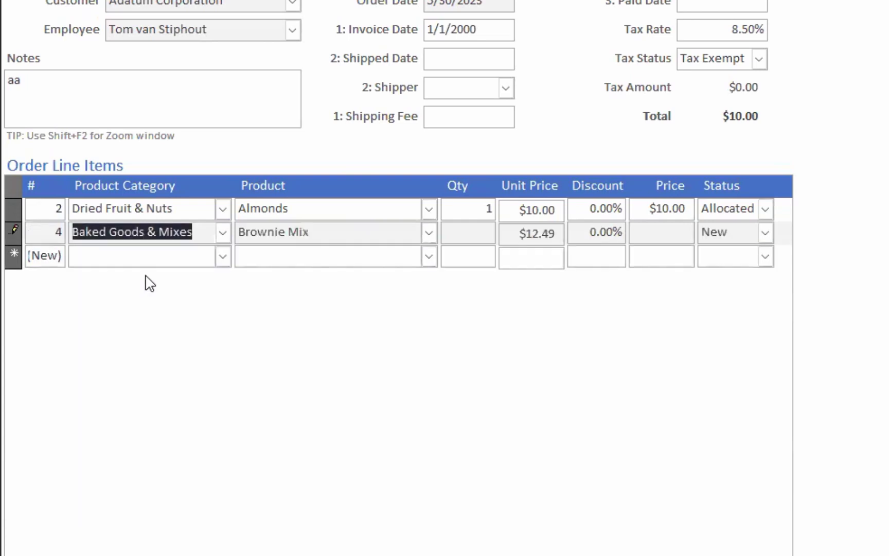
click(428, 232)
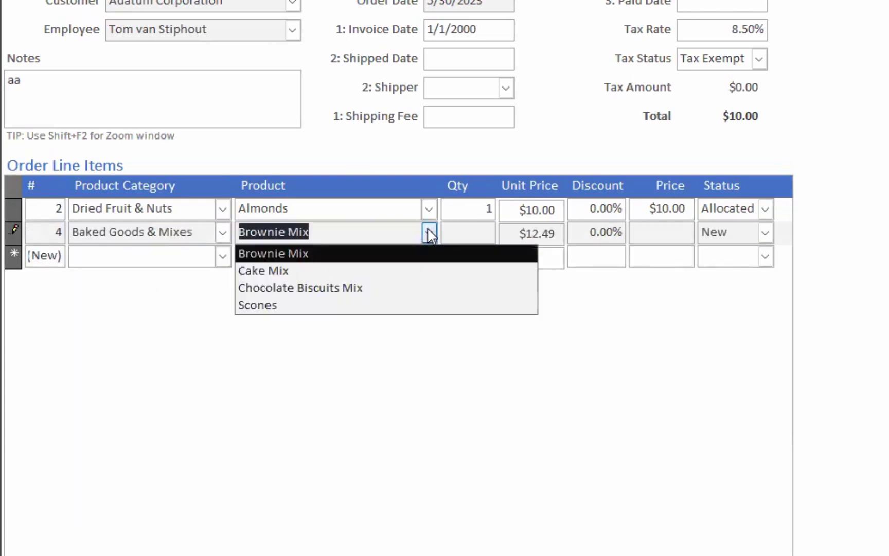
click(368, 270)
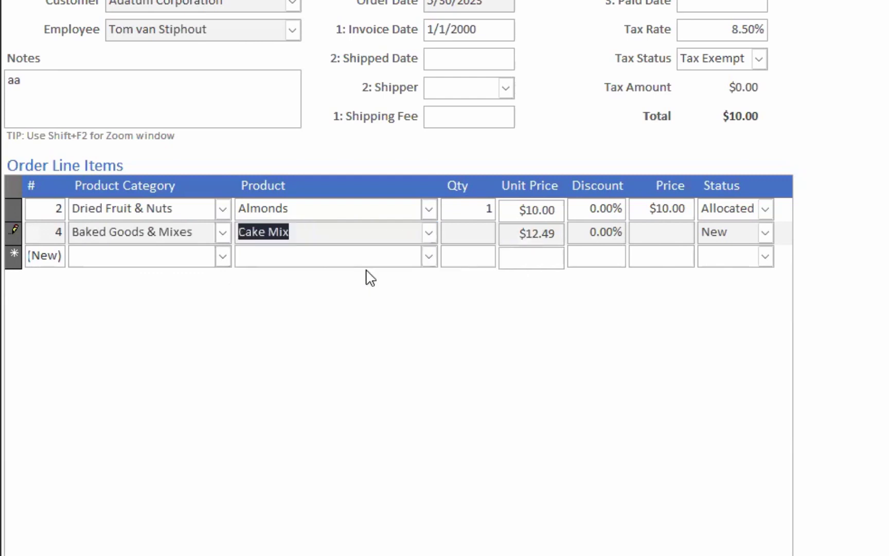
- Change the new line item's category to Beverages, view its product choices, and try to leave the line without a quantity
click(223, 233)
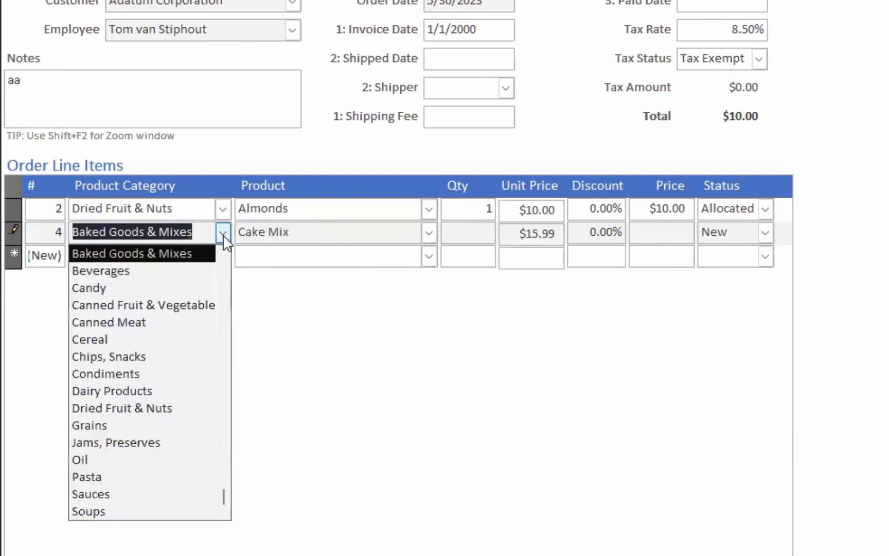
click(184, 271)
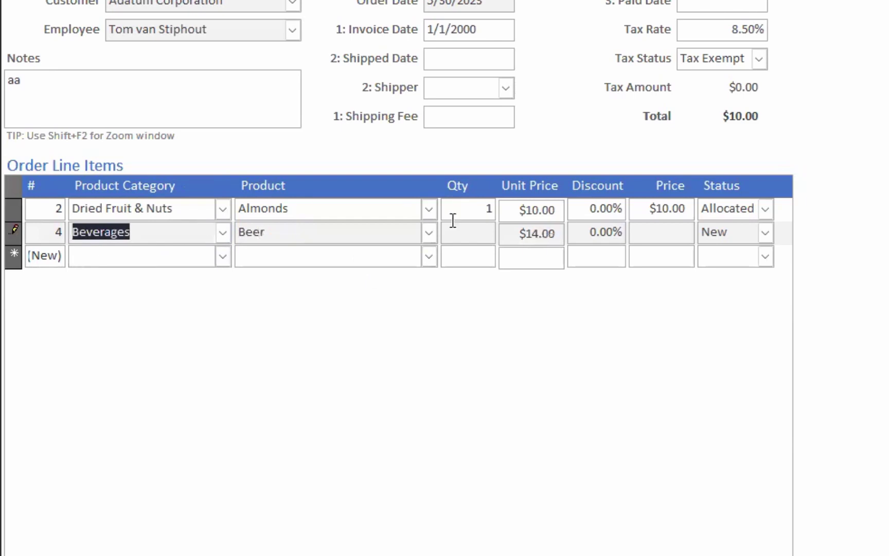
click(431, 232)
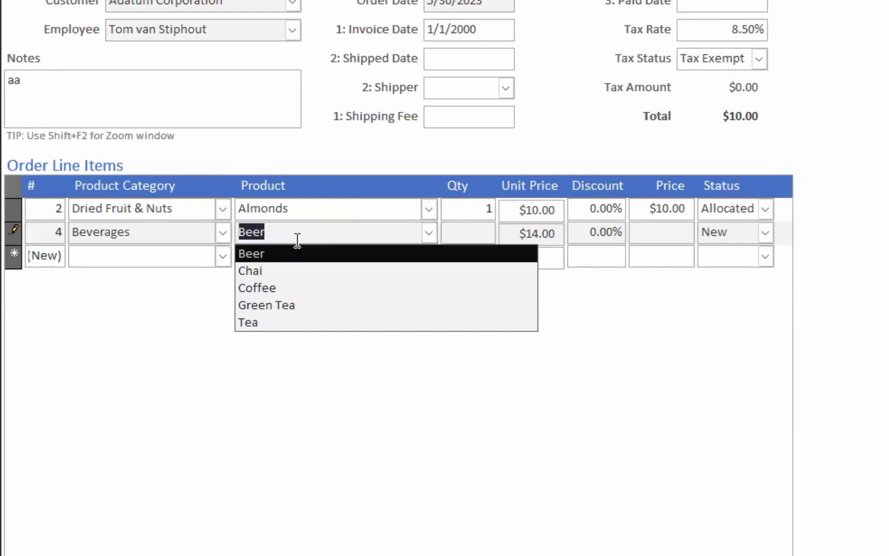
click(302, 210)
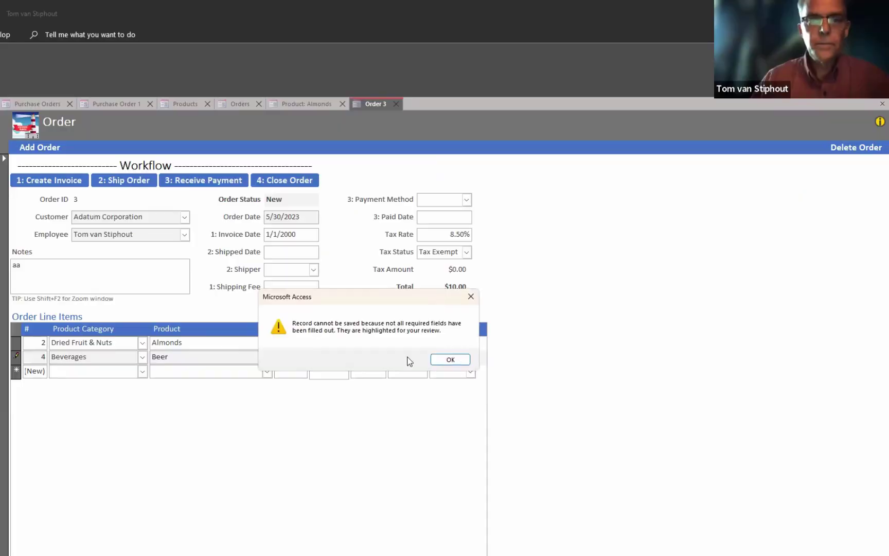
click(451, 359)
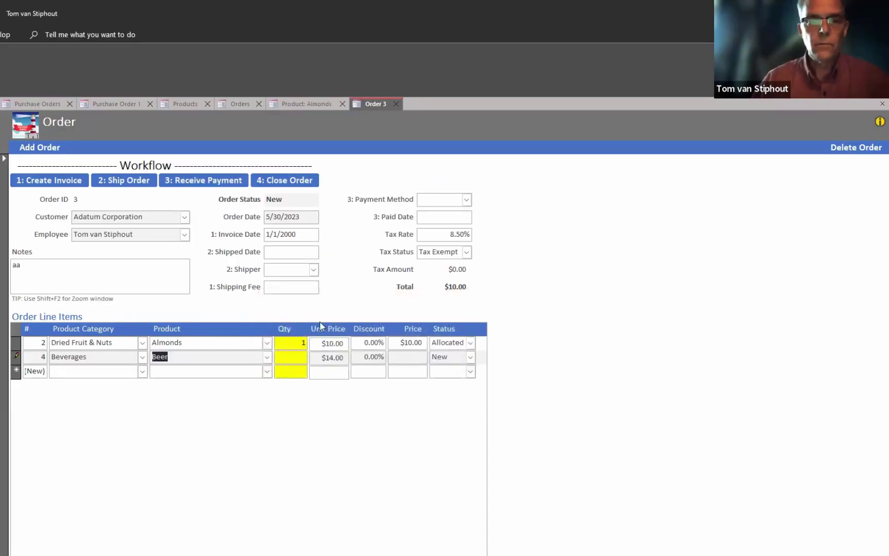
- Set the Beer line's quantity to 2 and save the line item
click(291, 357)
text(2)
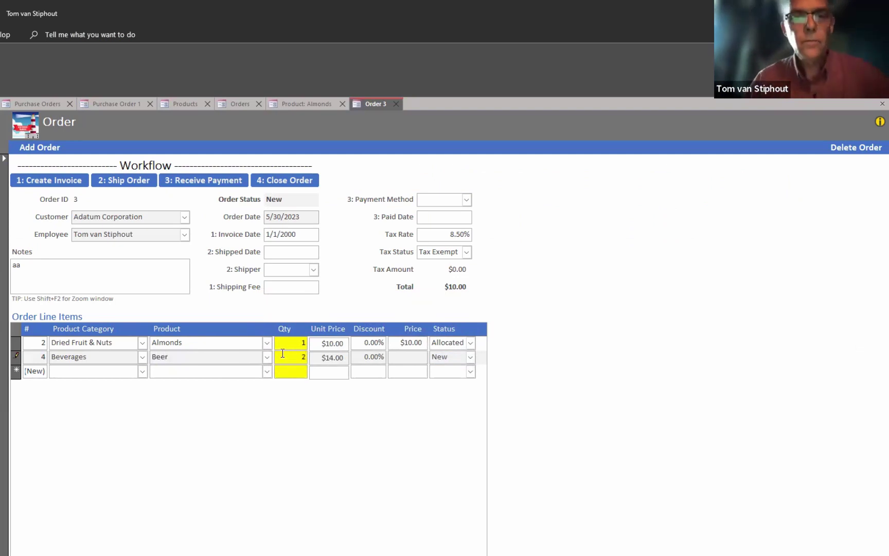
key(Return)
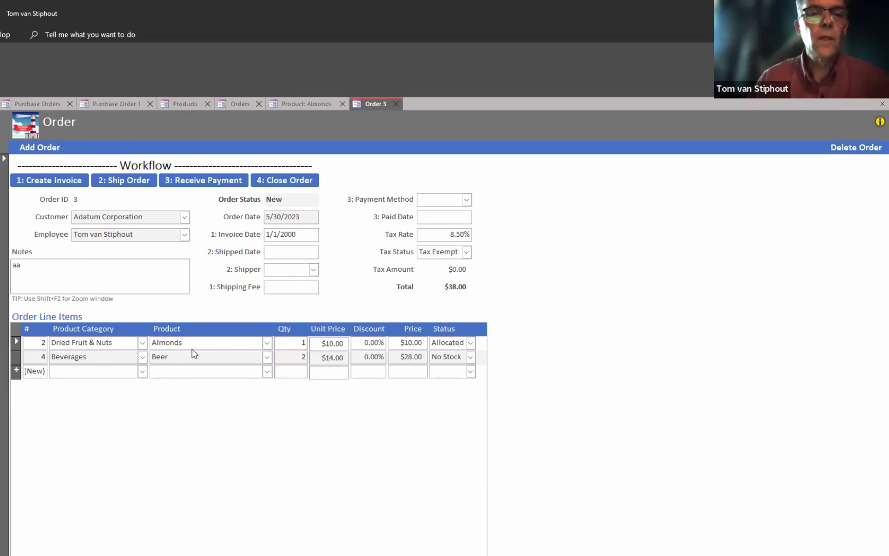
- Compare the product choices offered on the Almonds line with those offered on the Beer line
double_click(180, 341)
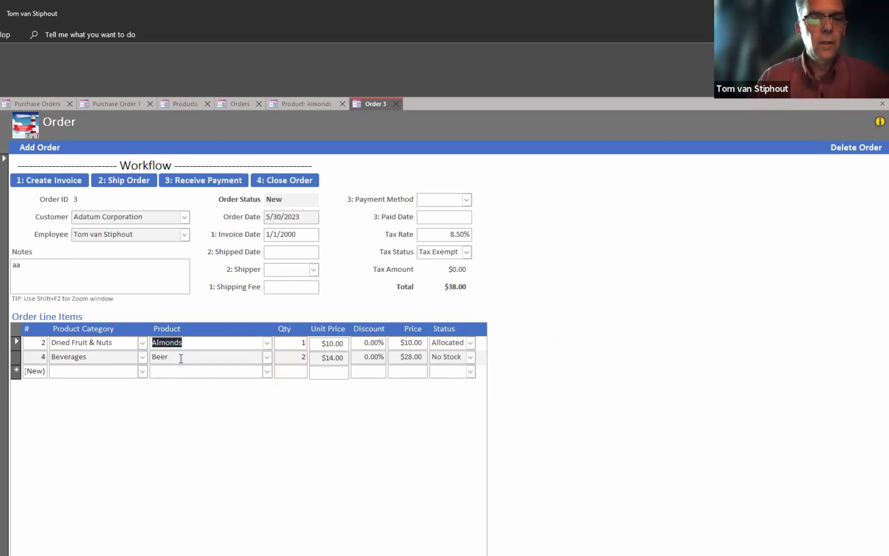
double_click(181, 357)
double_click(180, 341)
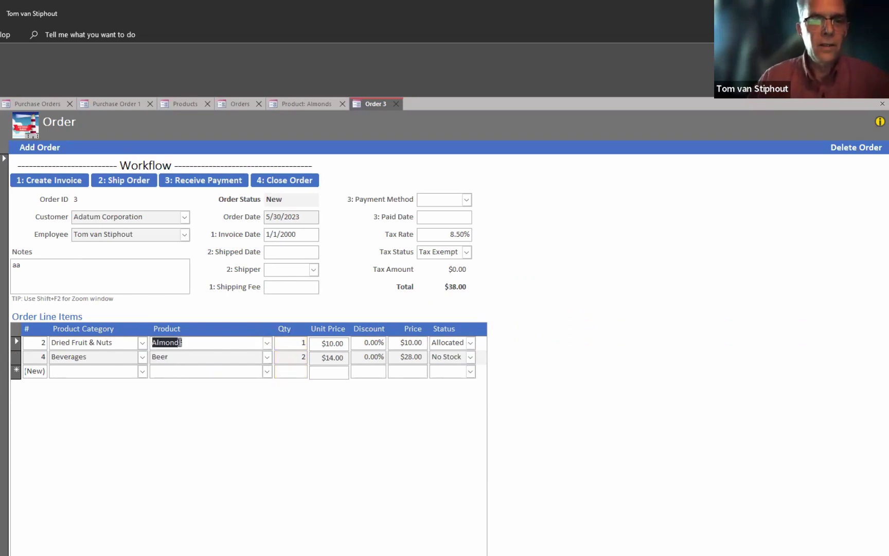
click(267, 342)
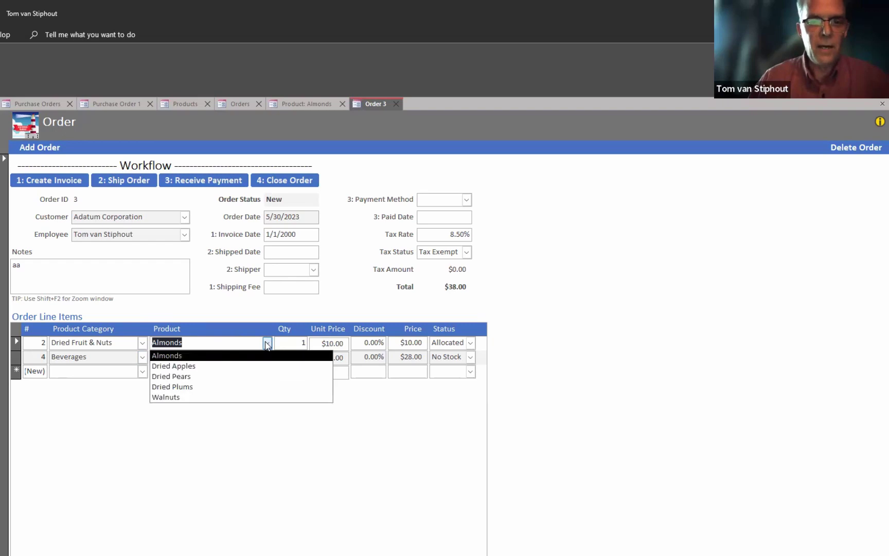
click(266, 343)
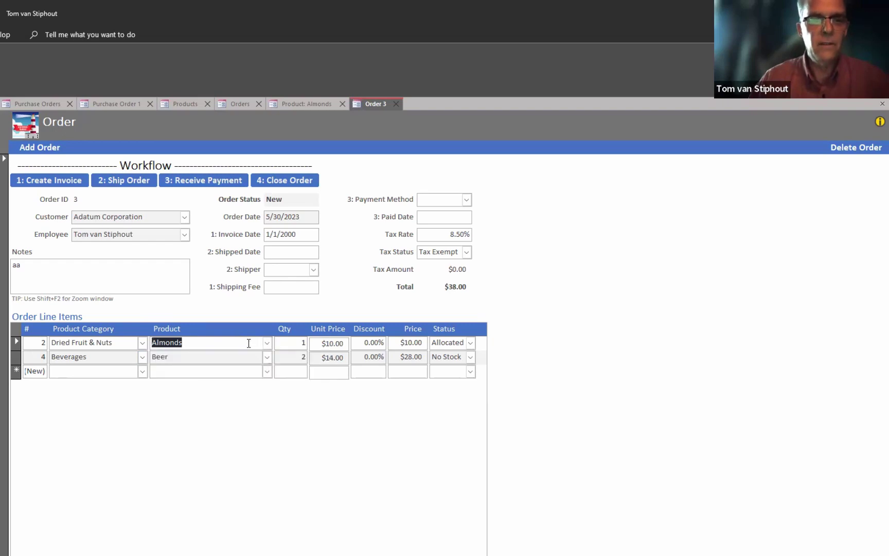
double_click(247, 355)
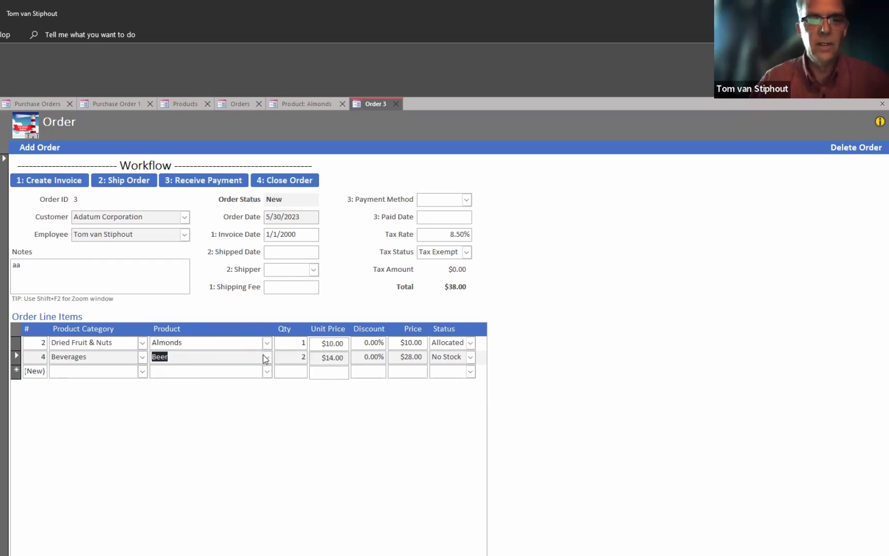
click(266, 357)
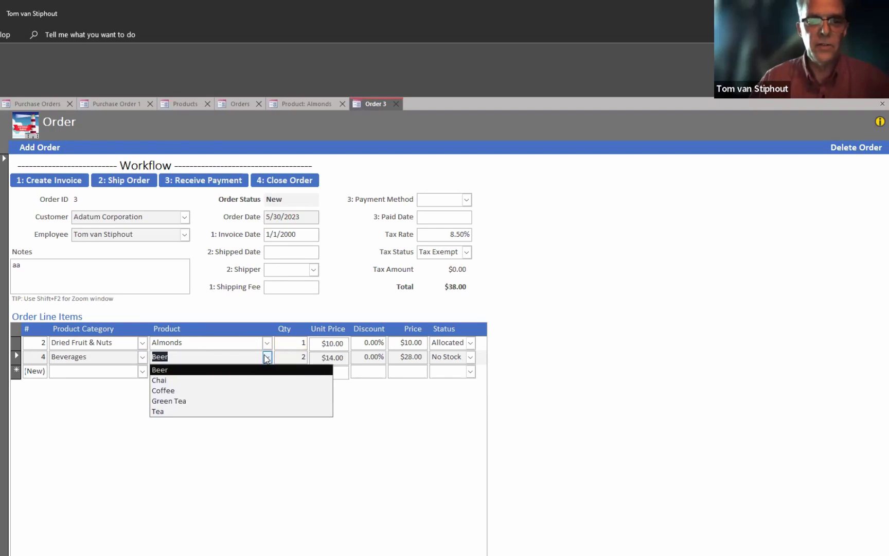
click(267, 357)
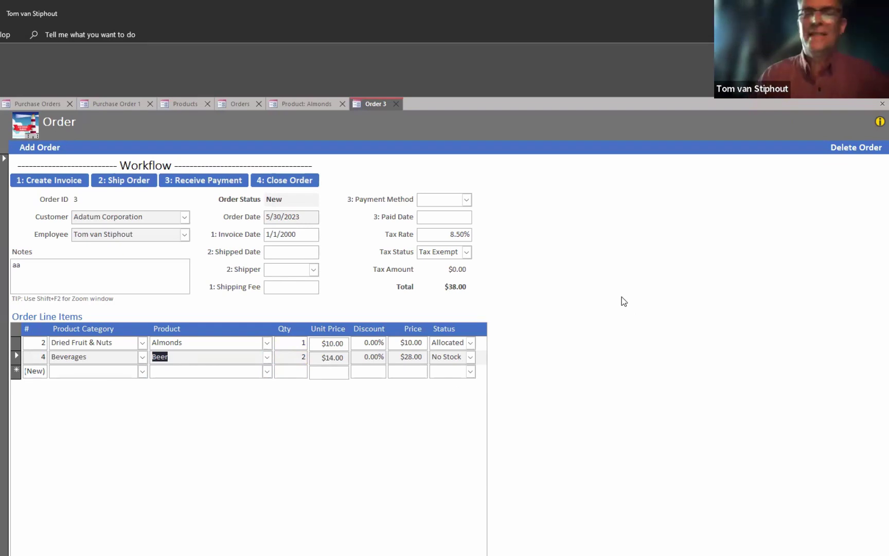
- Open the Adventure Works Cycles order from the Orders list and switch between it and the Adatum order
right_click(379, 103)
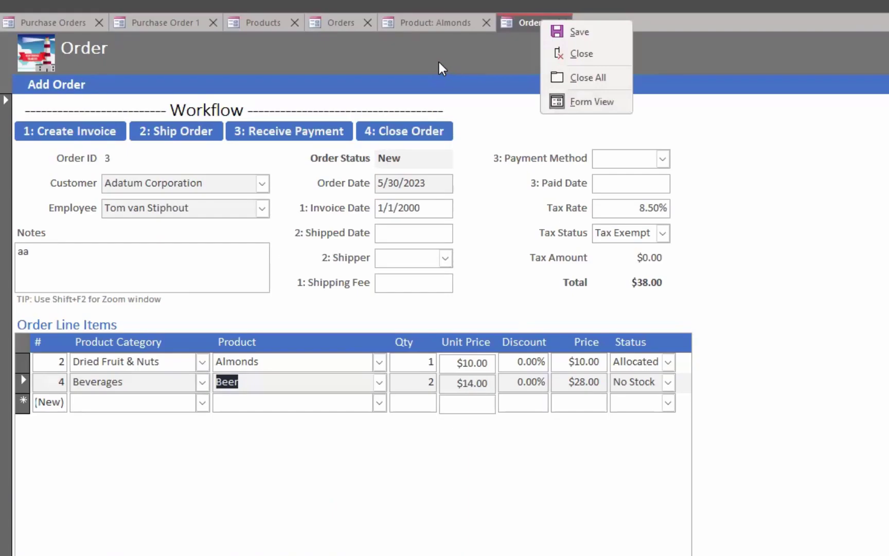
click(448, 60)
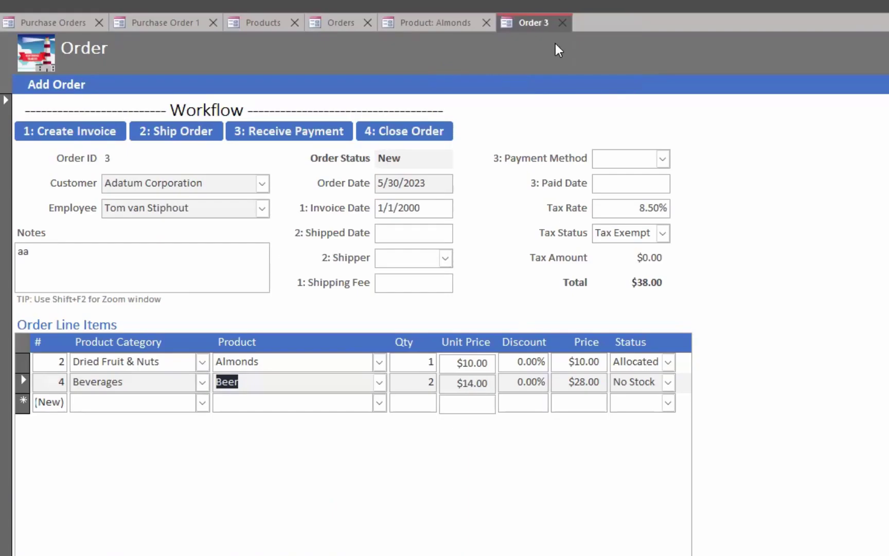
click(340, 23)
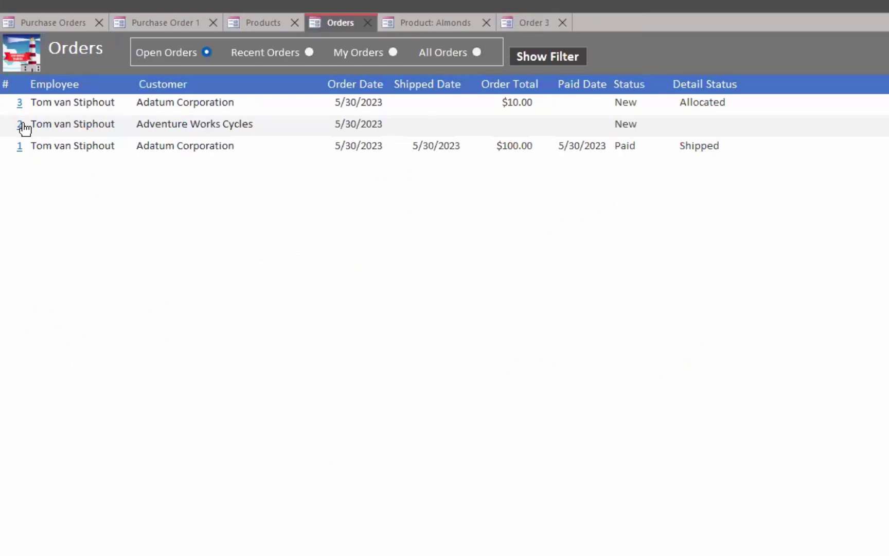
click(19, 123)
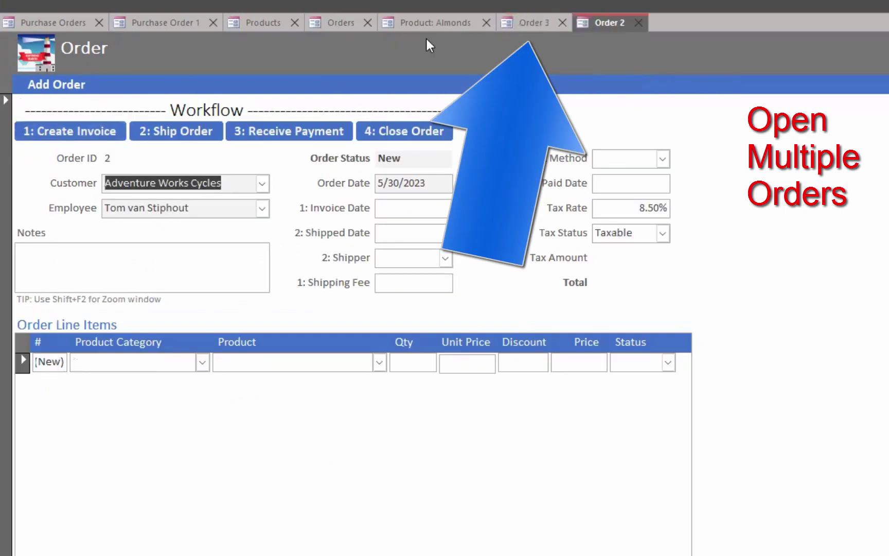
click(528, 19)
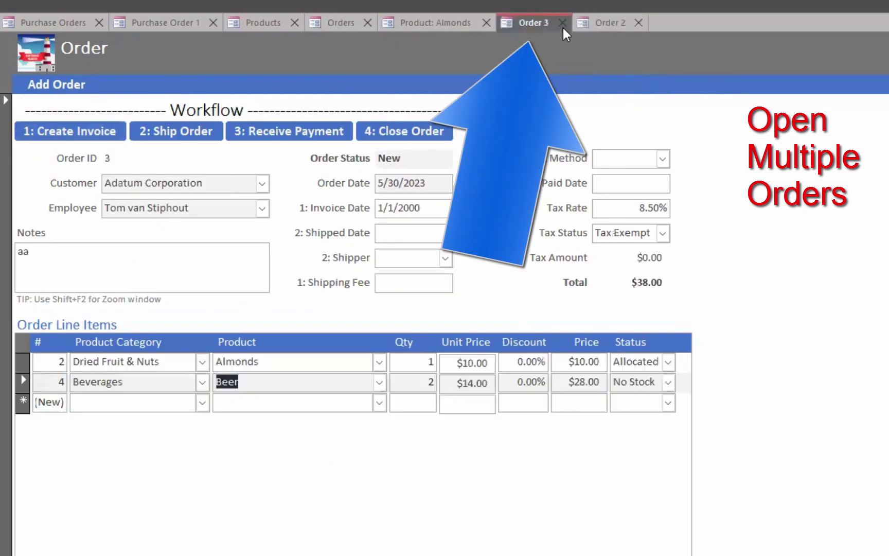
click(614, 23)
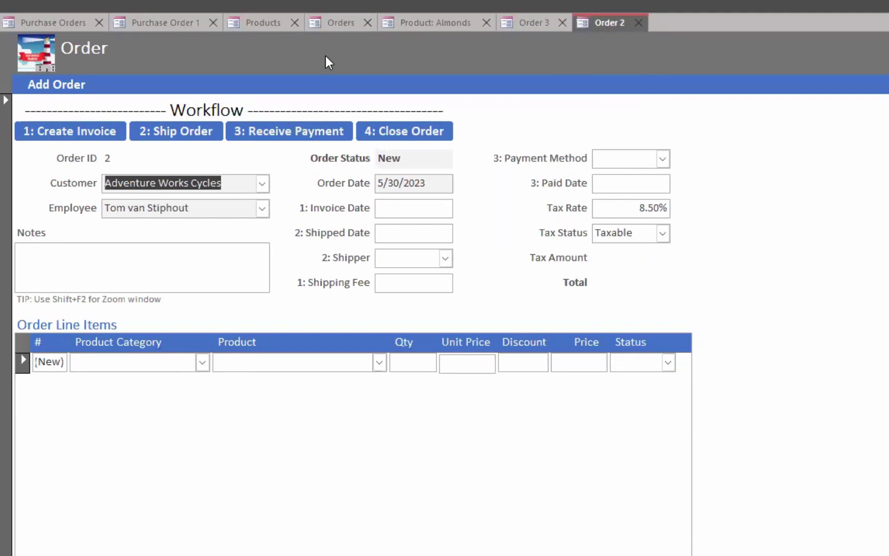
- Close both open orders and open the frmOrderDetails form in Design view
click(639, 23)
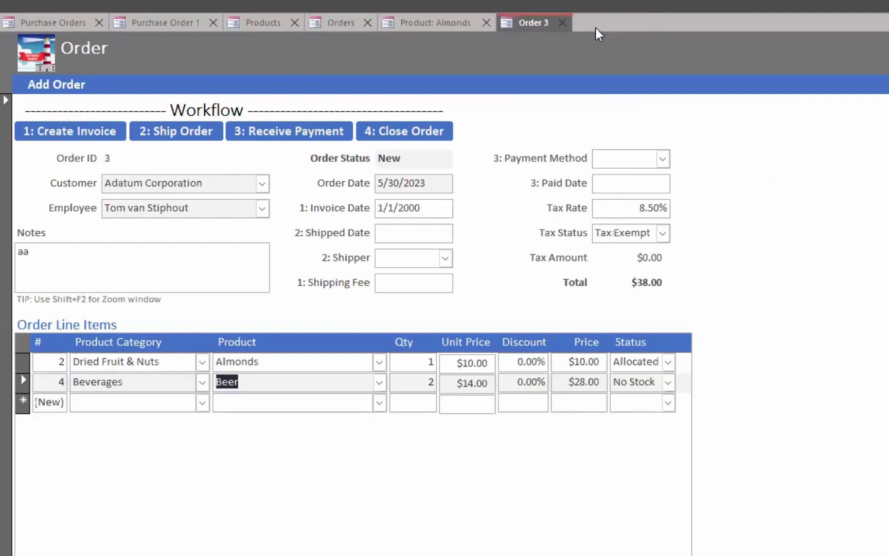
click(564, 23)
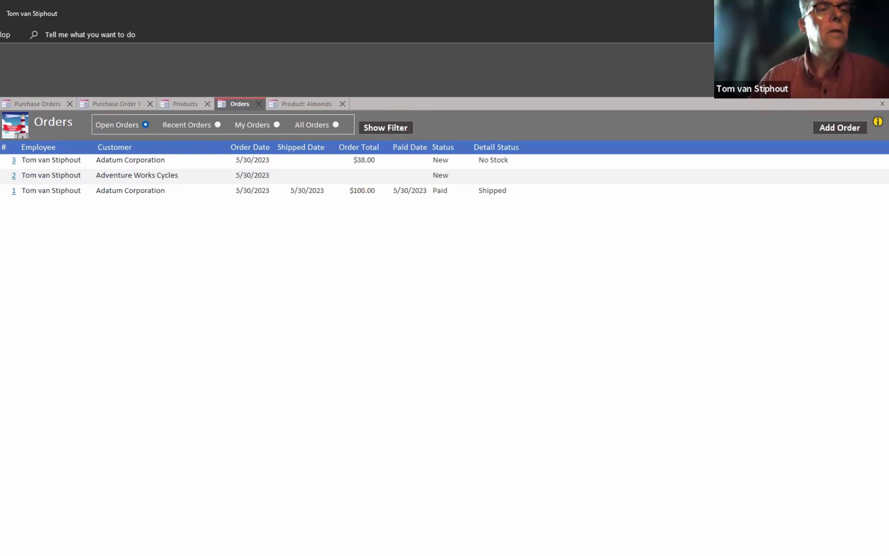
right_click(0, 190)
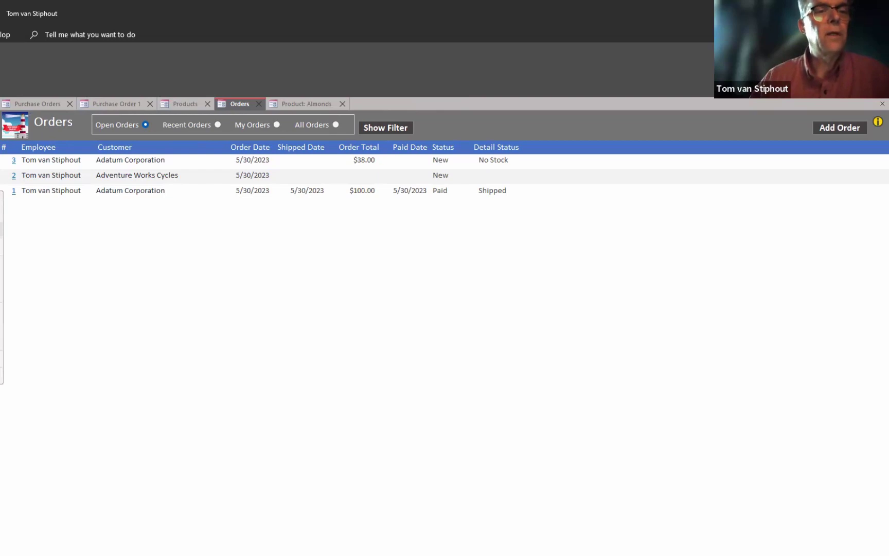
click(1, 202)
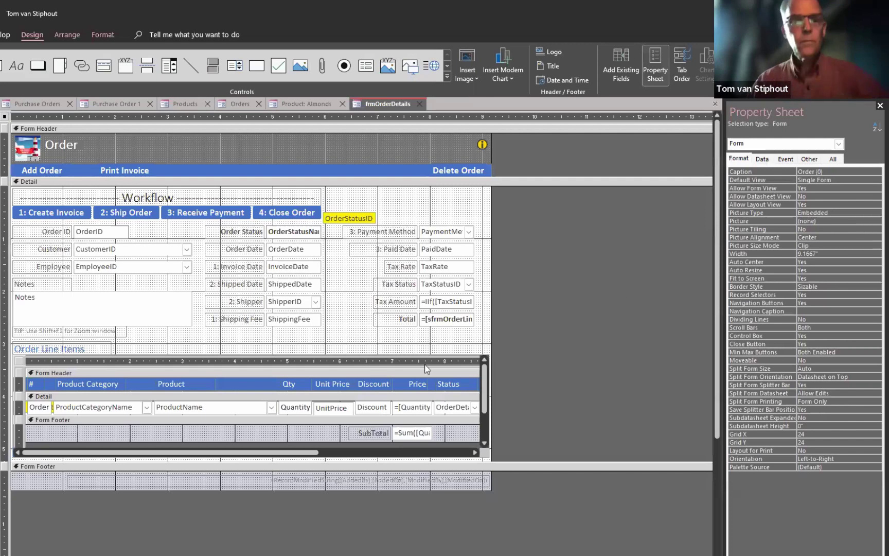
- Open the sfrmOrderLineItems subform in its own window and increase the height of its Detail section
right_click(17, 366)
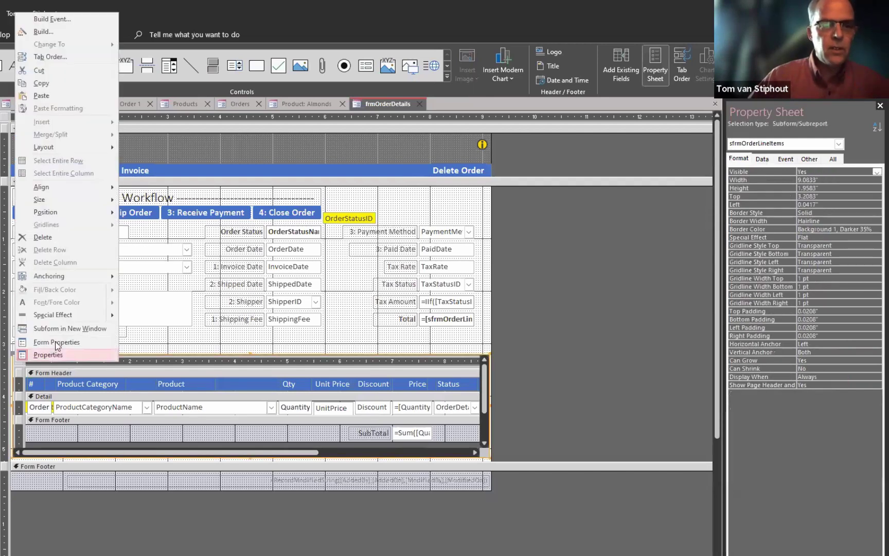
click(82, 330)
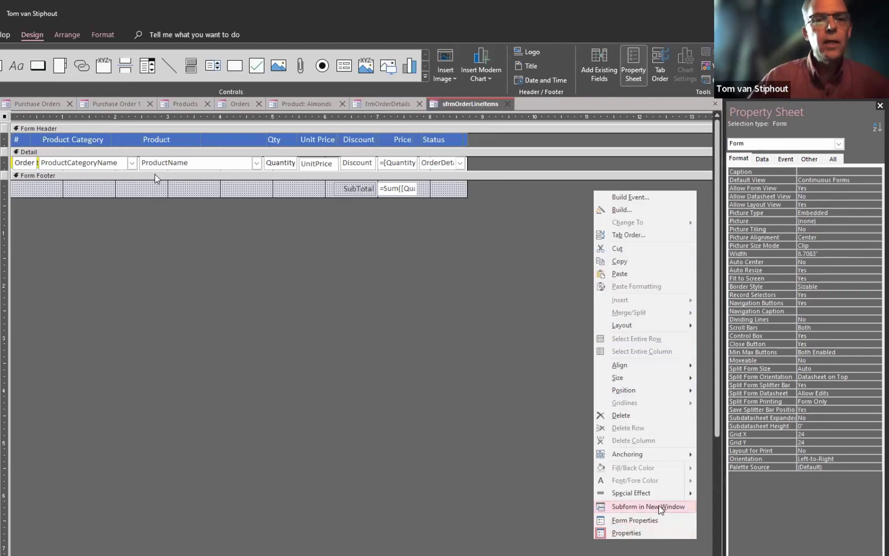
drag(154, 170, 159, 193)
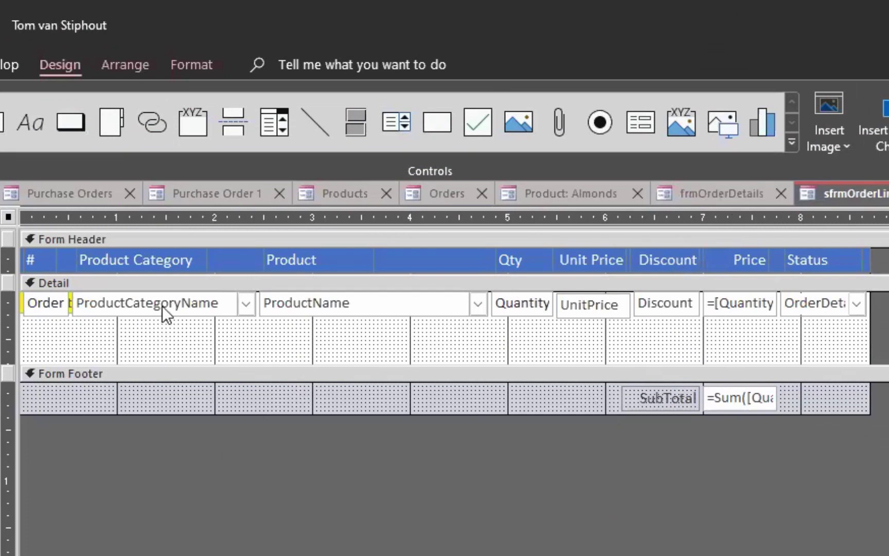
- Move the ProductCategoryName and ProductName text boxes below the combo boxes they cover, and select the unbound category combo box
drag(160, 310, 158, 338)
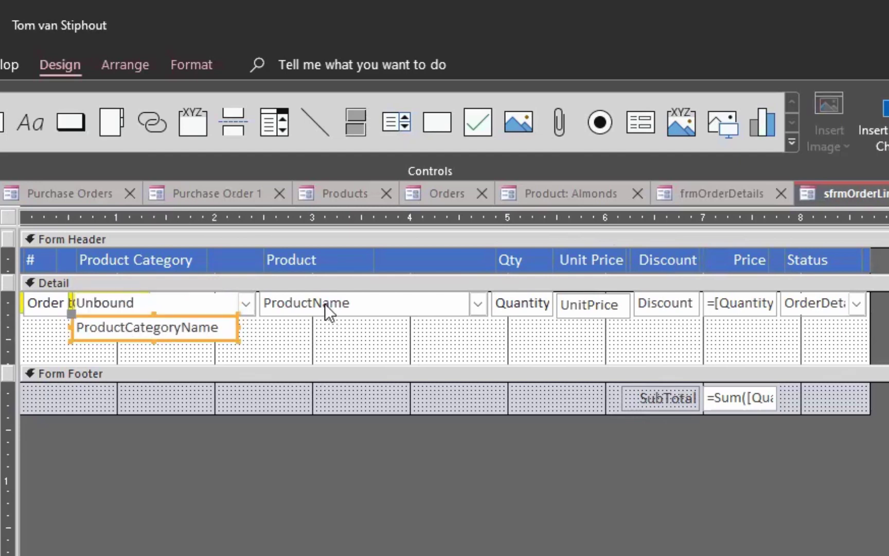
drag(316, 303, 318, 327)
click(519, 334)
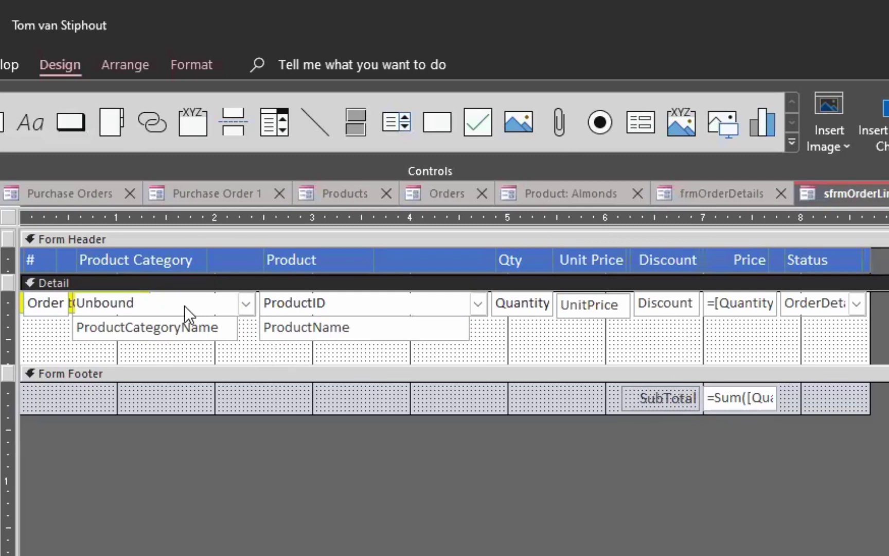
click(214, 304)
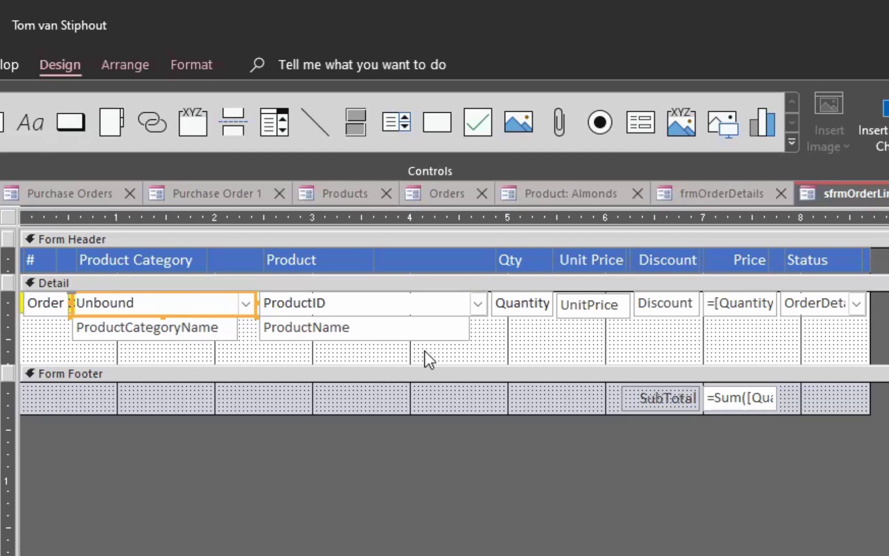
- Open the ProductID combo box's row source query, qrycboProducts, in the query builder
click(424, 301)
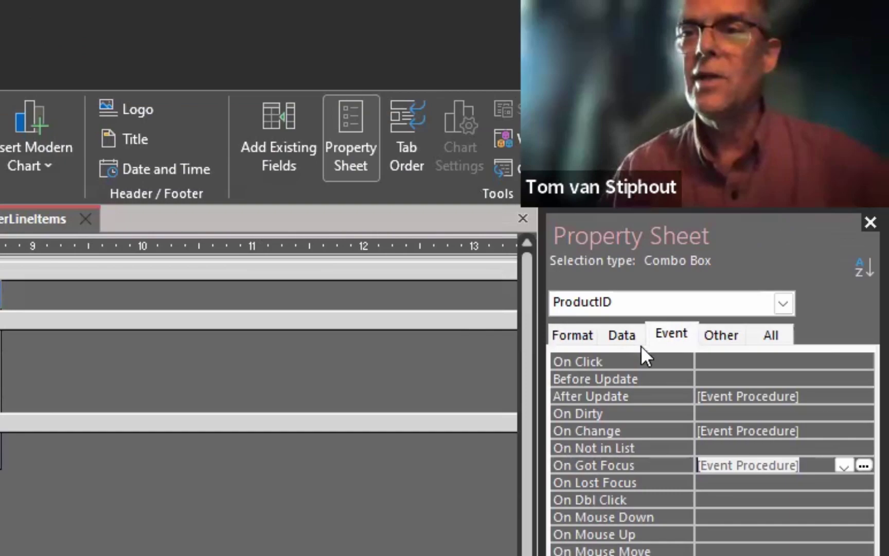
click(764, 159)
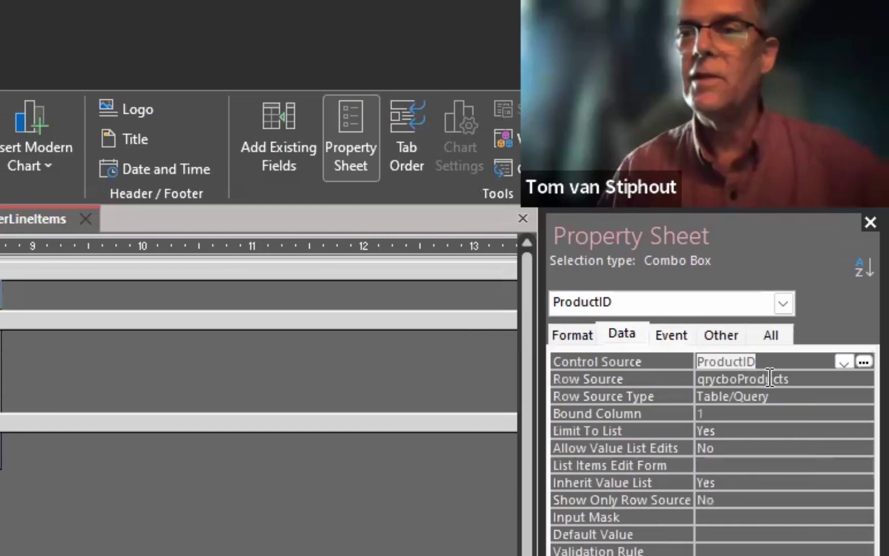
click(811, 379)
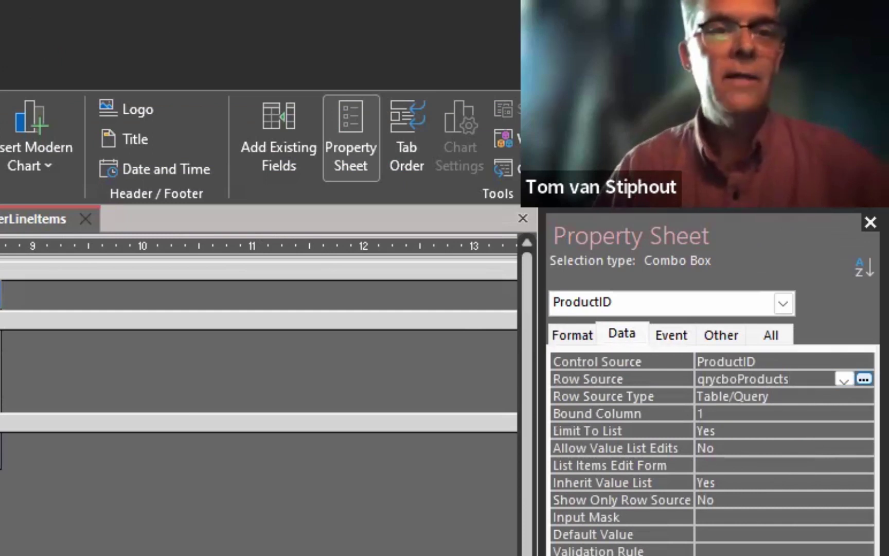
click(864, 379)
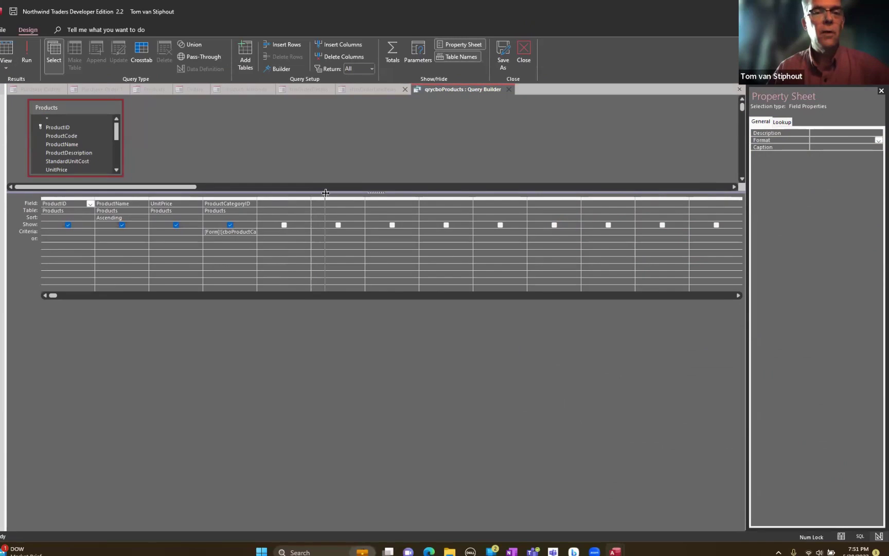
- Widen the ProductCategoryID column to examine its full criteria expression, and close the query builder
drag(325, 193, 325, 197)
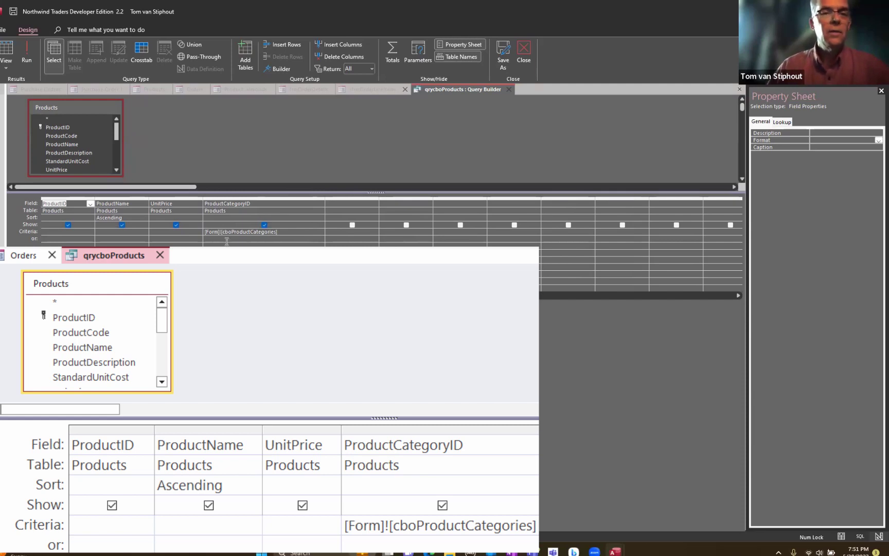
click(263, 231)
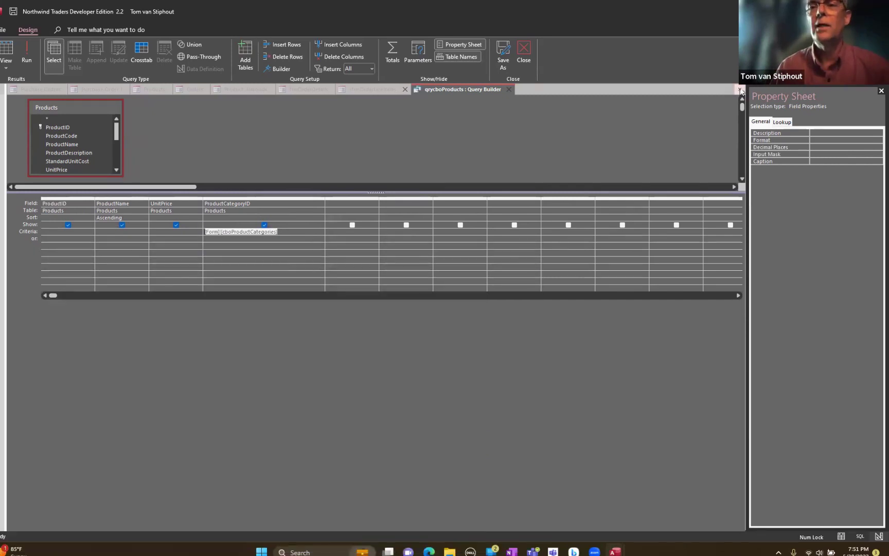
click(739, 89)
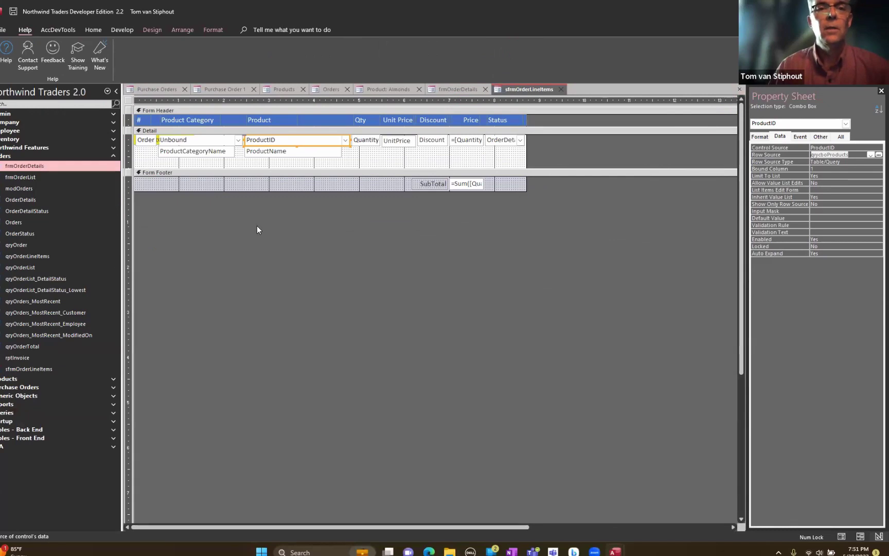
- Close the sfrmOrderLineItems subform without saving its design changes, and close the frmOrderDetails form
click(741, 89)
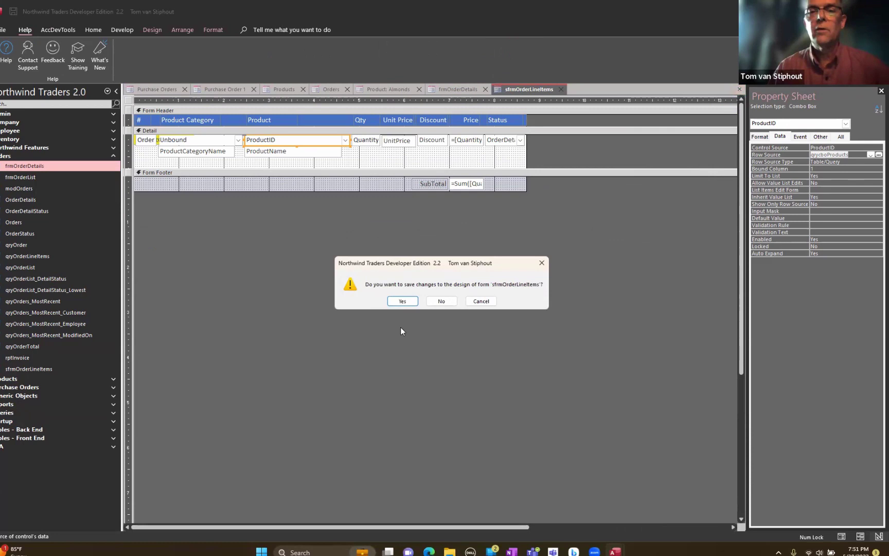
click(445, 302)
click(736, 89)
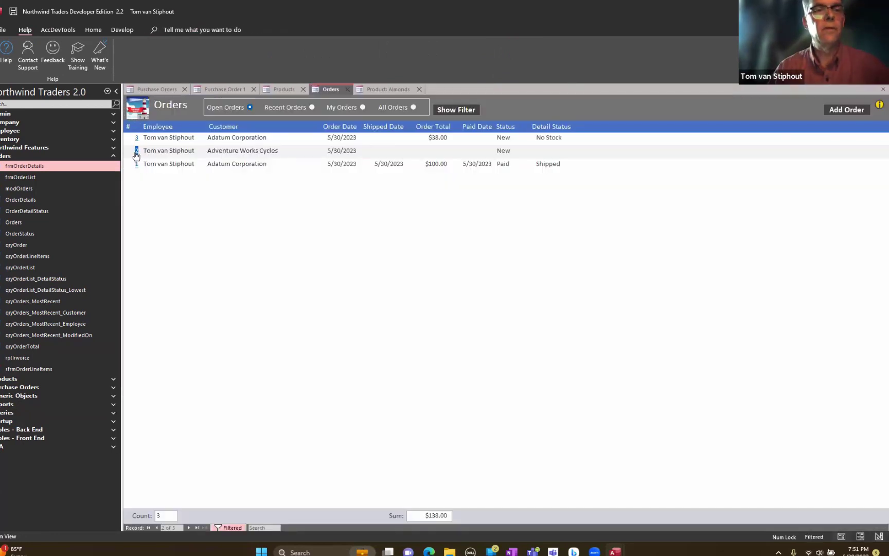
- Open the Adventure Works Cycles order and expand the Programming Orders section of its online form documentation
click(136, 150)
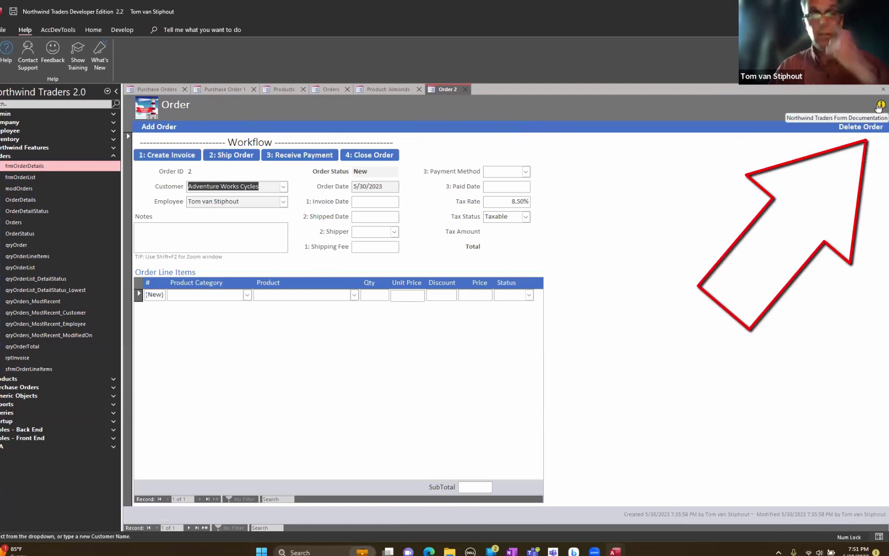
click(879, 106)
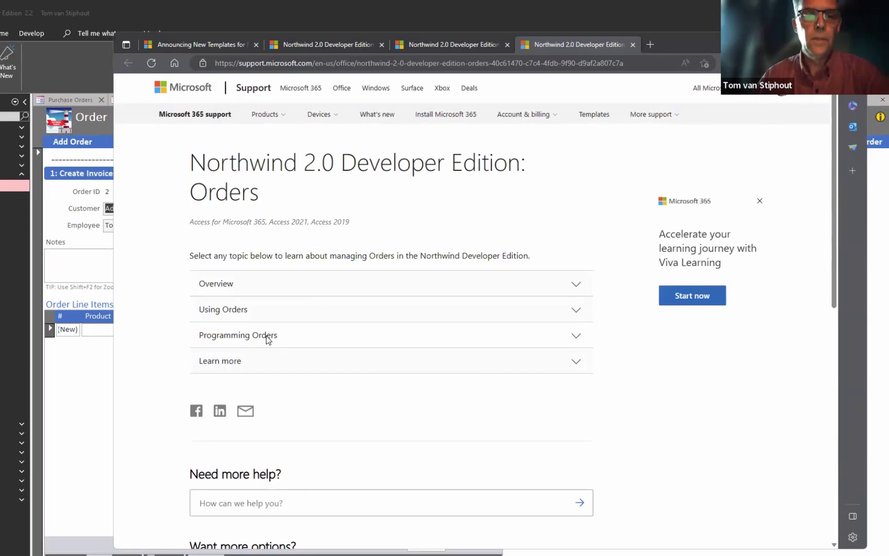
click(267, 337)
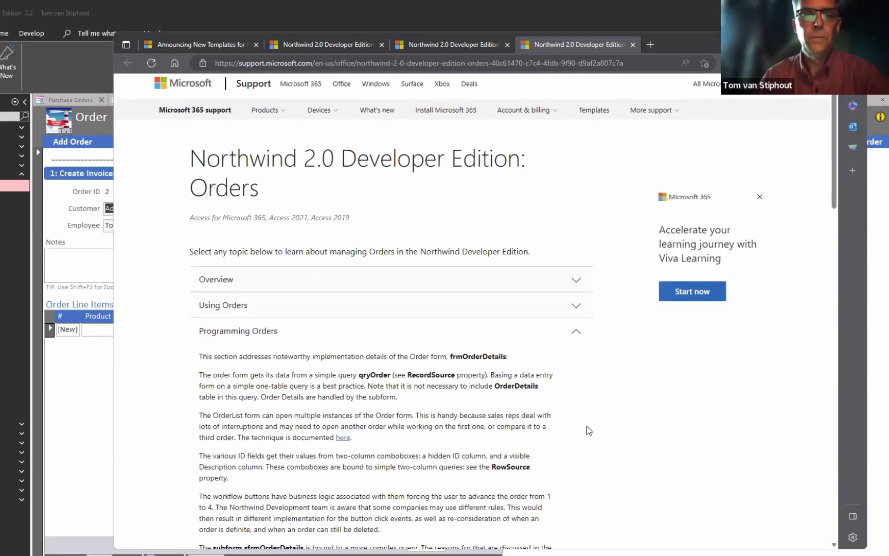
- Find the Cascading Comboboxes section in the documentation and highlight the sentence introducing the four steps of the technique
scroll(580, 419, down, 9)
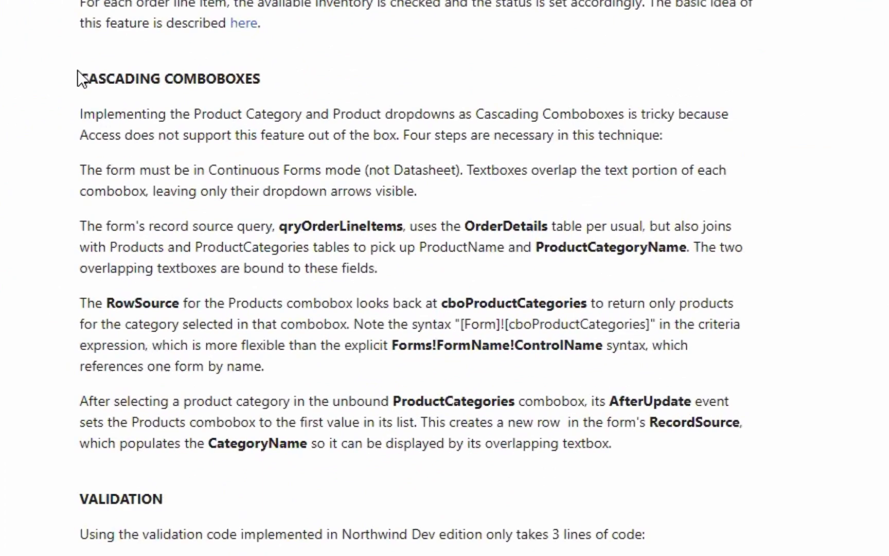
drag(198, 215, 235, 244)
drag(176, 180, 332, 458)
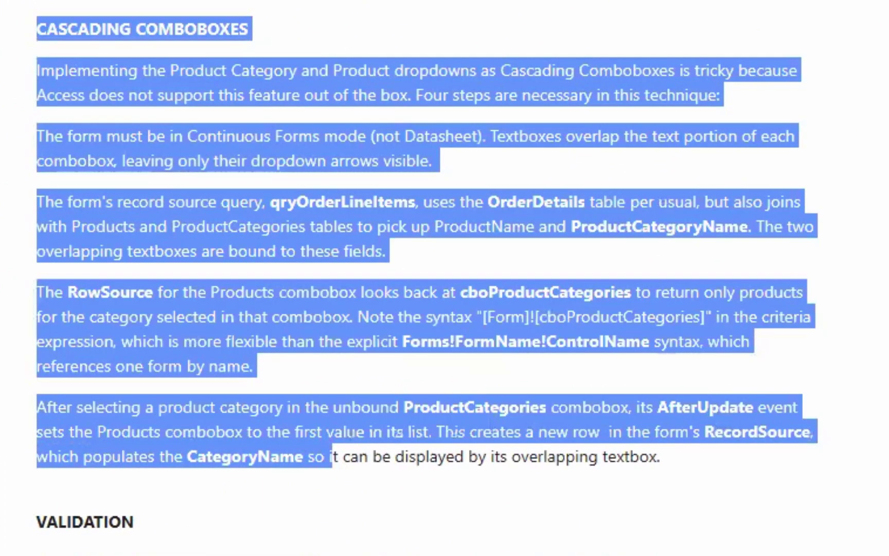
click(437, 197)
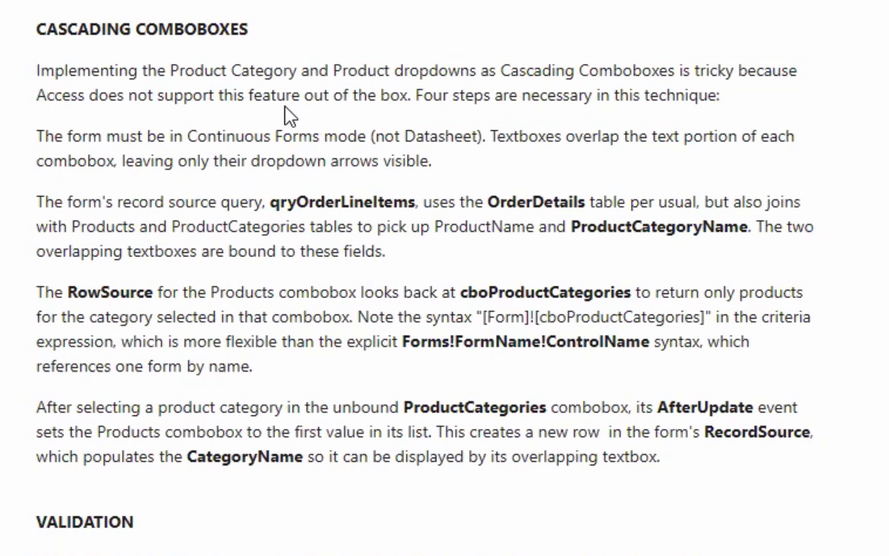
drag(419, 94, 733, 105)
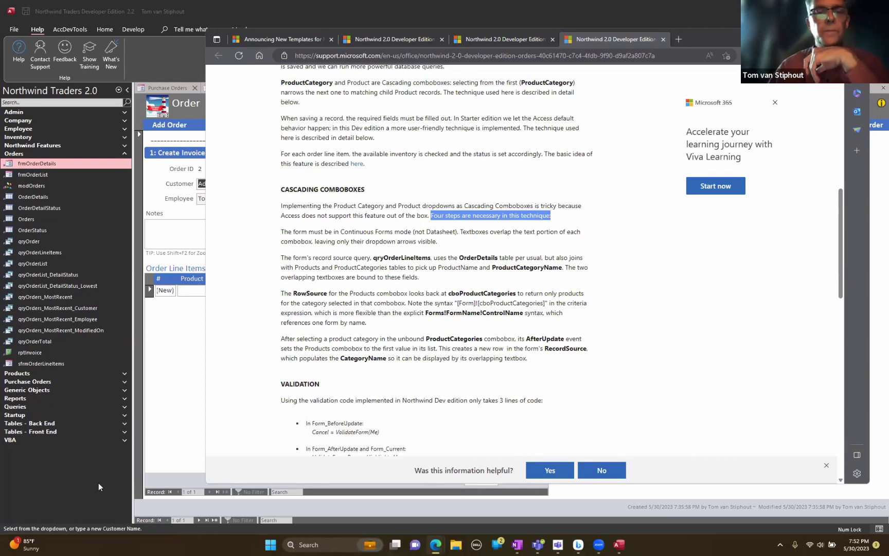
- Switch back to Access and open the Northwind 2.0 Developer Edition template tutorial
click(184, 441)
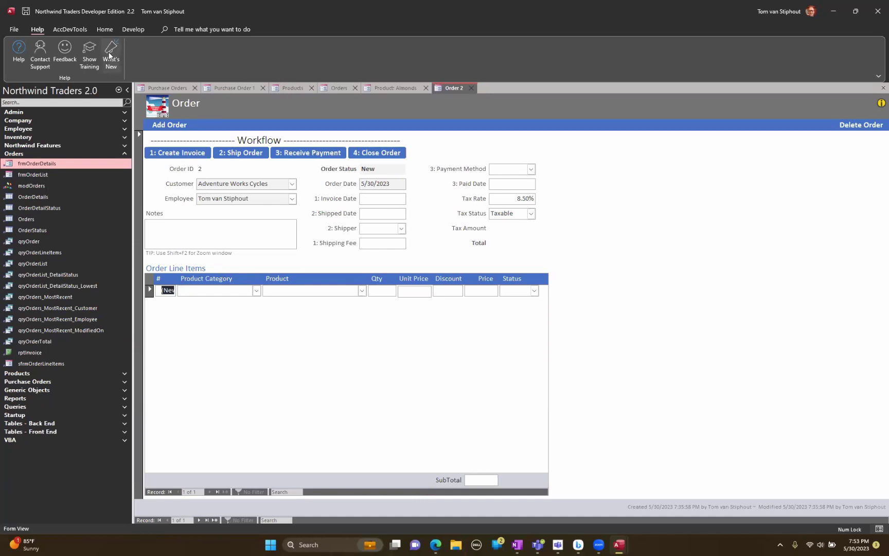
click(105, 30)
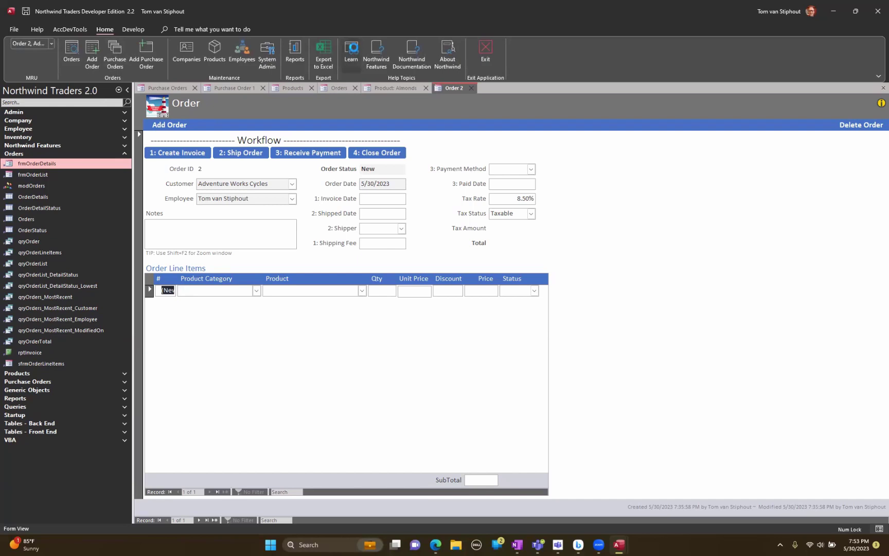
click(351, 50)
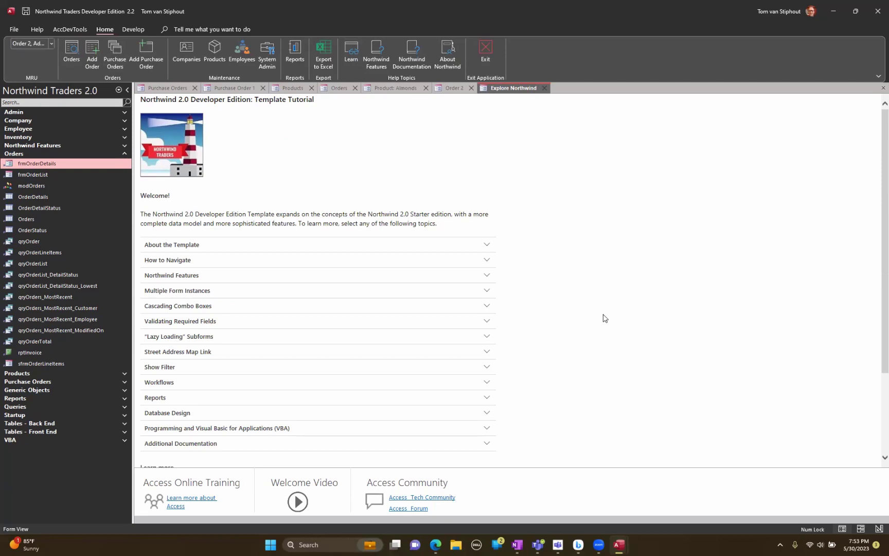
- Check the presentation notes in OneNote, return to the tutorial, and switch to the Zoom meeting window
click(517, 545)
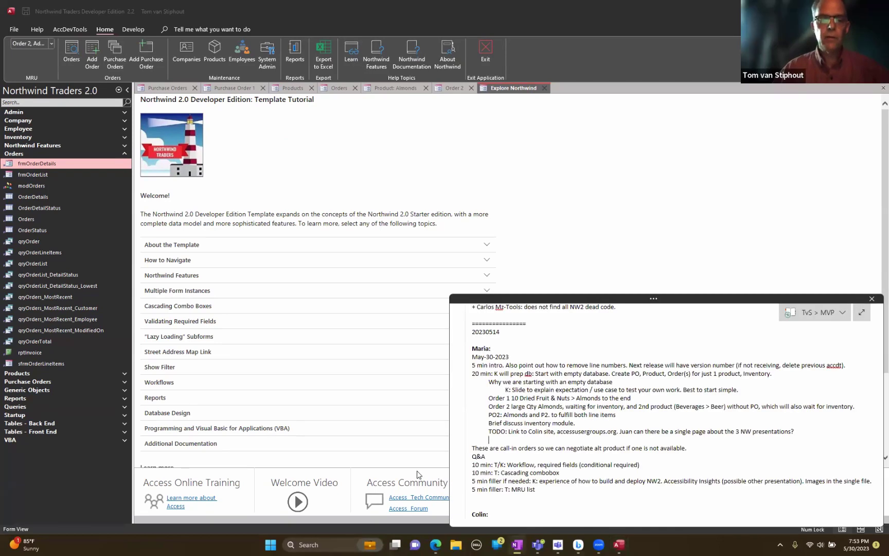
click(417, 474)
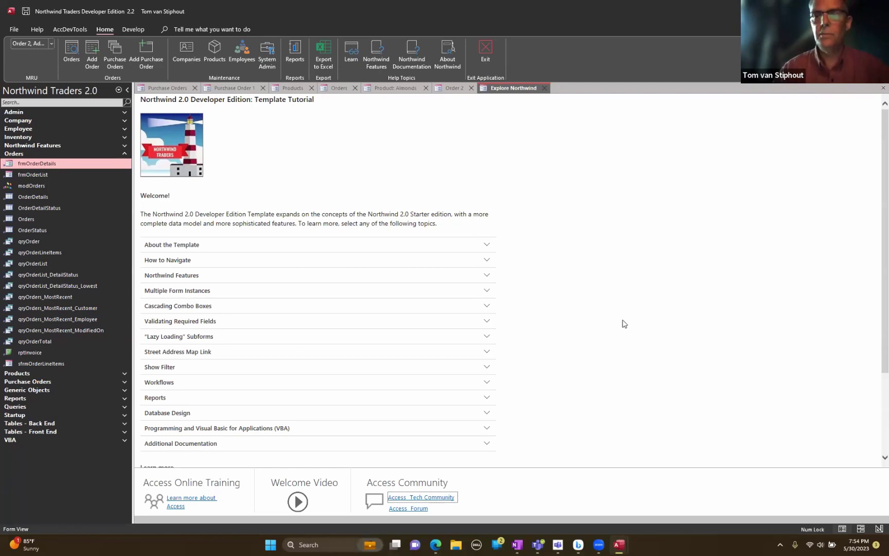
mouse_move(600, 544)
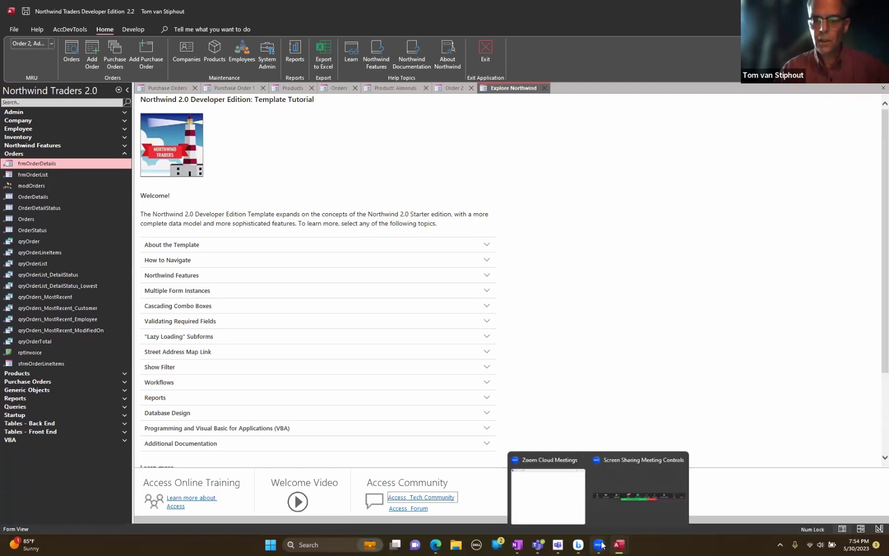
click(553, 489)
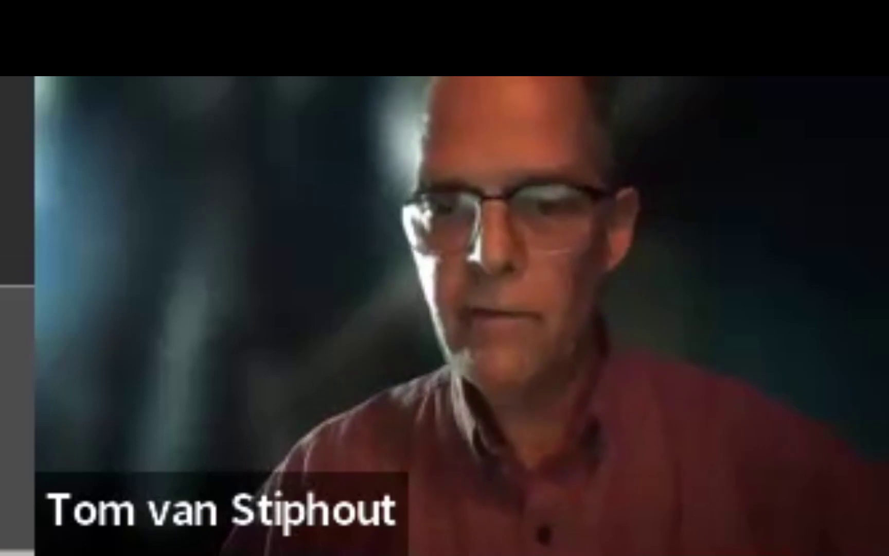
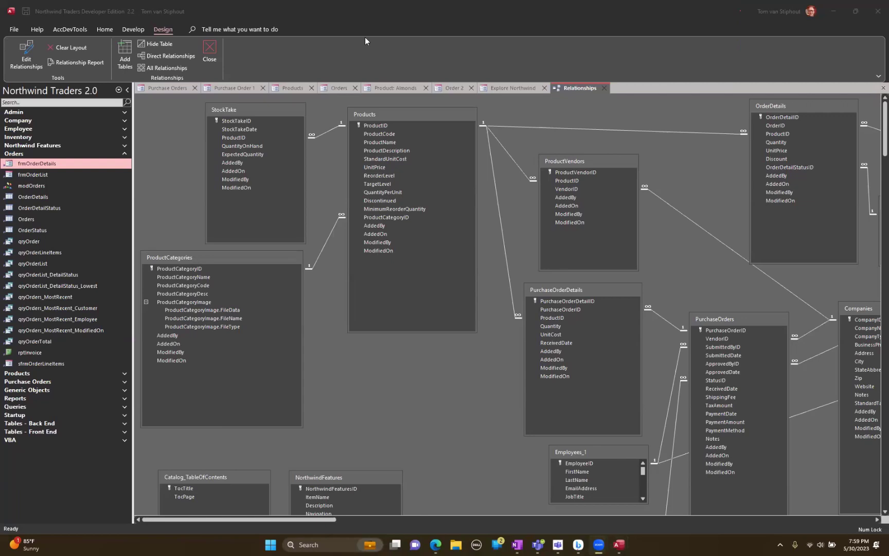
- Leave the Relationships diagram for the open forms and point out the Payment Method and Paid Date fields on Order 2
click(706, 8)
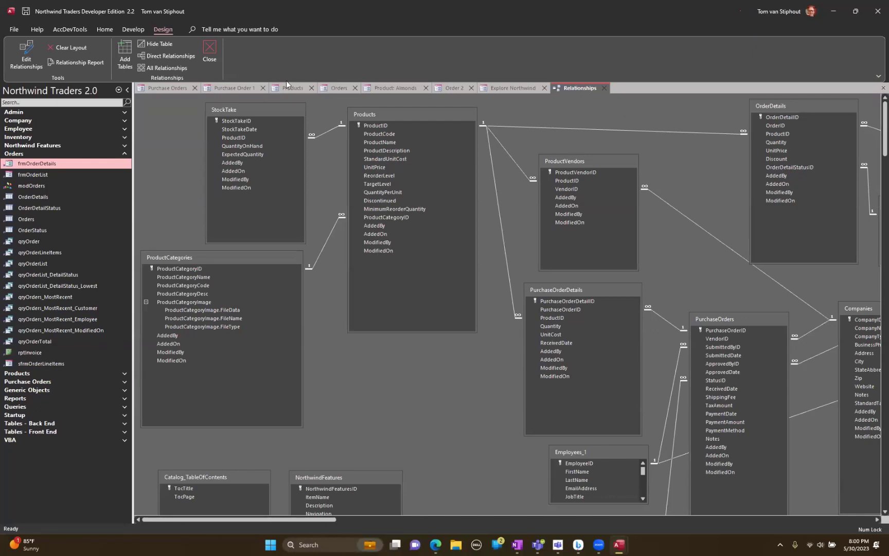
click(244, 88)
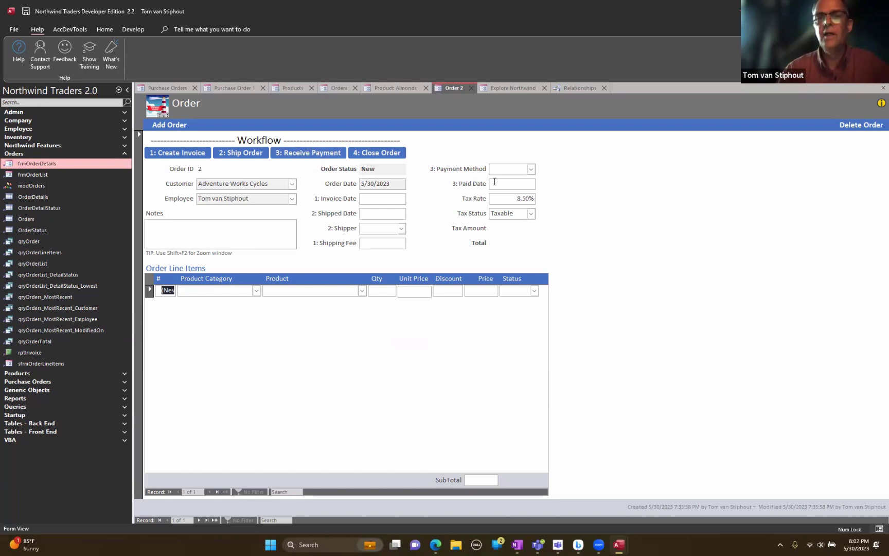
click(498, 168)
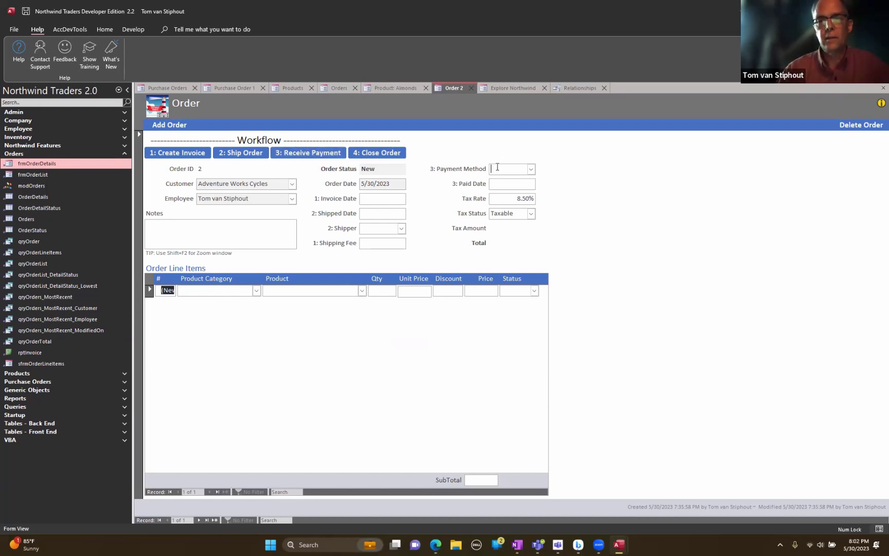
click(495, 183)
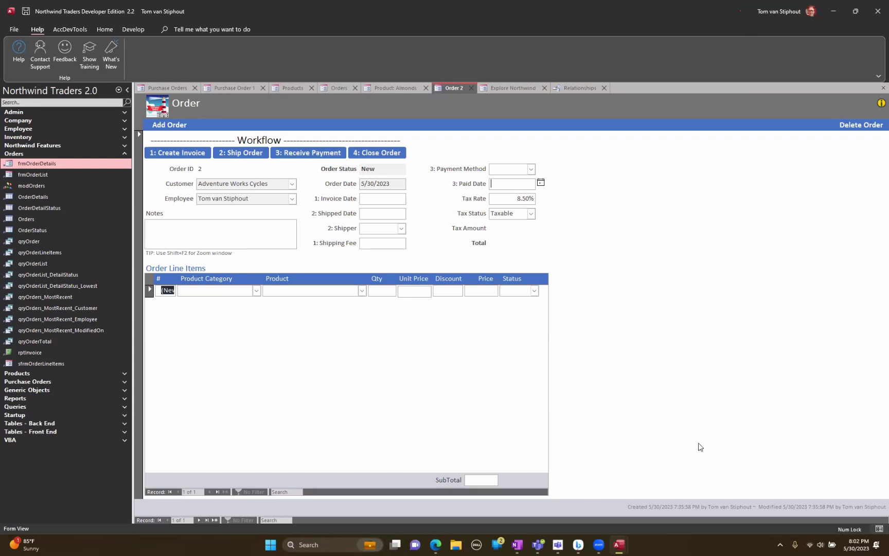
- Switch to the Visual Basic editor and open the modStartup module to show its note about line numbers
mouse_move(622, 545)
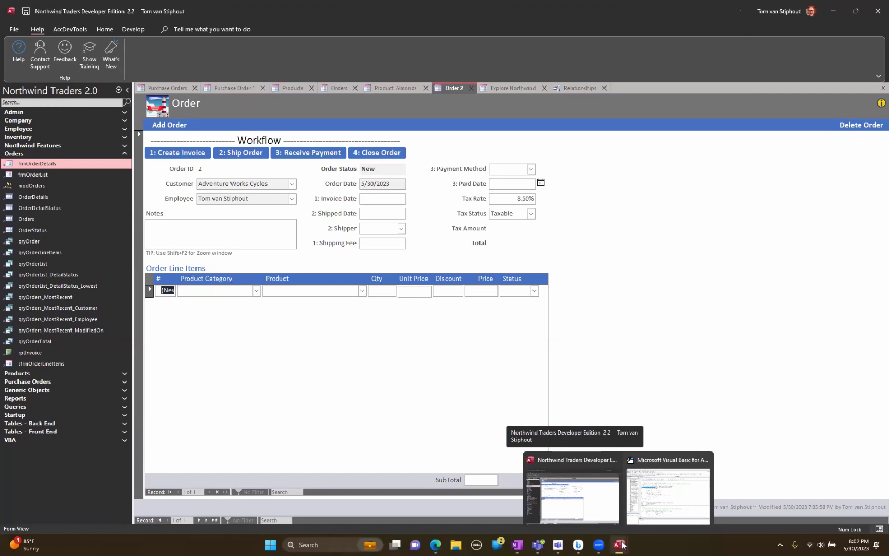
click(689, 496)
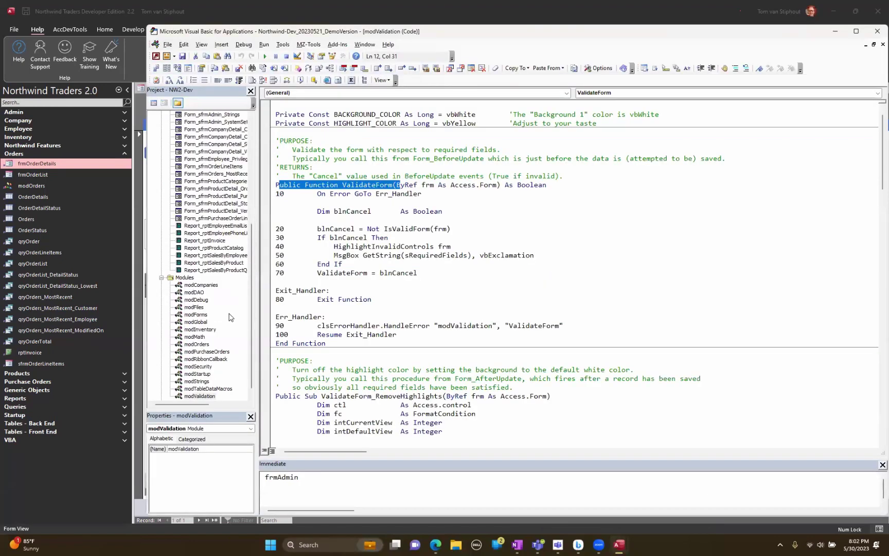
double_click(205, 374)
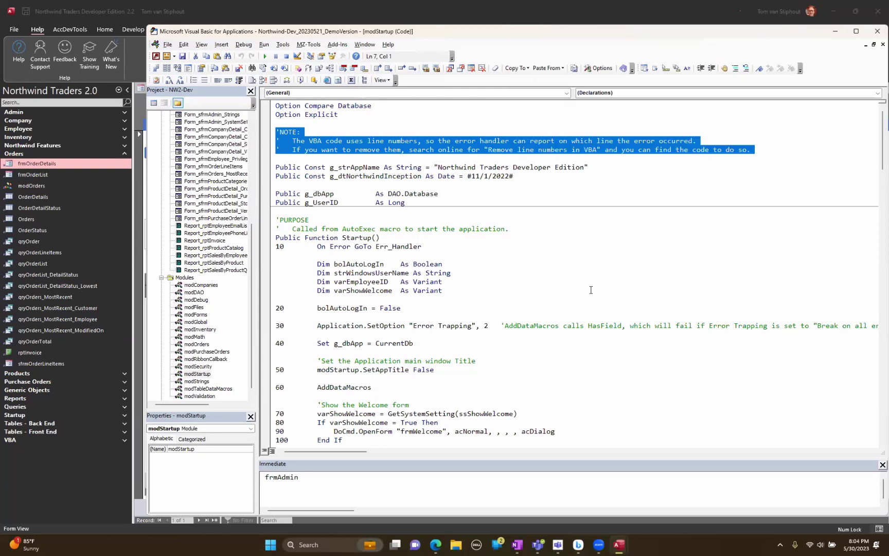
- Return to Order 2 in Access and display the Product Category choices for the new line item
click(130, 11)
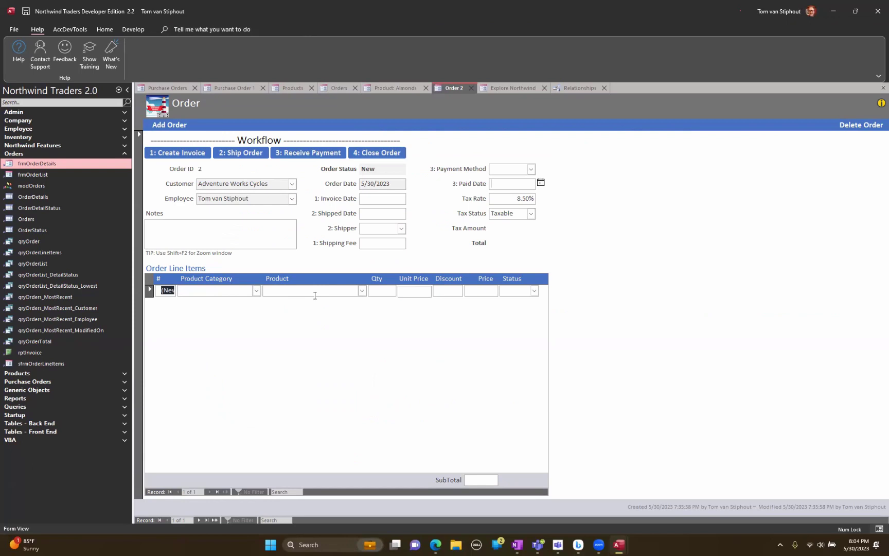
key(Tab)
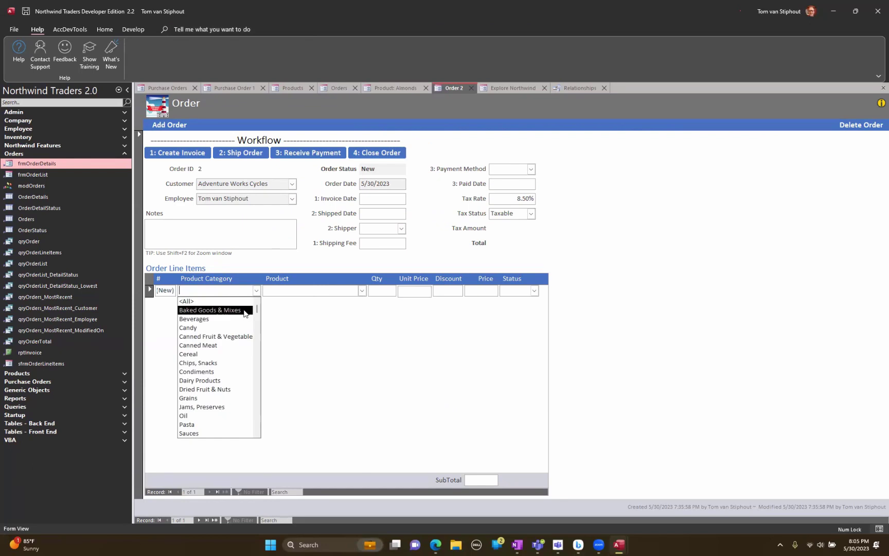
click(278, 236)
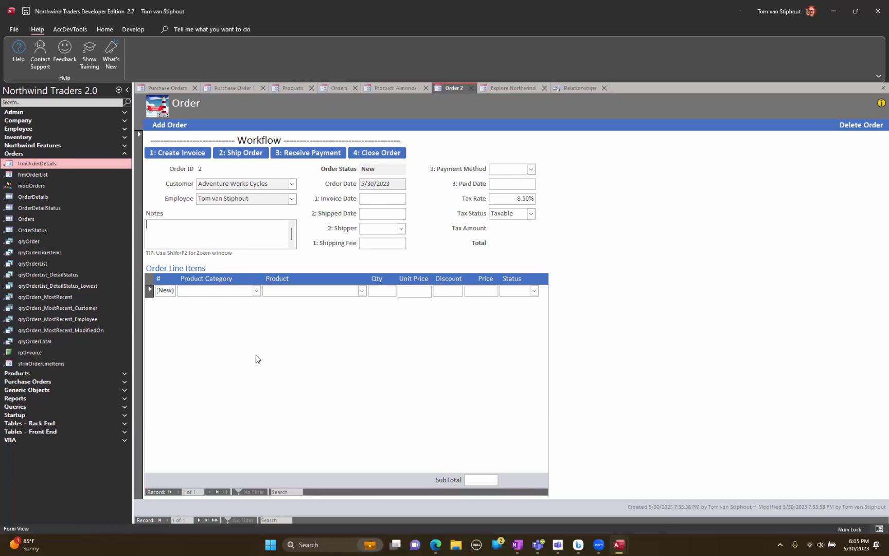
click(256, 291)
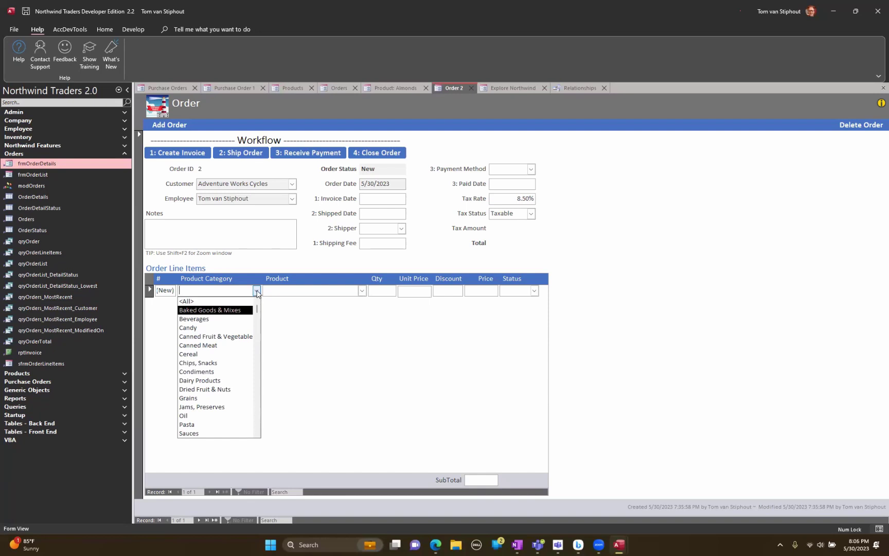
- Set the new line item's product category to Baked Goods & Mixes, recheck the category choices, and move to its Product field
click(233, 311)
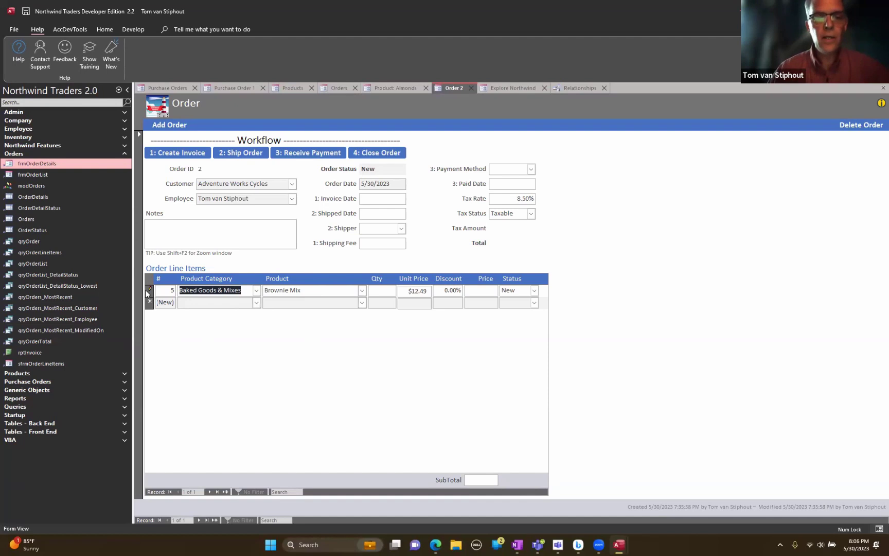
click(257, 291)
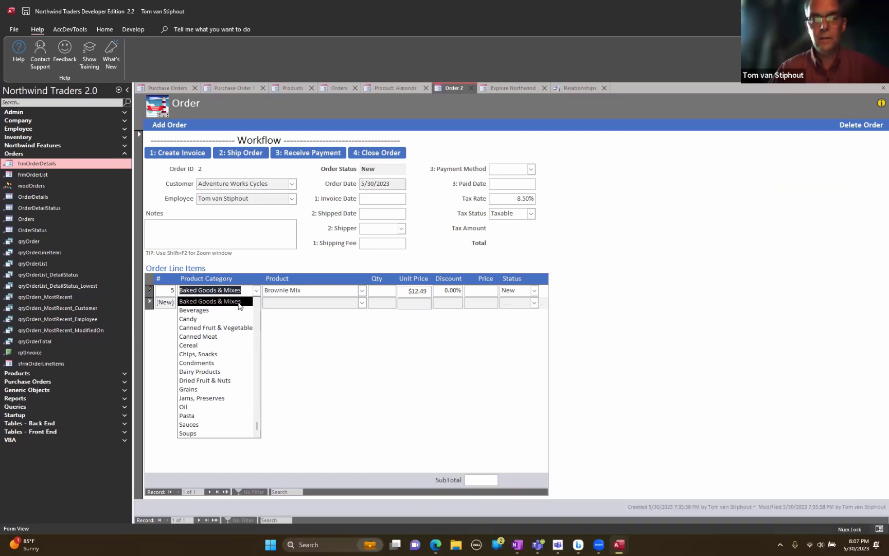
click(238, 307)
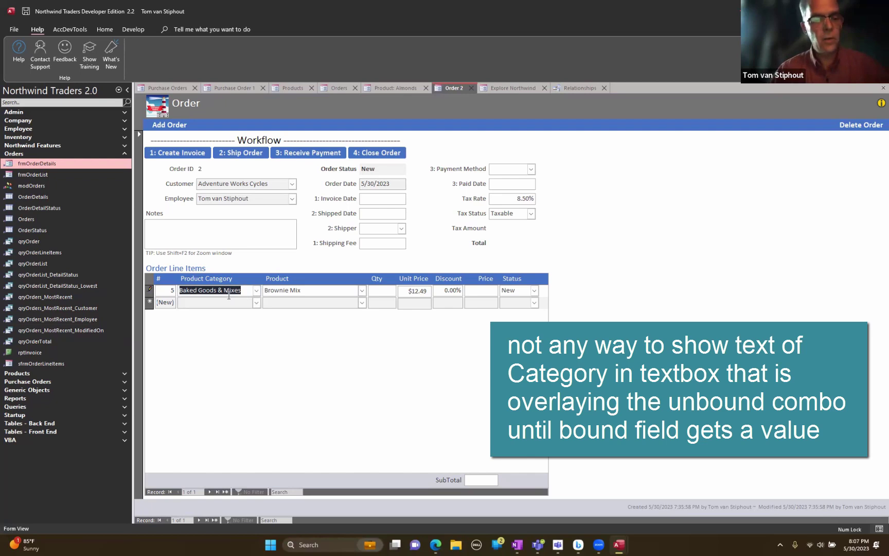
key(Tab)
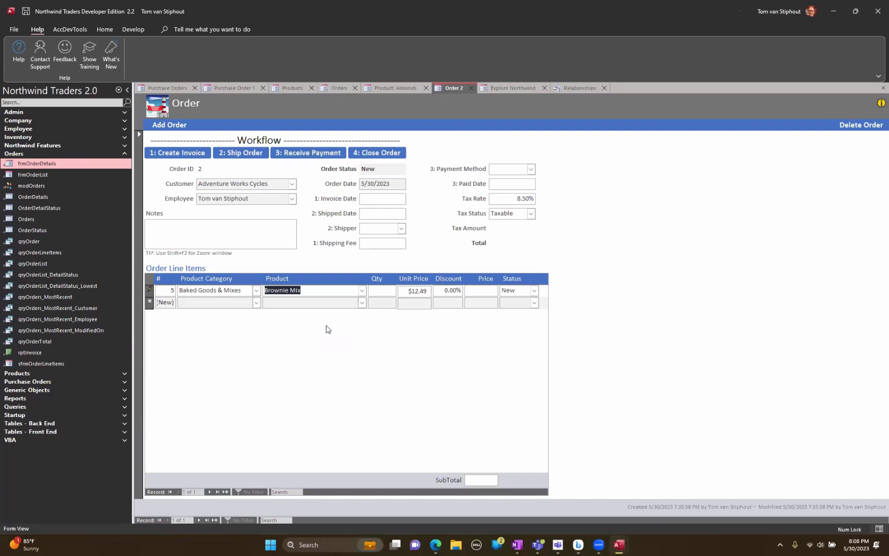
- Change the line item's product category to Beverages and view the matching product choices, keeping Beer as the product
click(255, 291)
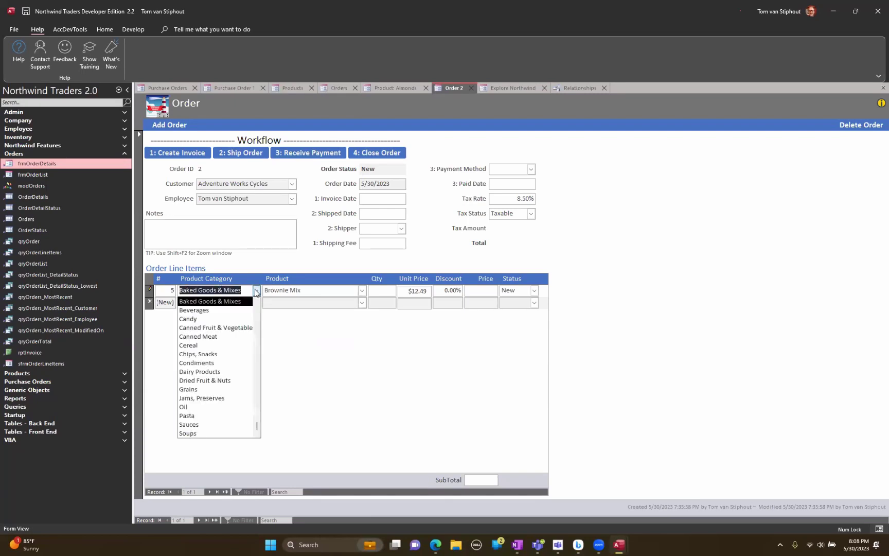
click(234, 311)
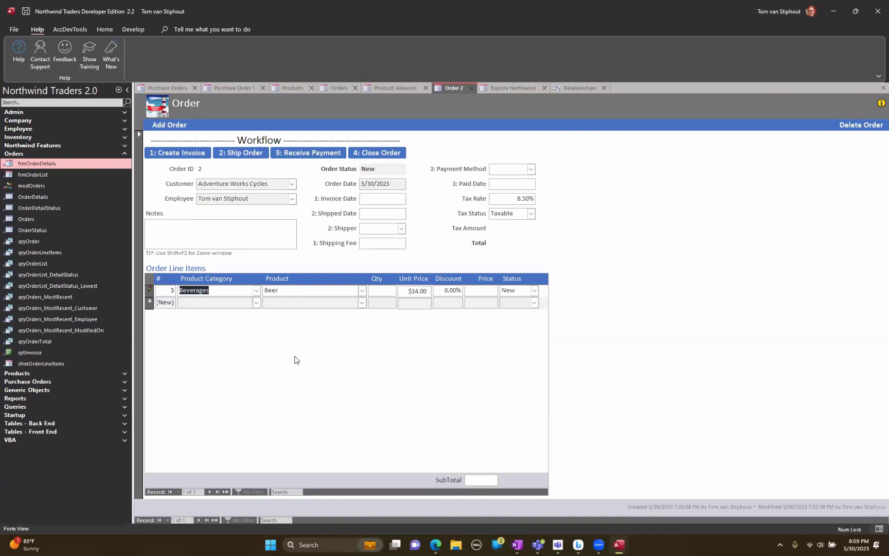
key(Tab)
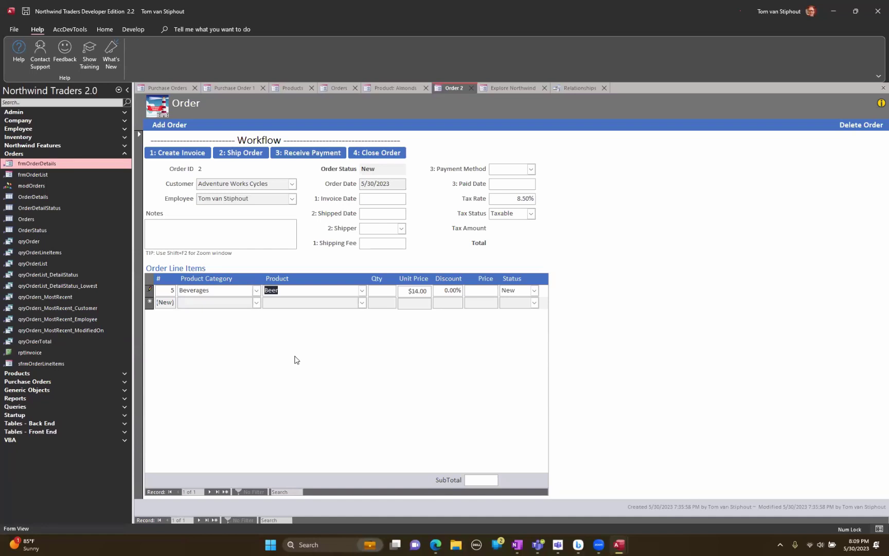
key(F4)
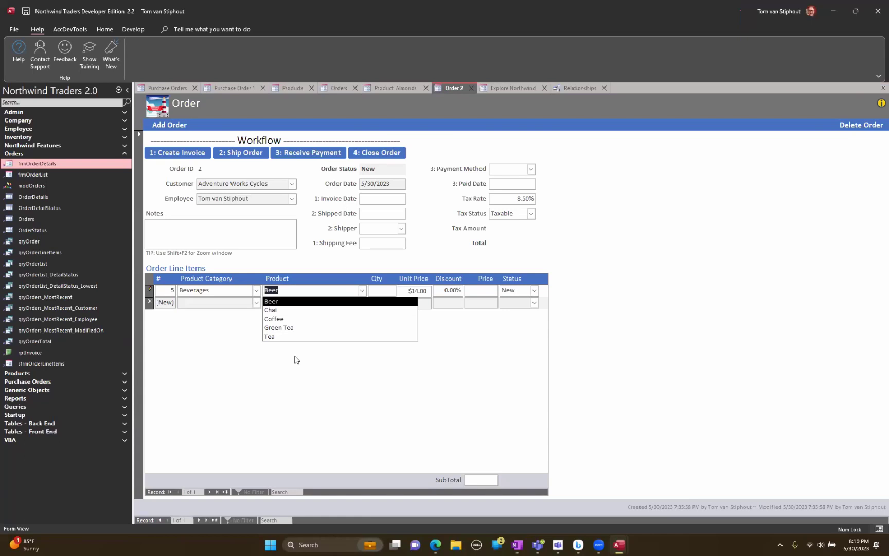
click(294, 357)
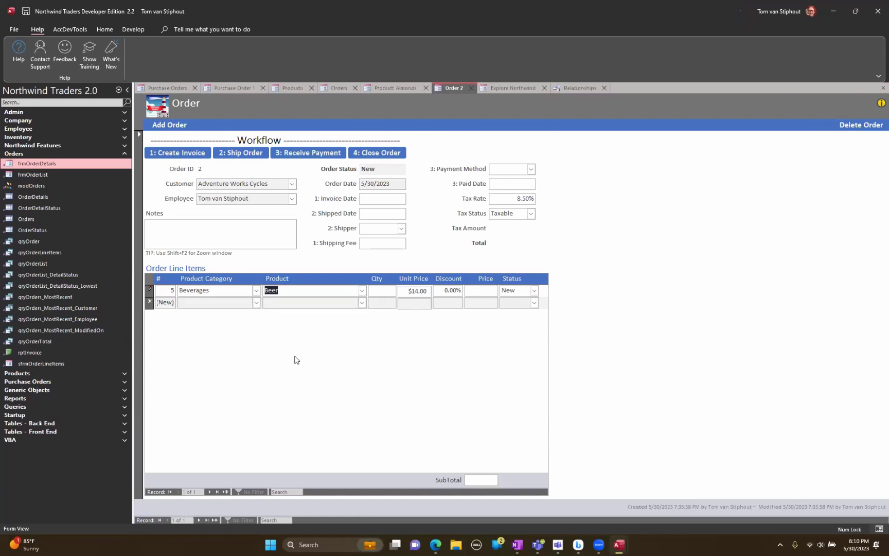